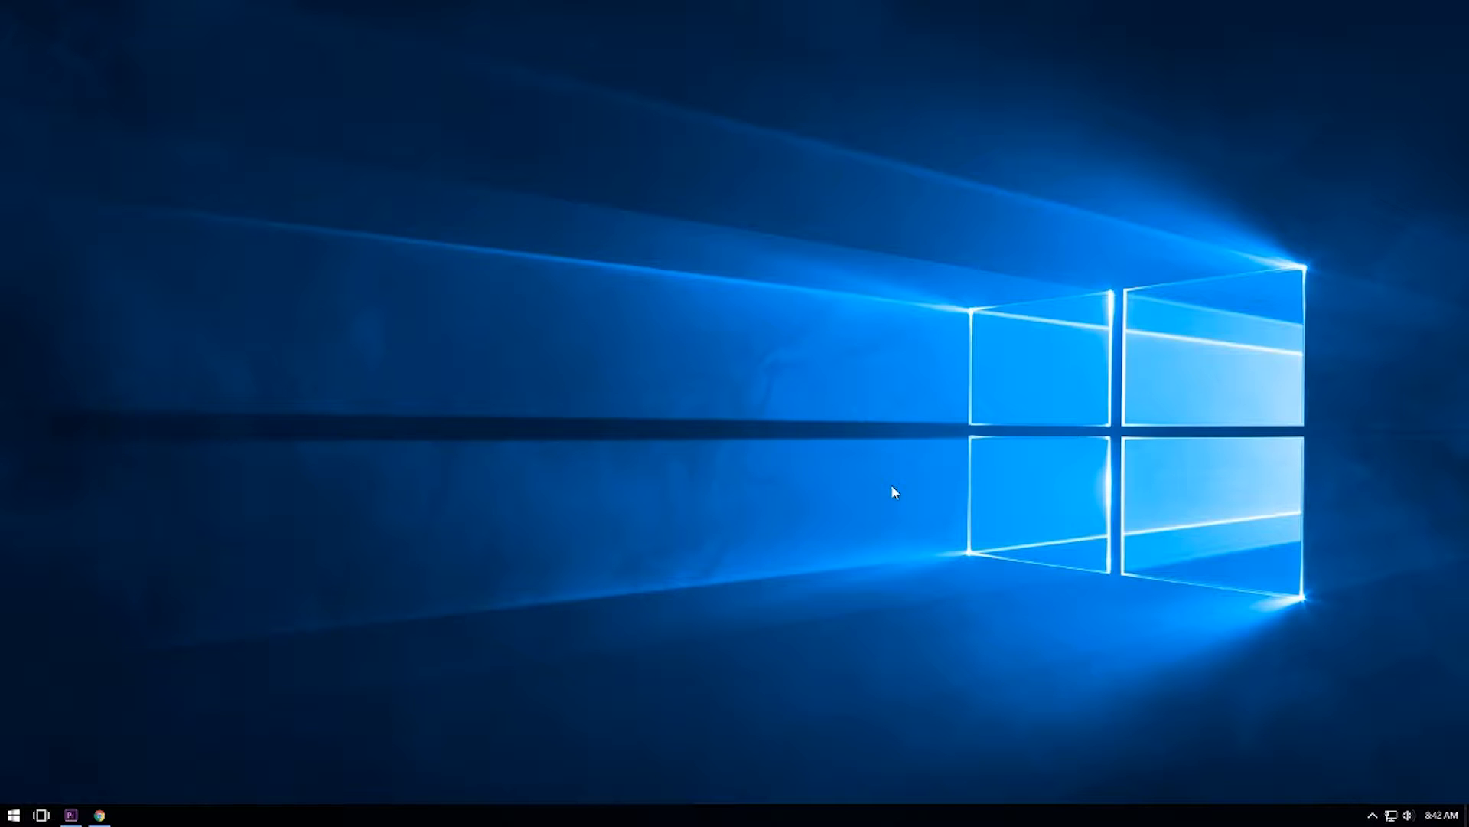
Bring the Chrome window showing the Windows 10 download page to the front from the taskbar.
{"action": "left_click", "coordinate": [102, 815]}
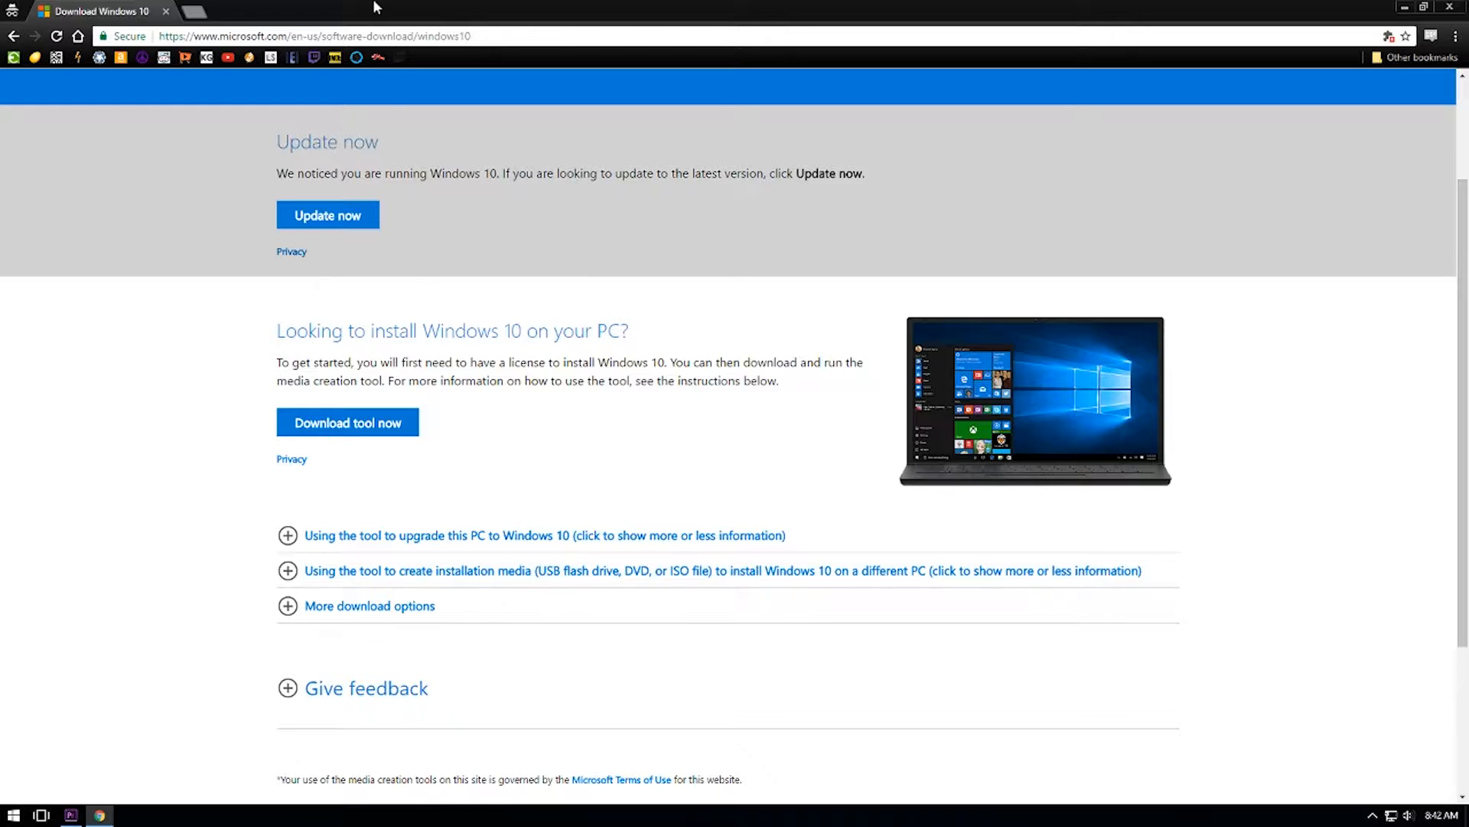
Download MediaCreationTool.exe from the Windows 10 page and run it from the download bar.
{"action": "left_click", "coordinate": [484, 39]}
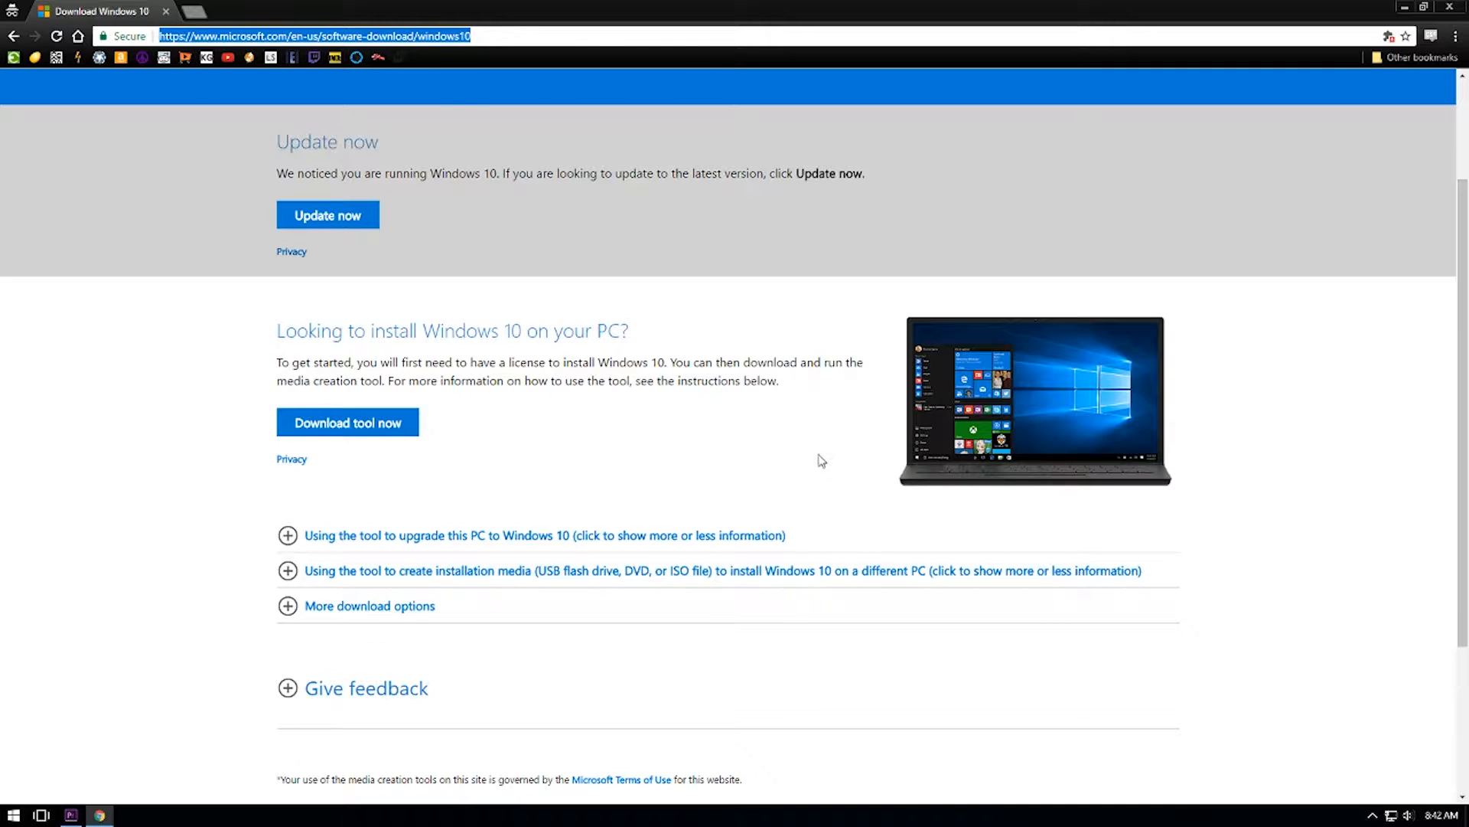
{"action": "left_click", "coordinate": [696, 398]}
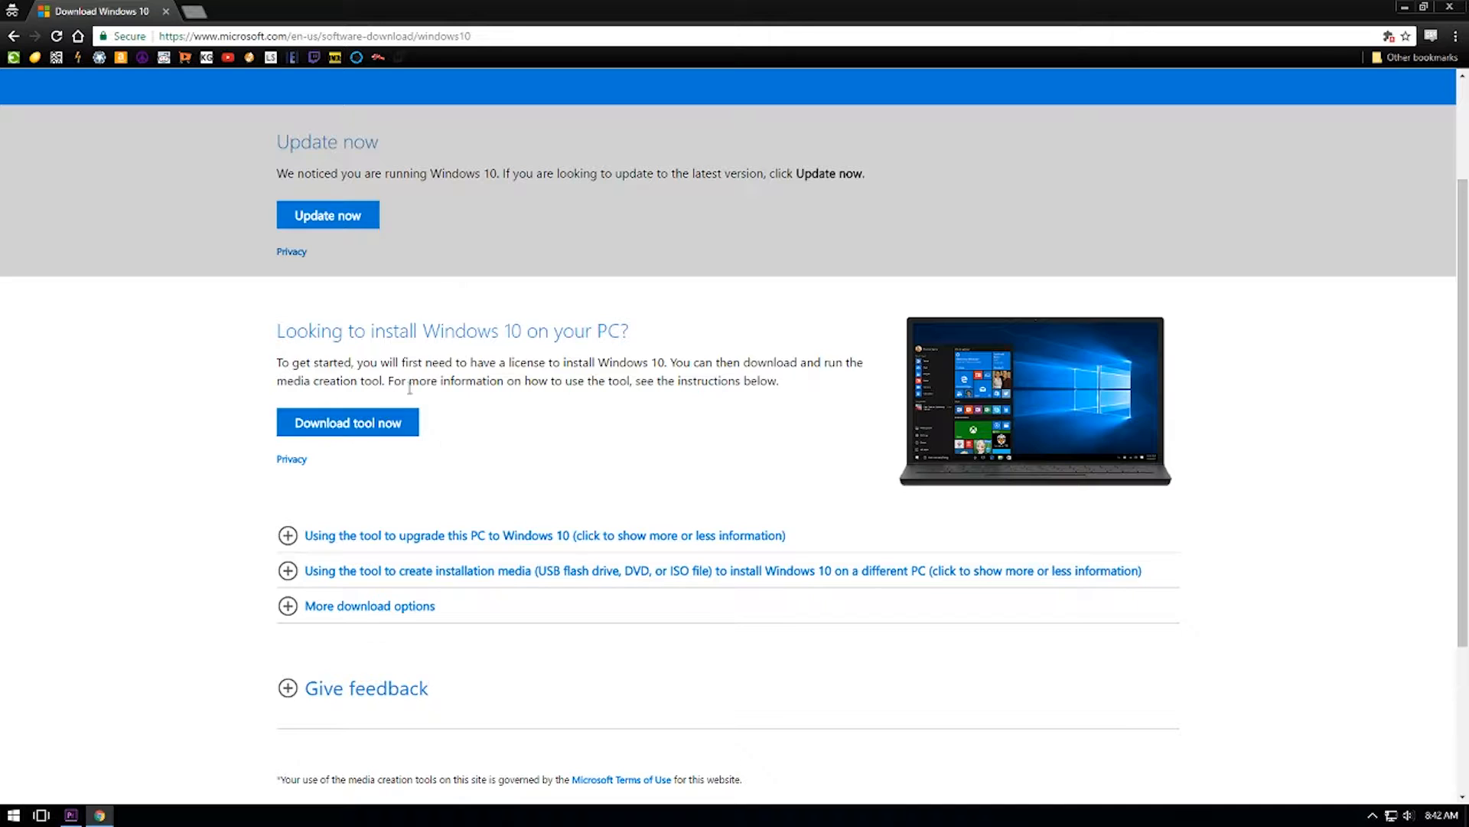
{"action": "left_click", "coordinate": [393, 423]}
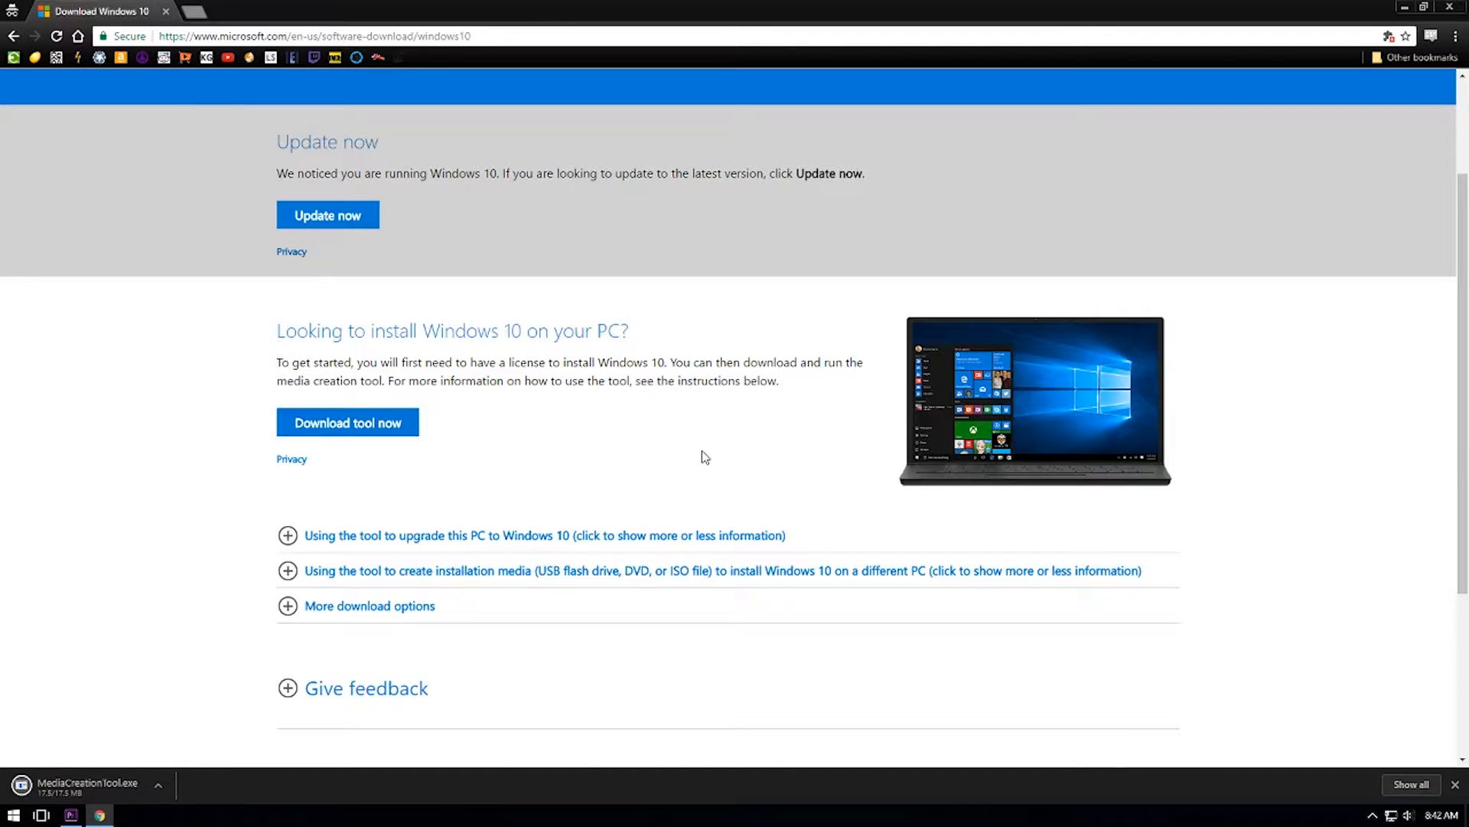
{"action": "left_click", "coordinate": [88, 787]}
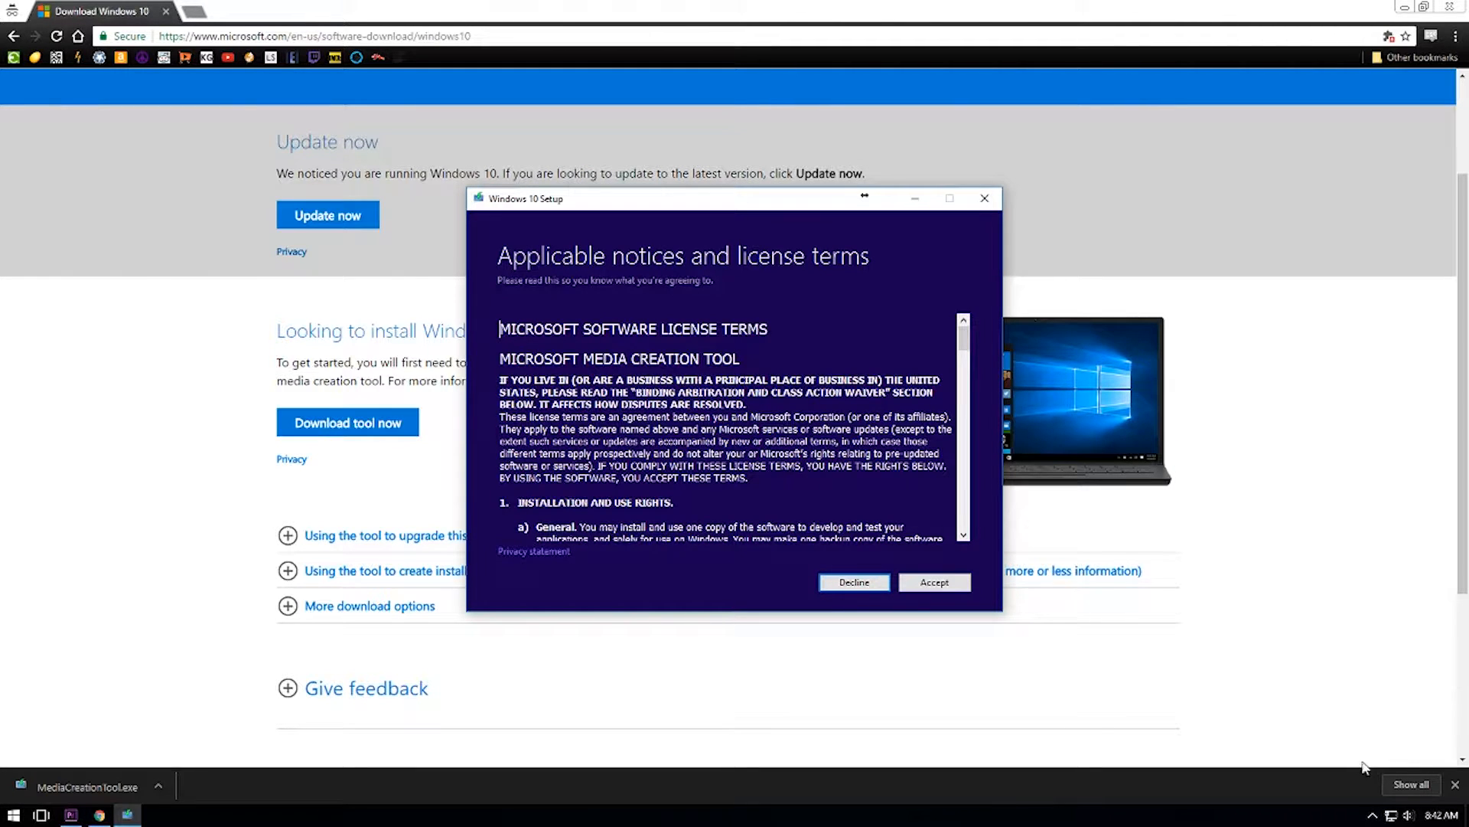
Confirm the USB drive is connected, then scroll through and accept the license terms.
{"action": "left_click", "coordinate": [1372, 815]}
{"action": "left_click", "coordinate": [1373, 728]}
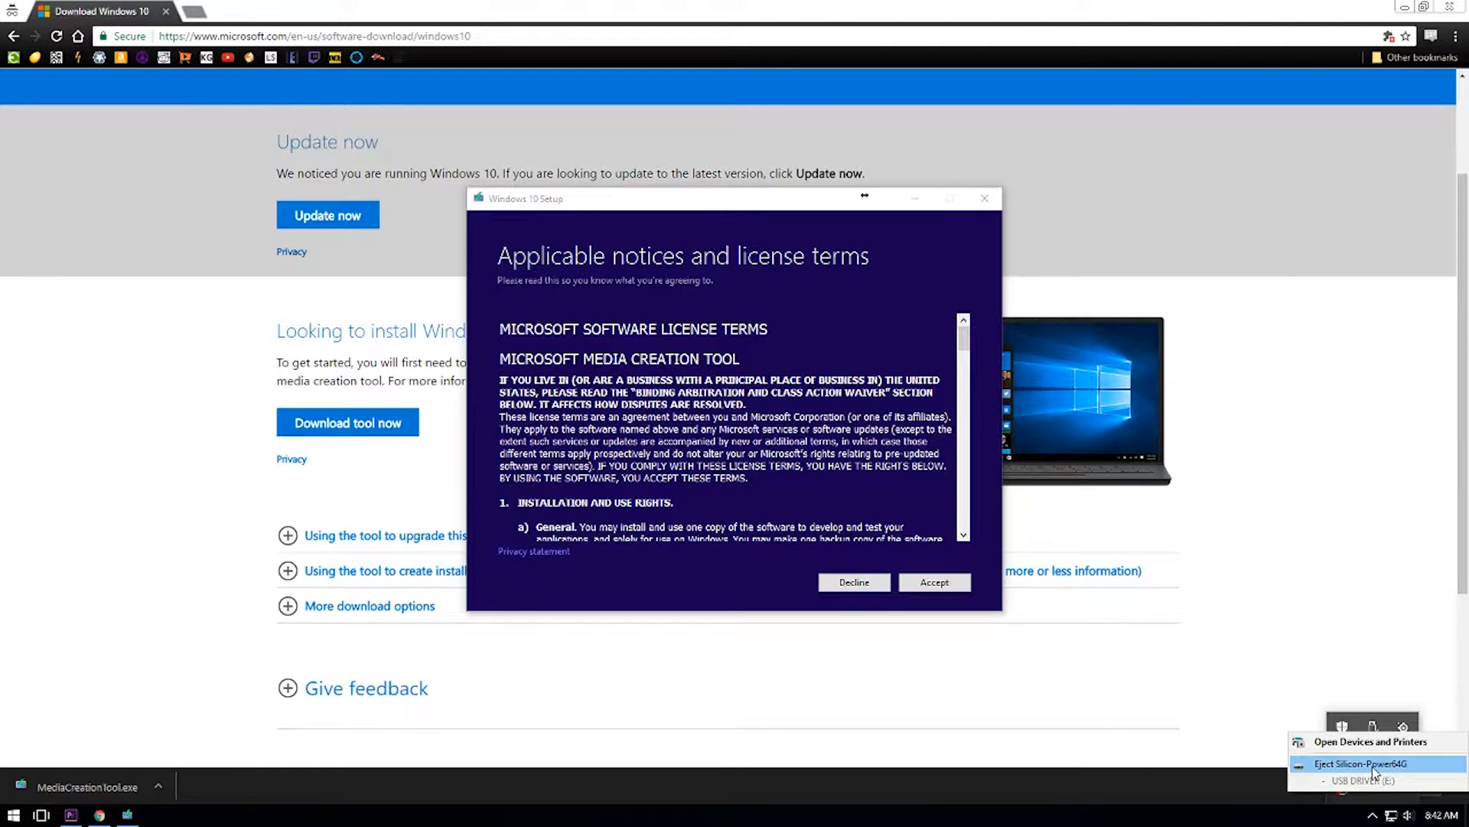
{"action": "left_click_drag", "start_coordinate": [964, 338], "coordinate": [964, 520]}
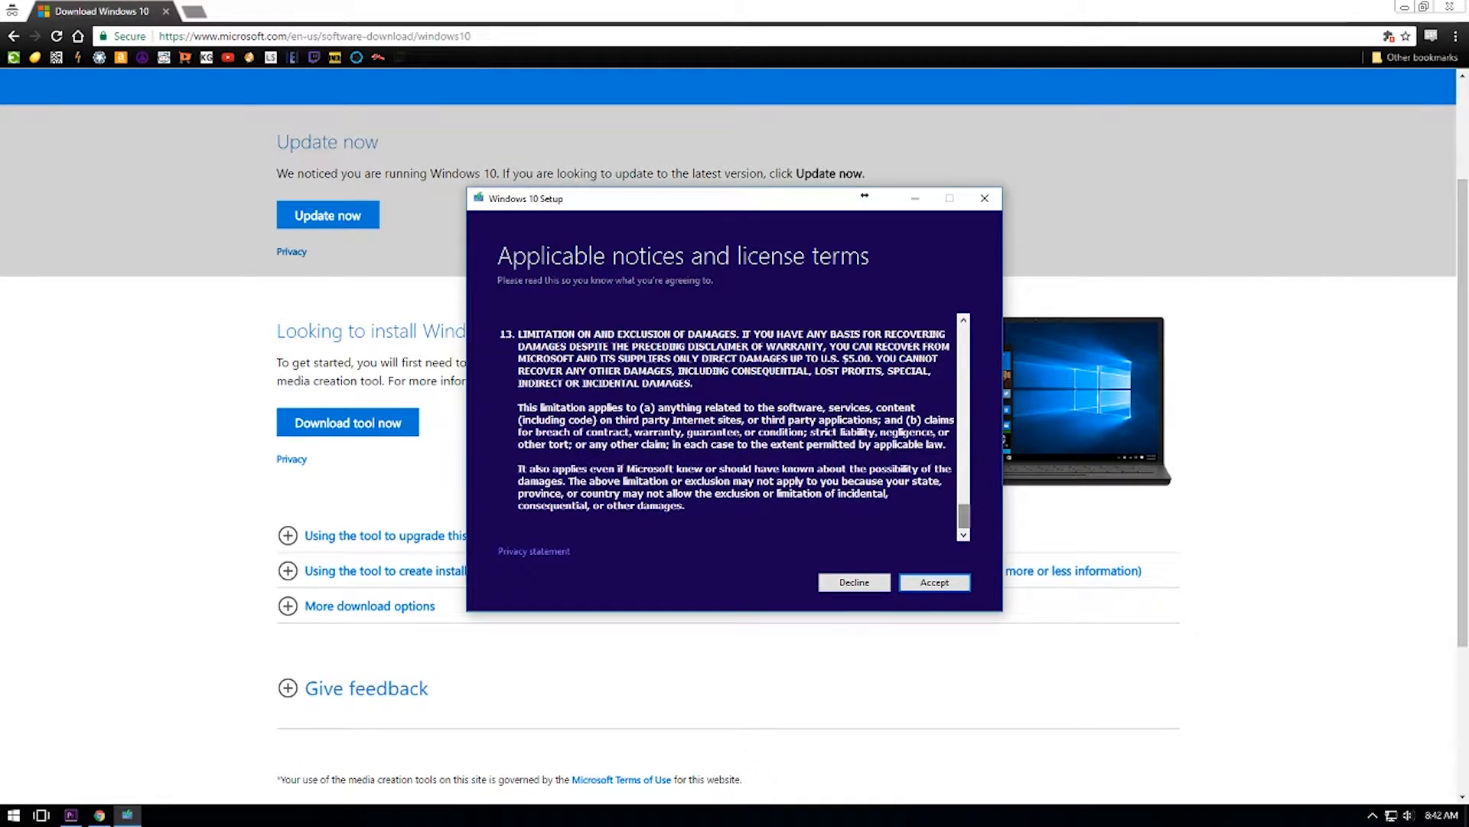
{"action": "left_click", "coordinate": [927, 584]}
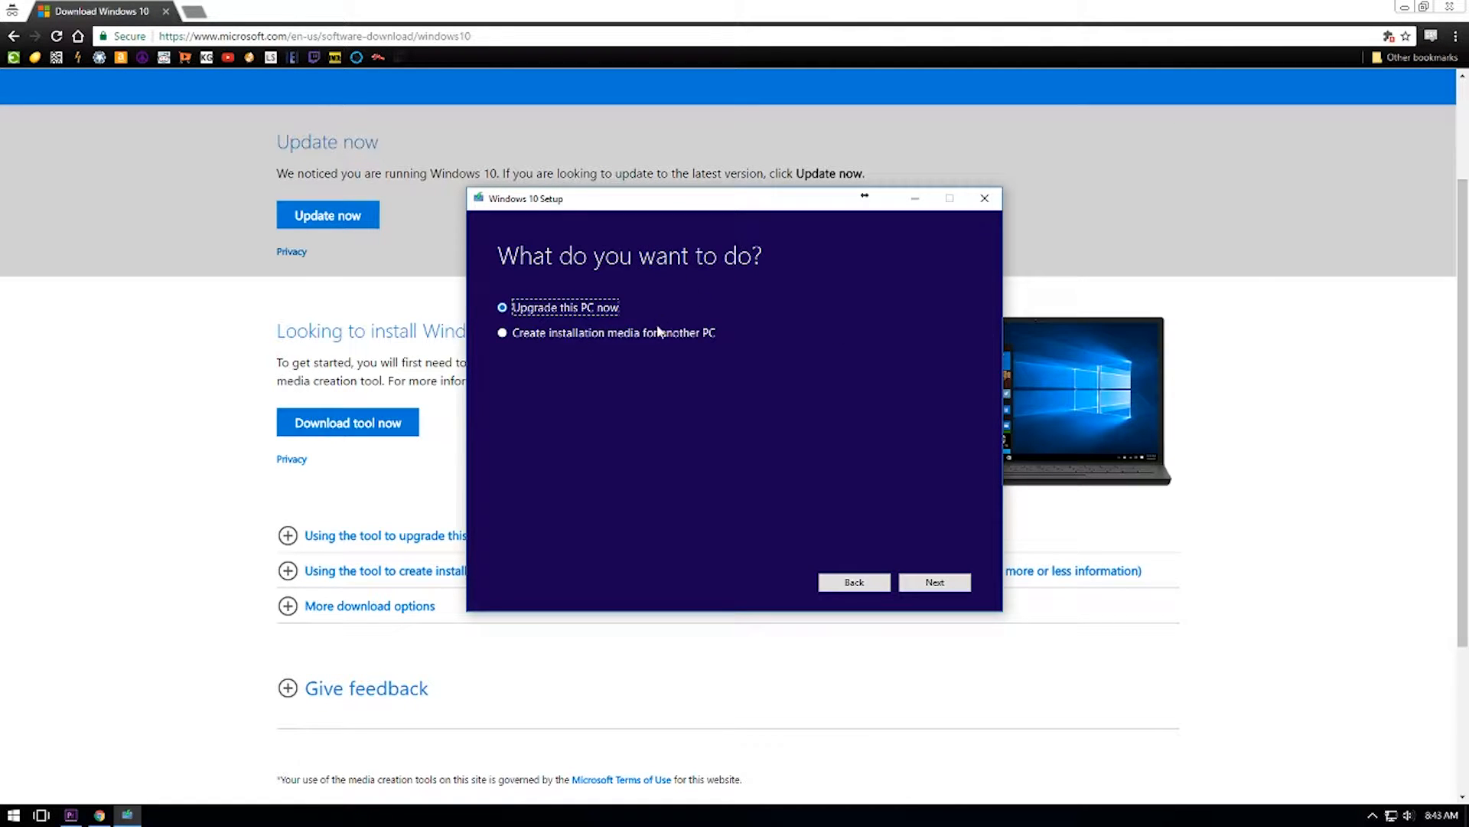
Choose to create installation media, keeping the recommended Windows 10 64-bit (x64) options.
{"action": "left_click", "coordinate": [617, 335]}
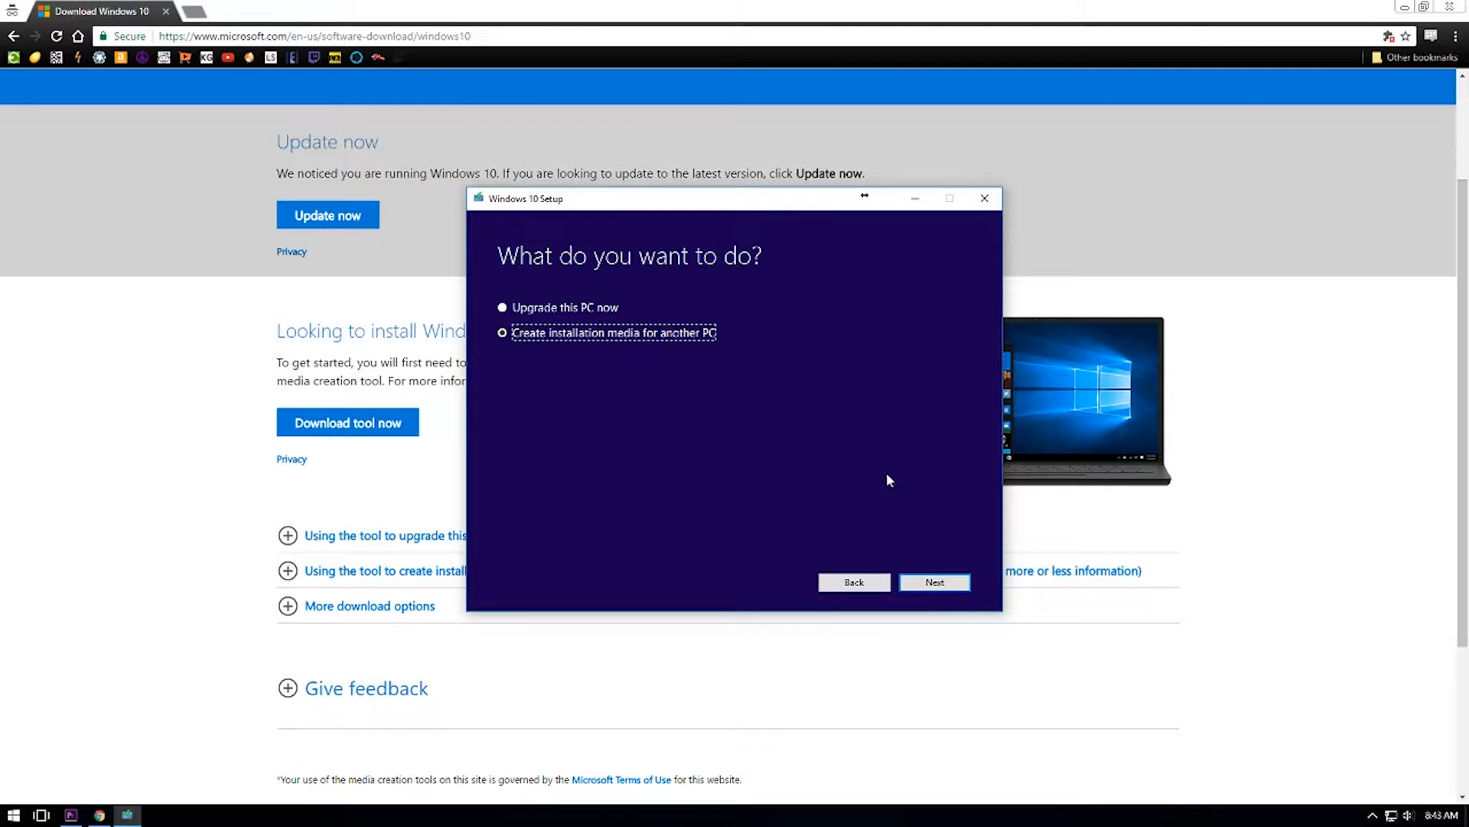
{"action": "left_click", "coordinate": [934, 583]}
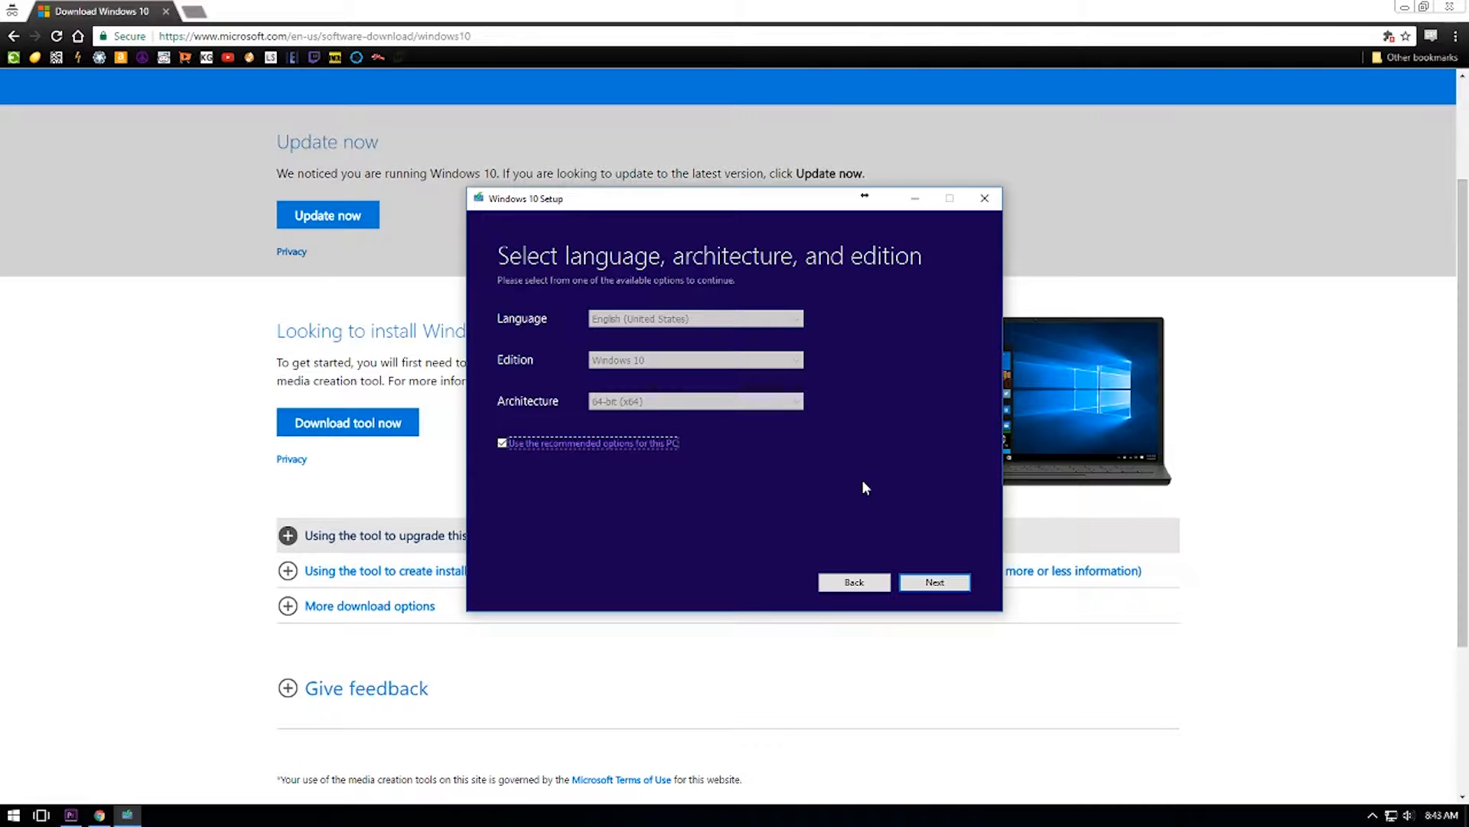
{"action": "left_click", "coordinate": [558, 443]}
{"action": "left_click", "coordinate": [687, 320]}
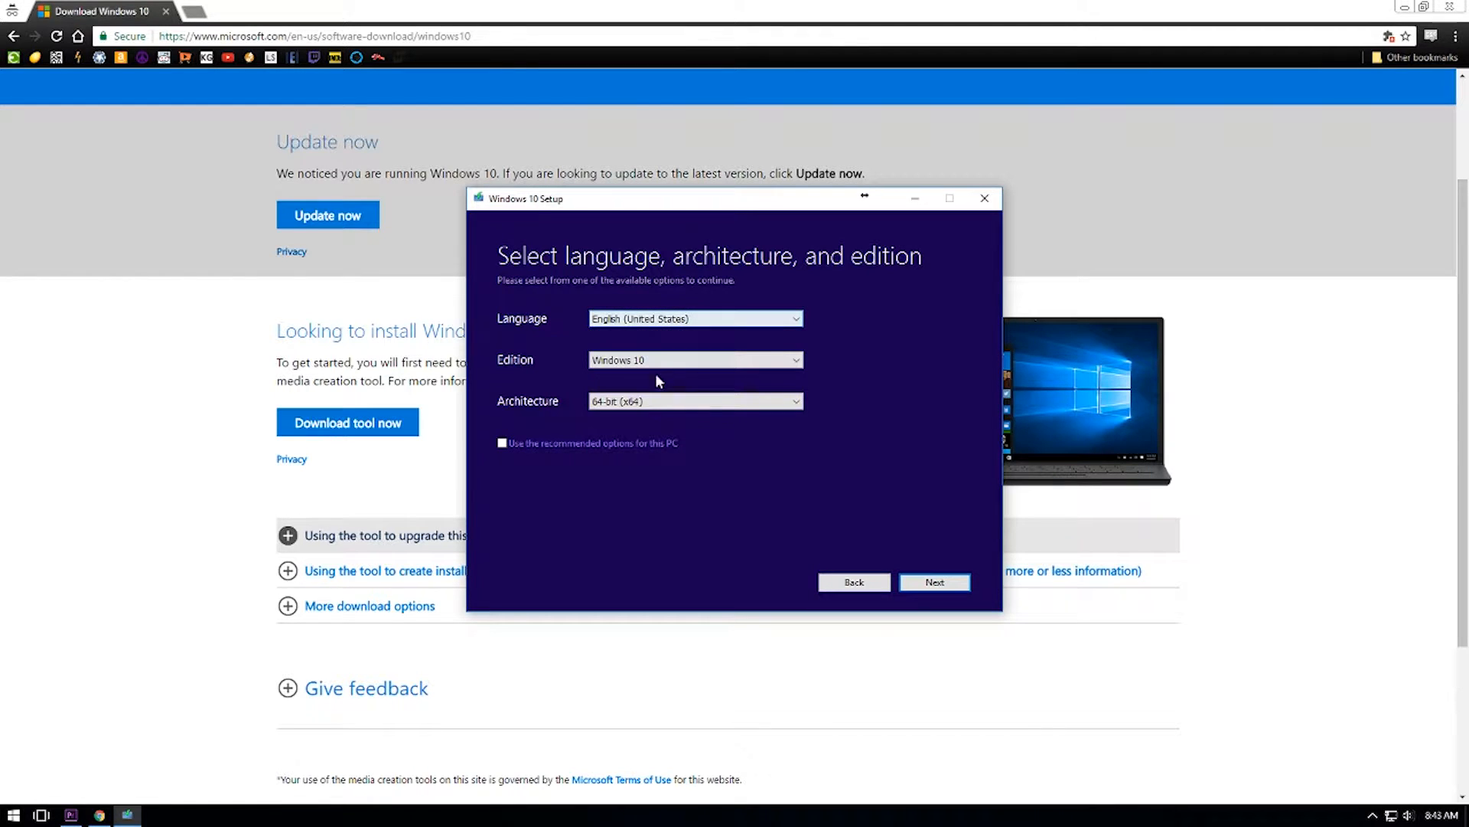
{"action": "left_click", "coordinate": [649, 404]}
{"action": "left_click", "coordinate": [649, 404]}
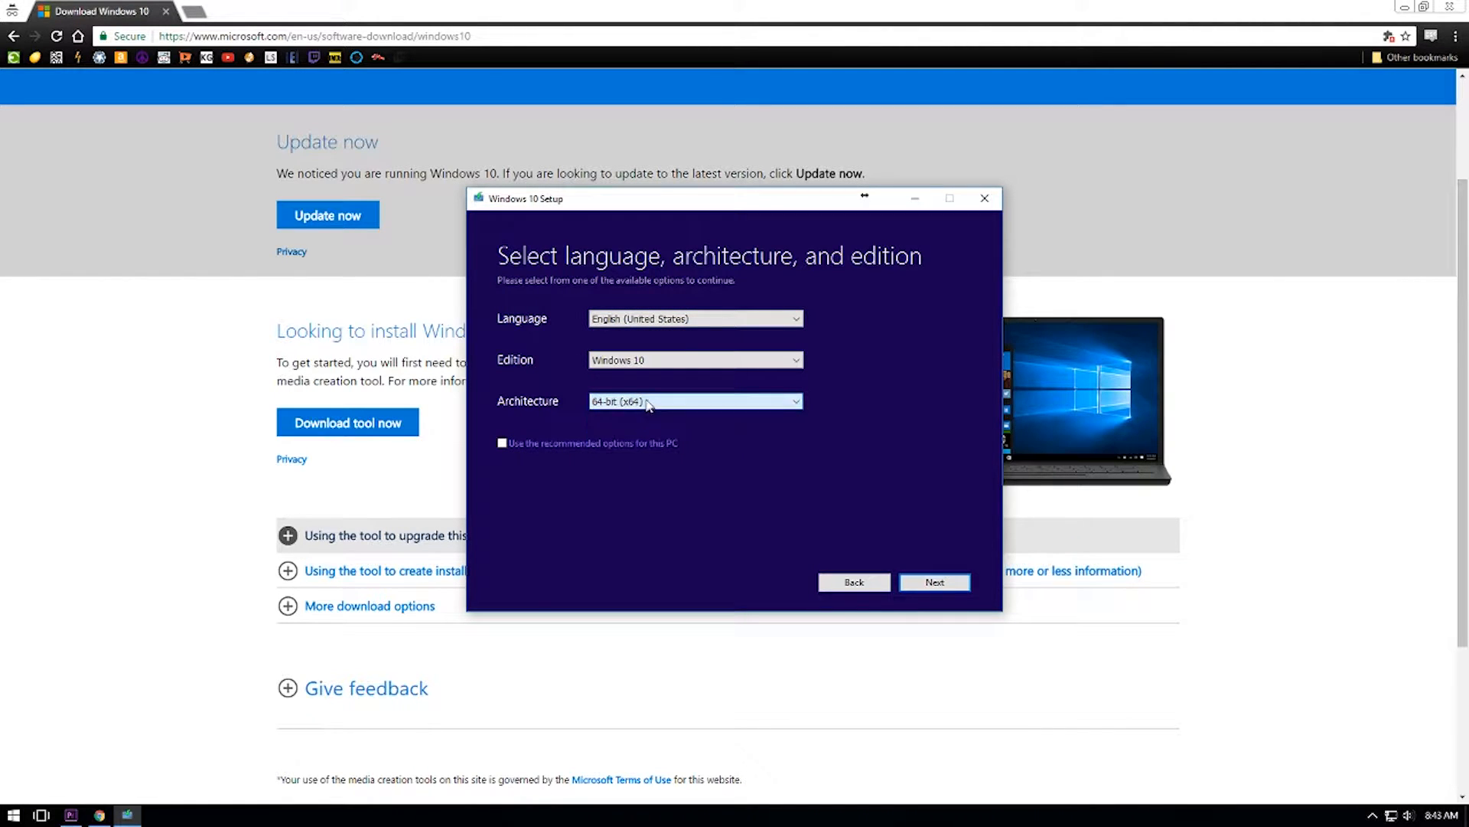
{"action": "left_click", "coordinate": [665, 361]}
{"action": "left_click", "coordinate": [663, 363]}
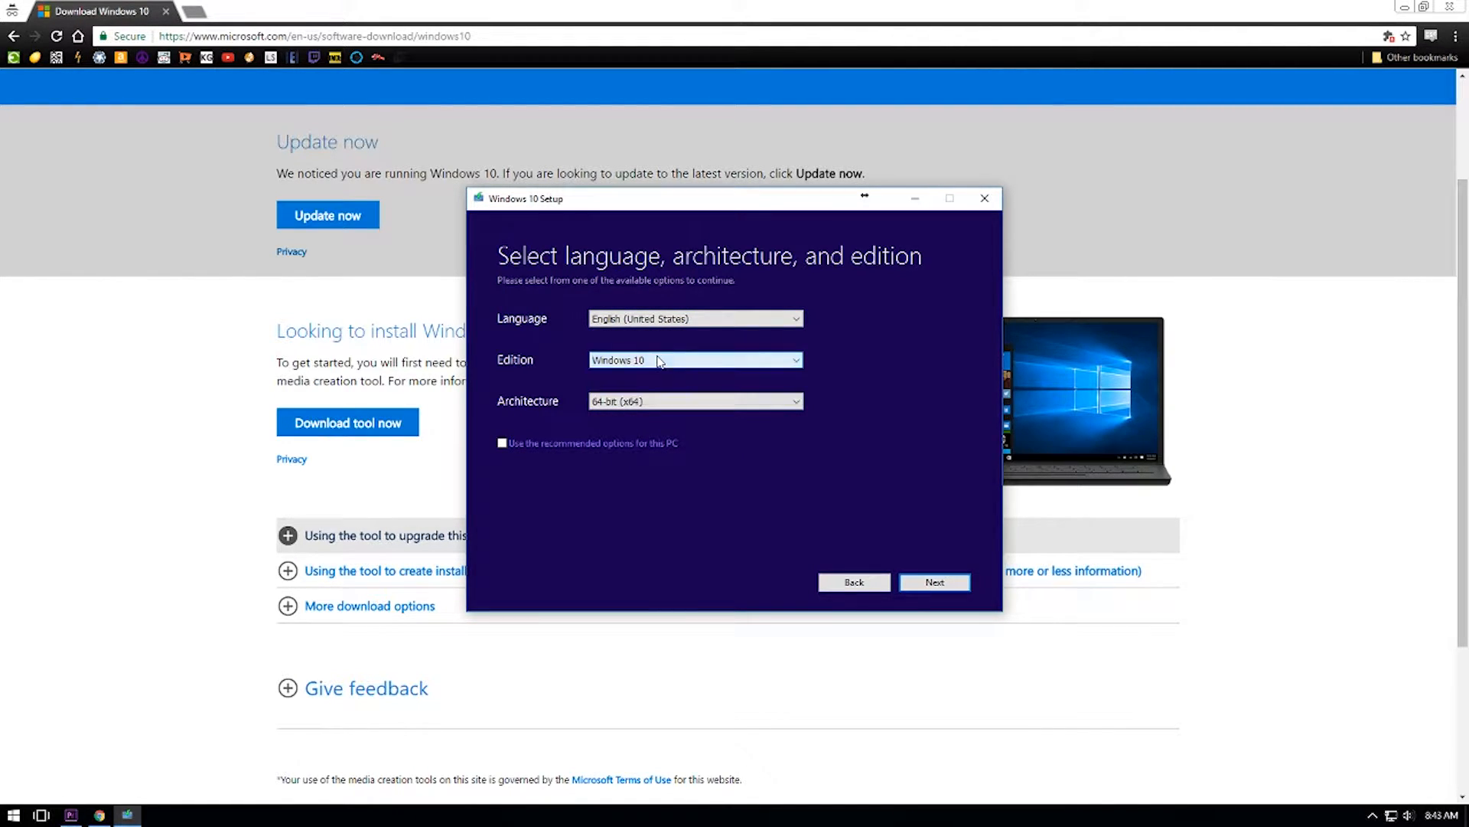
{"action": "left_click", "coordinate": [597, 443]}
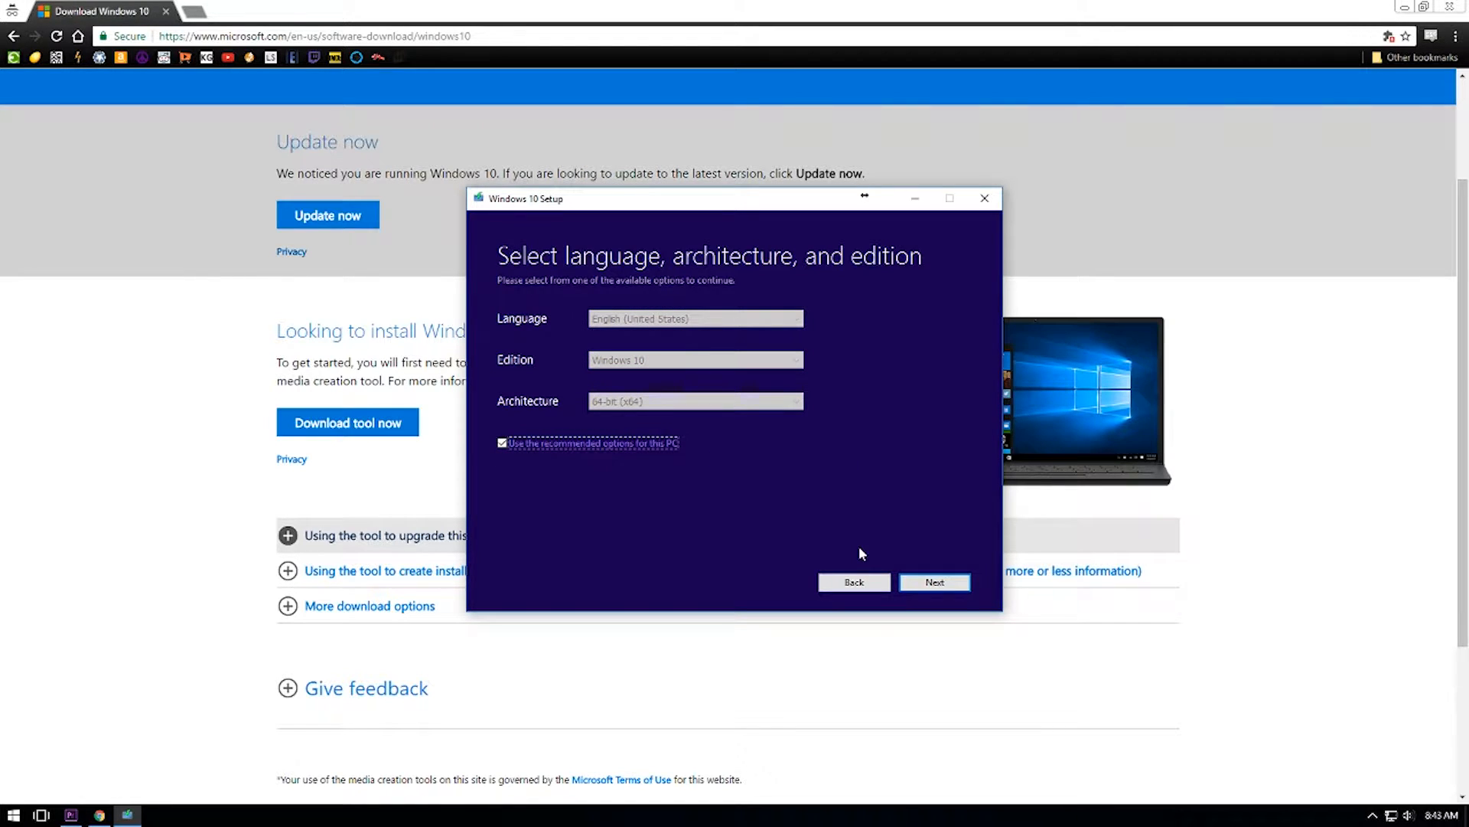
{"action": "left_click", "coordinate": [953, 584]}
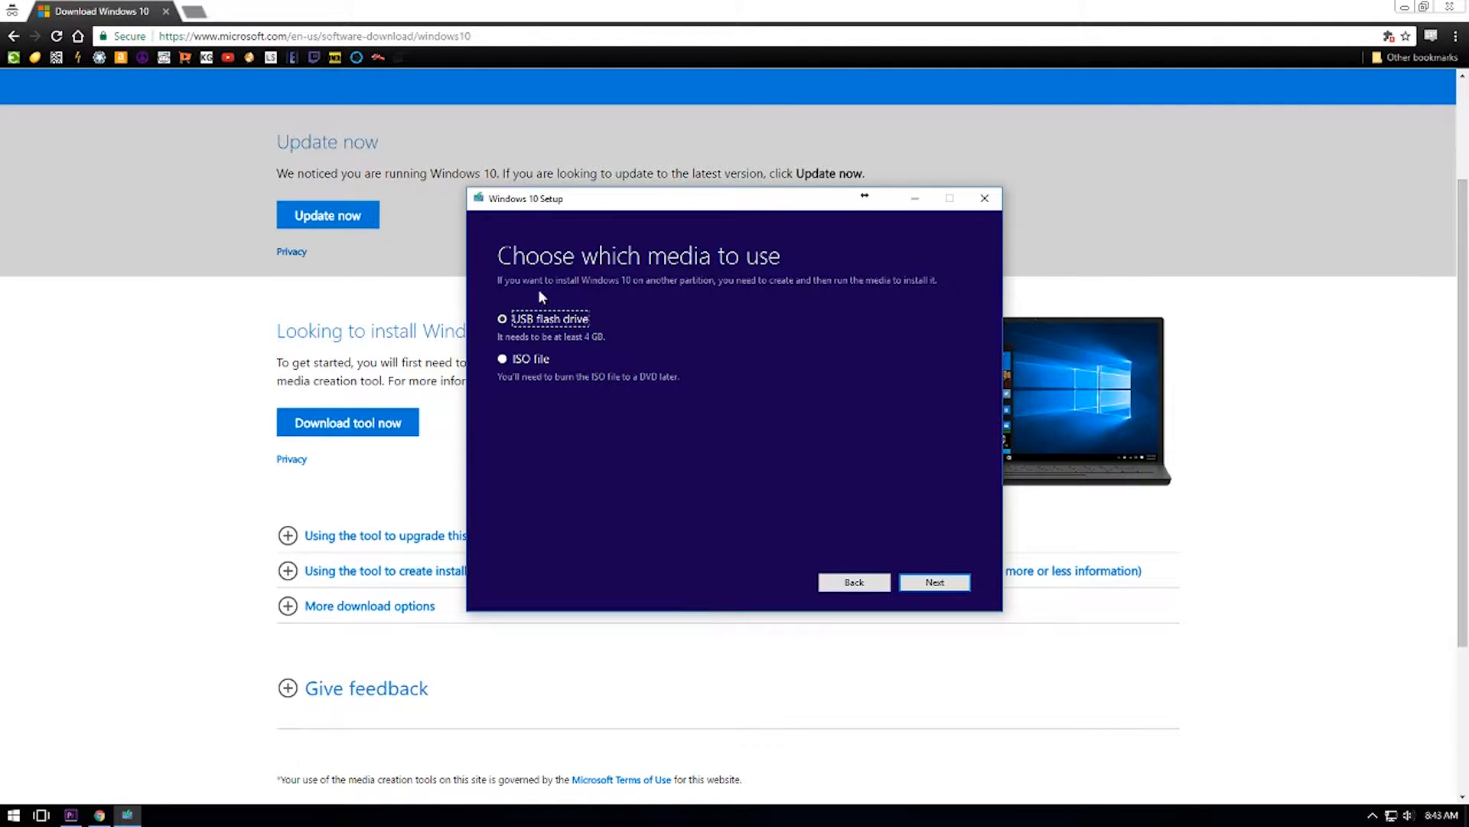
Select USB flash drive E: (USB DRIVER) as the target and start the Windows 10 download.
{"action": "left_click", "coordinate": [527, 359]}
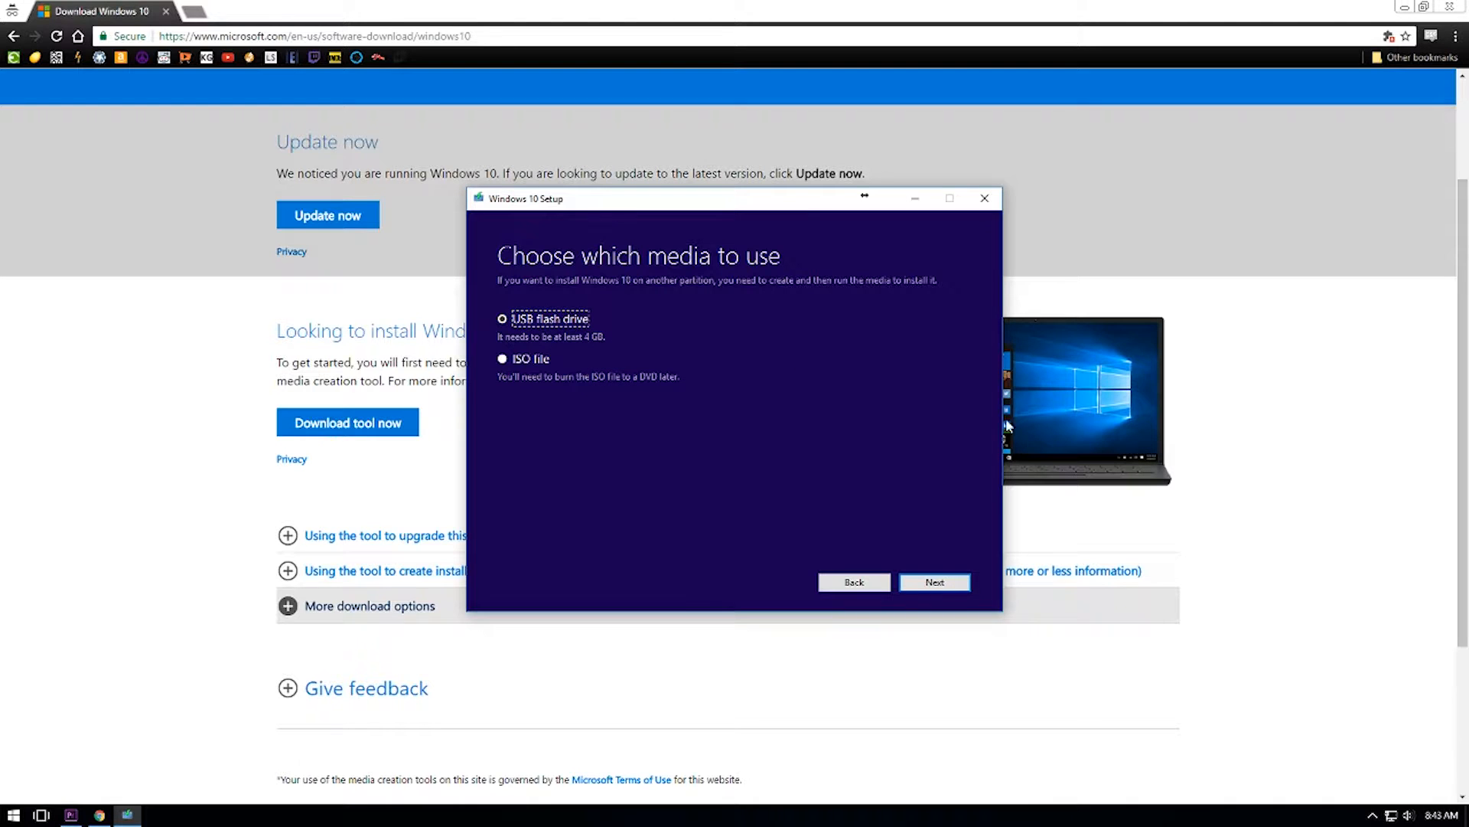
{"action": "left_click", "coordinate": [935, 581]}
{"action": "left_click", "coordinate": [541, 352]}
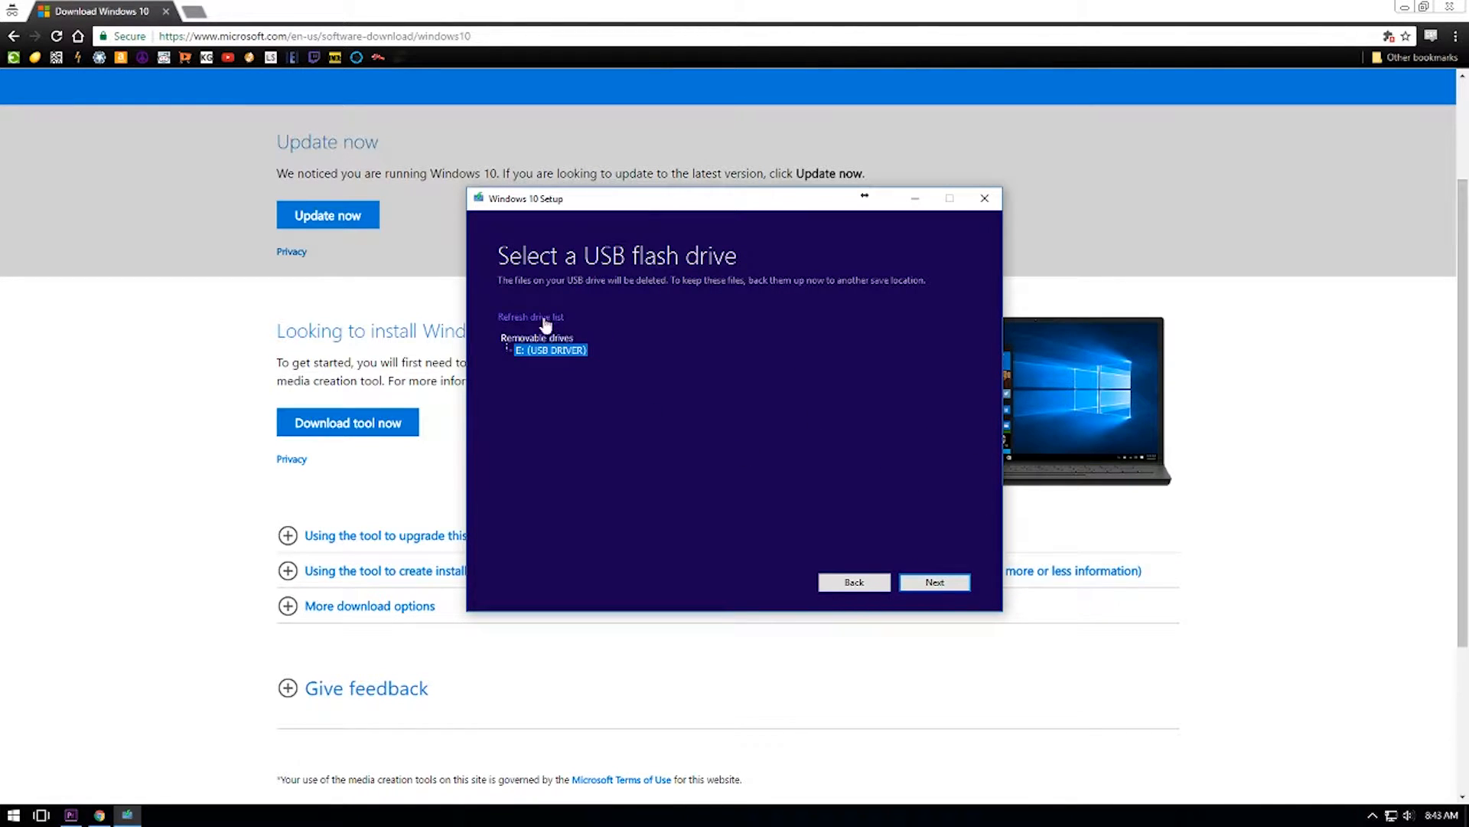
{"action": "left_click", "coordinate": [927, 584]}
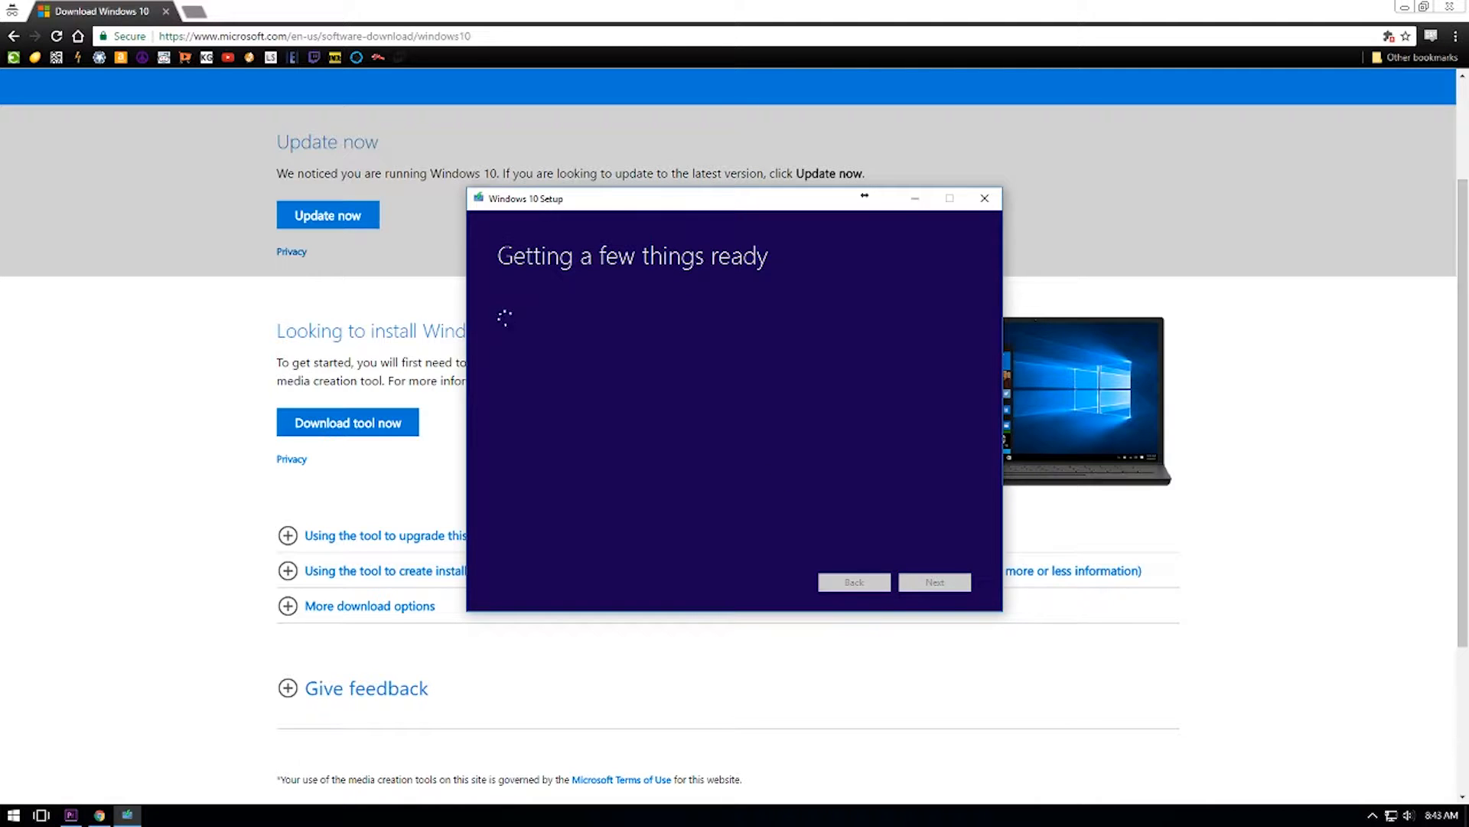
{"action": "left_click", "coordinate": [1373, 816]}
{"action": "left_click", "coordinate": [1373, 726]}
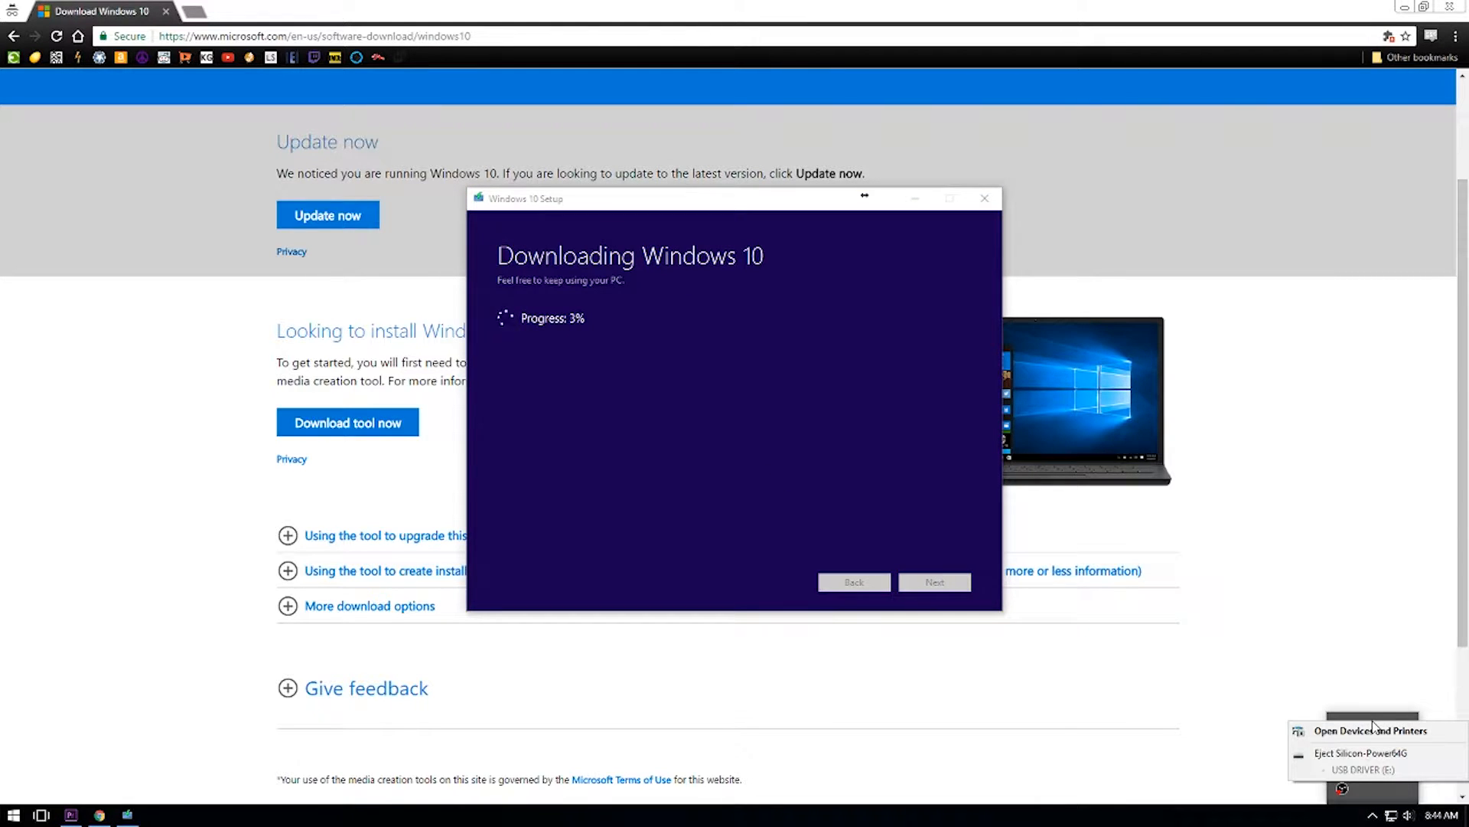
Once 'Your USB flash drive is ready' appears, click Finish to close the Media Creation Tool.
{"action": "left_click", "coordinate": [596, 459]}
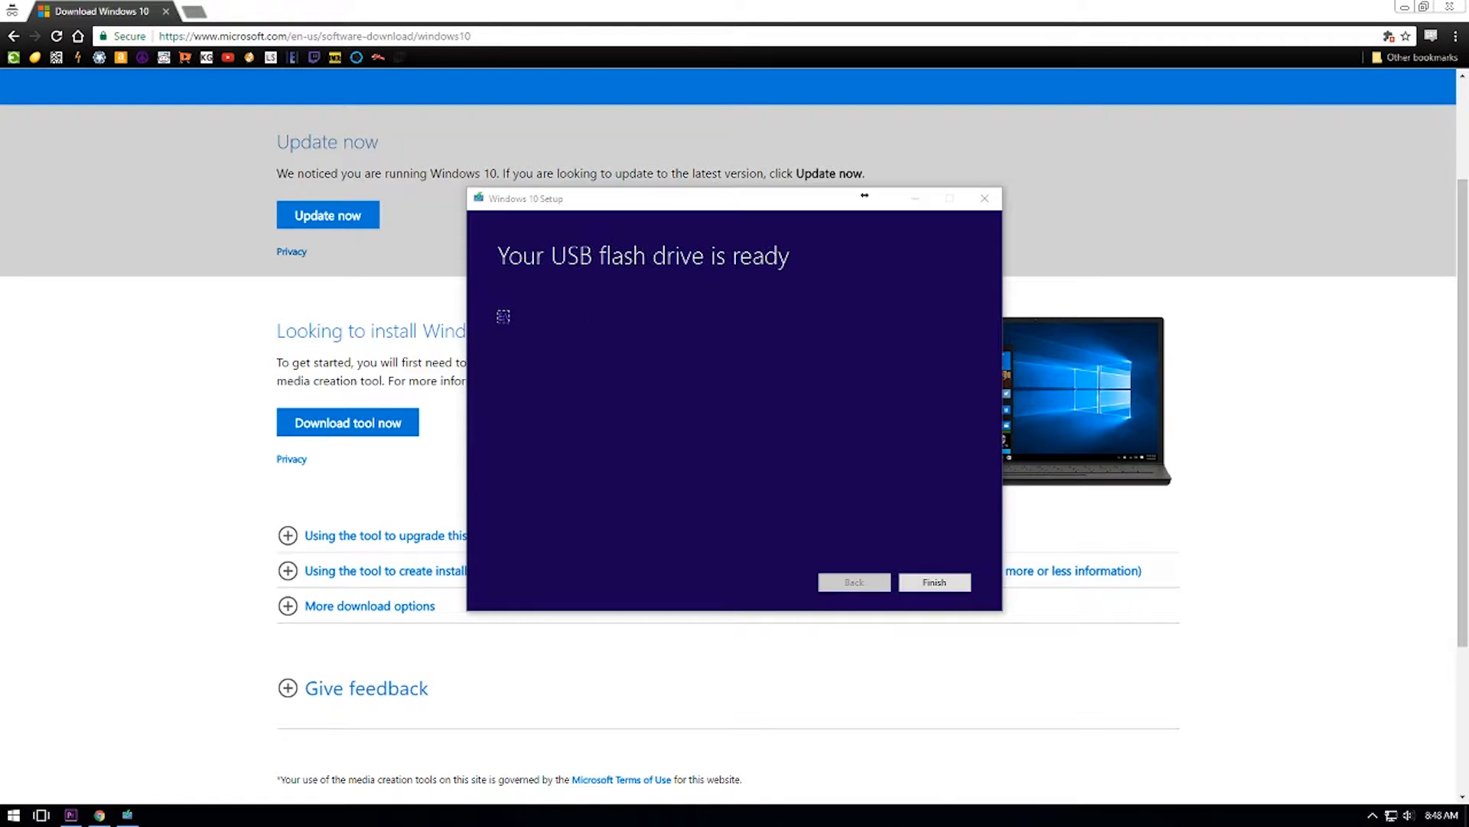
{"action": "left_click", "coordinate": [911, 582]}
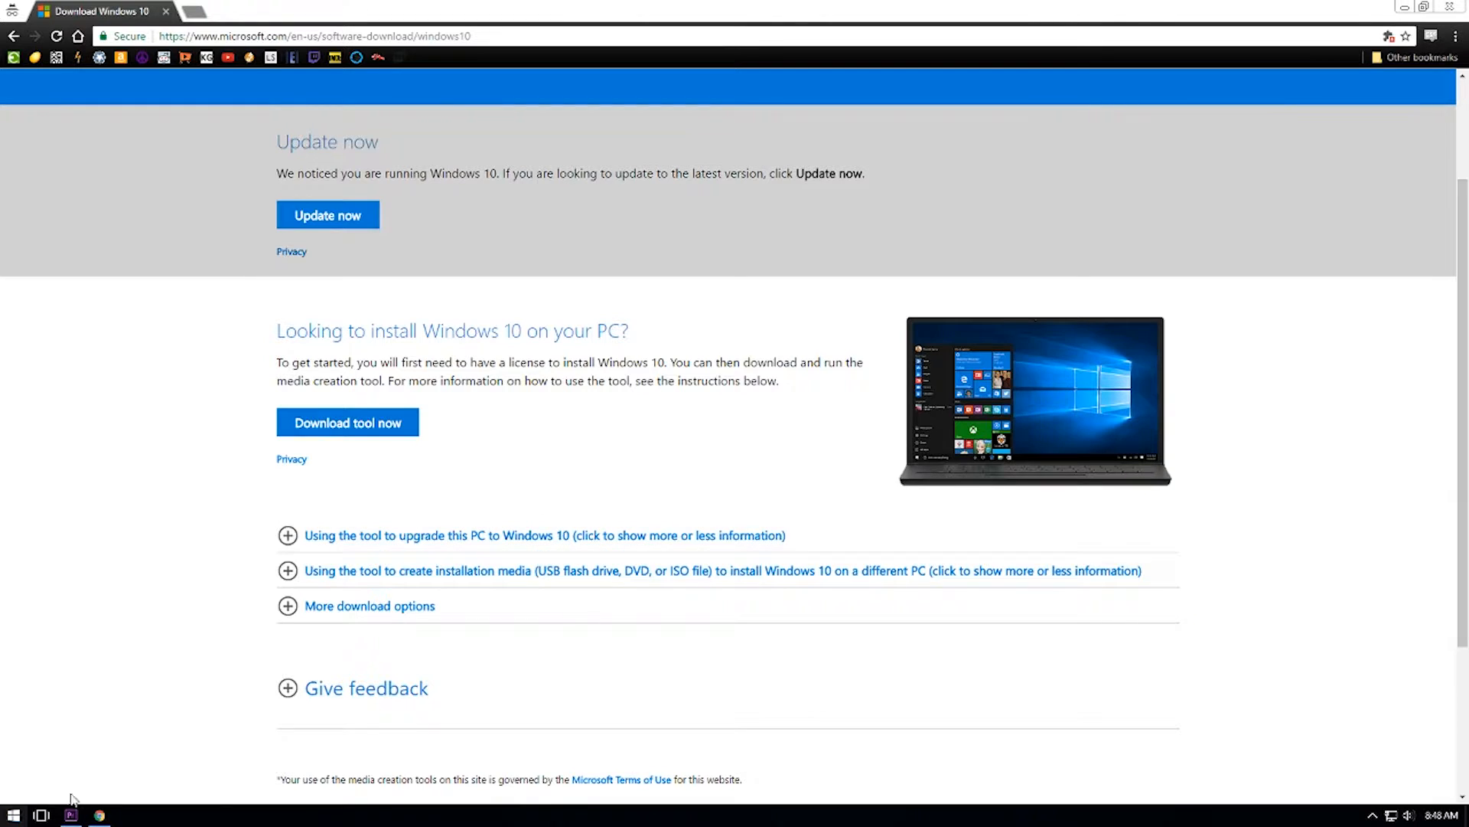
Open File Explorer on ESD-USB (E:) and inspect the setup, autorun and bootmgr files.
{"action": "left_click", "coordinate": [14, 815]}
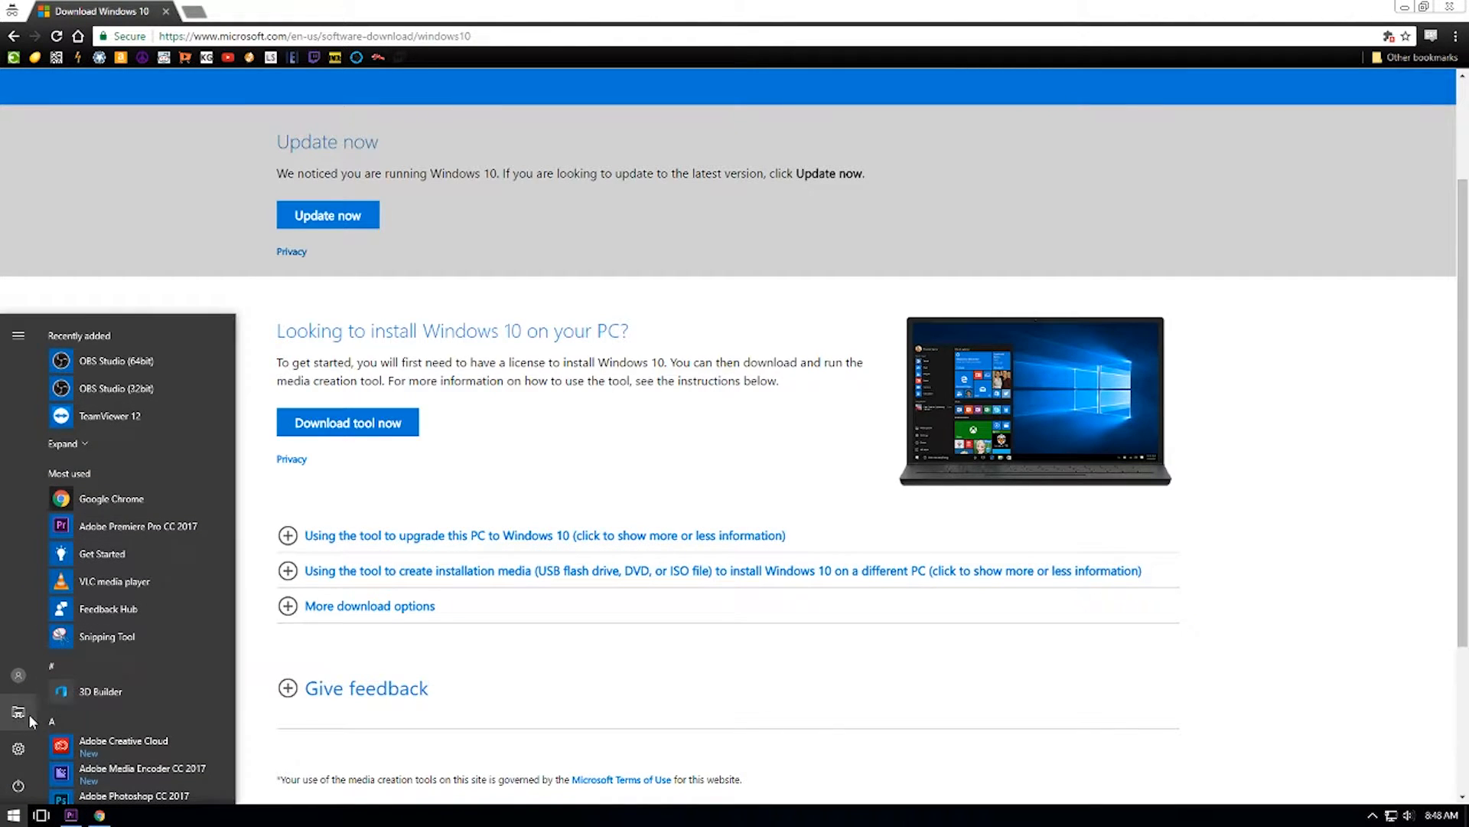
{"action": "left_click", "coordinate": [29, 714]}
{"action": "left_click_drag", "start_coordinate": [505, 318], "coordinate": [1024, 116]}
{"action": "left_click", "coordinate": [680, 319]}
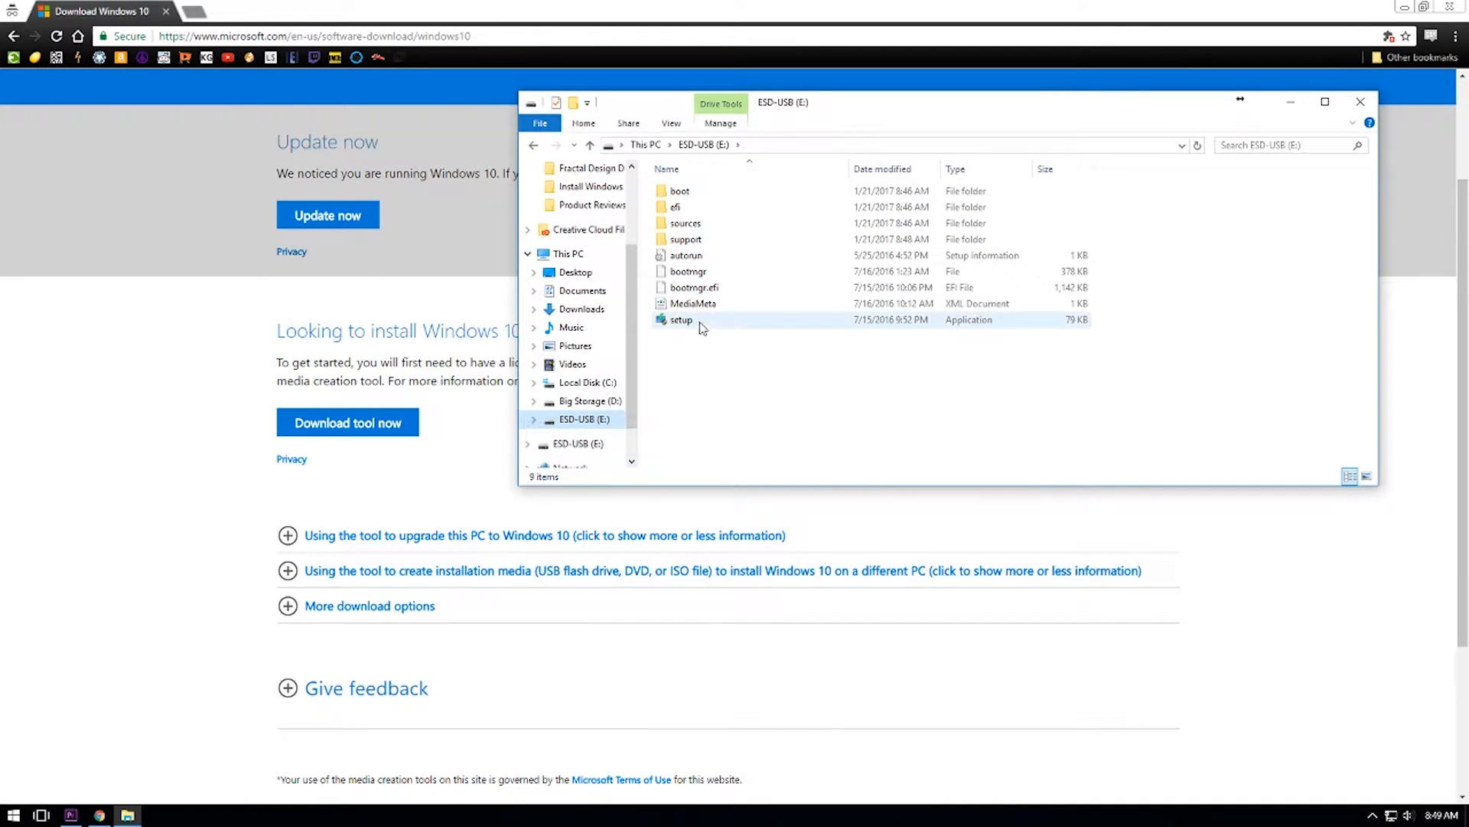
{"action": "left_click", "coordinate": [693, 256]}
{"action": "left_click", "coordinate": [717, 274]}
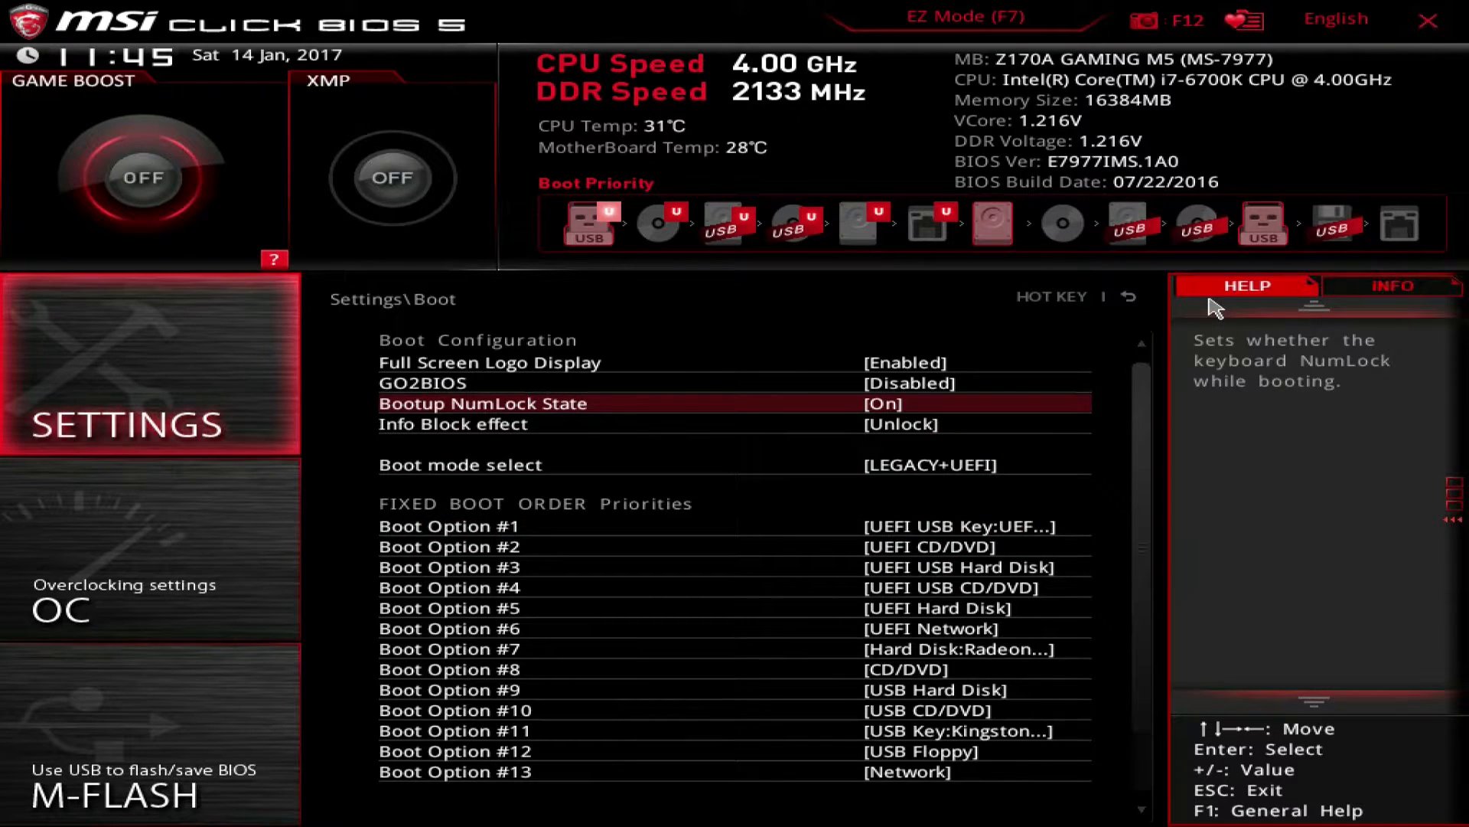
Save the BIOS configuration with F10 and confirm Yes to reboot from the USB key.
{"action": "key", "text": "F10"}
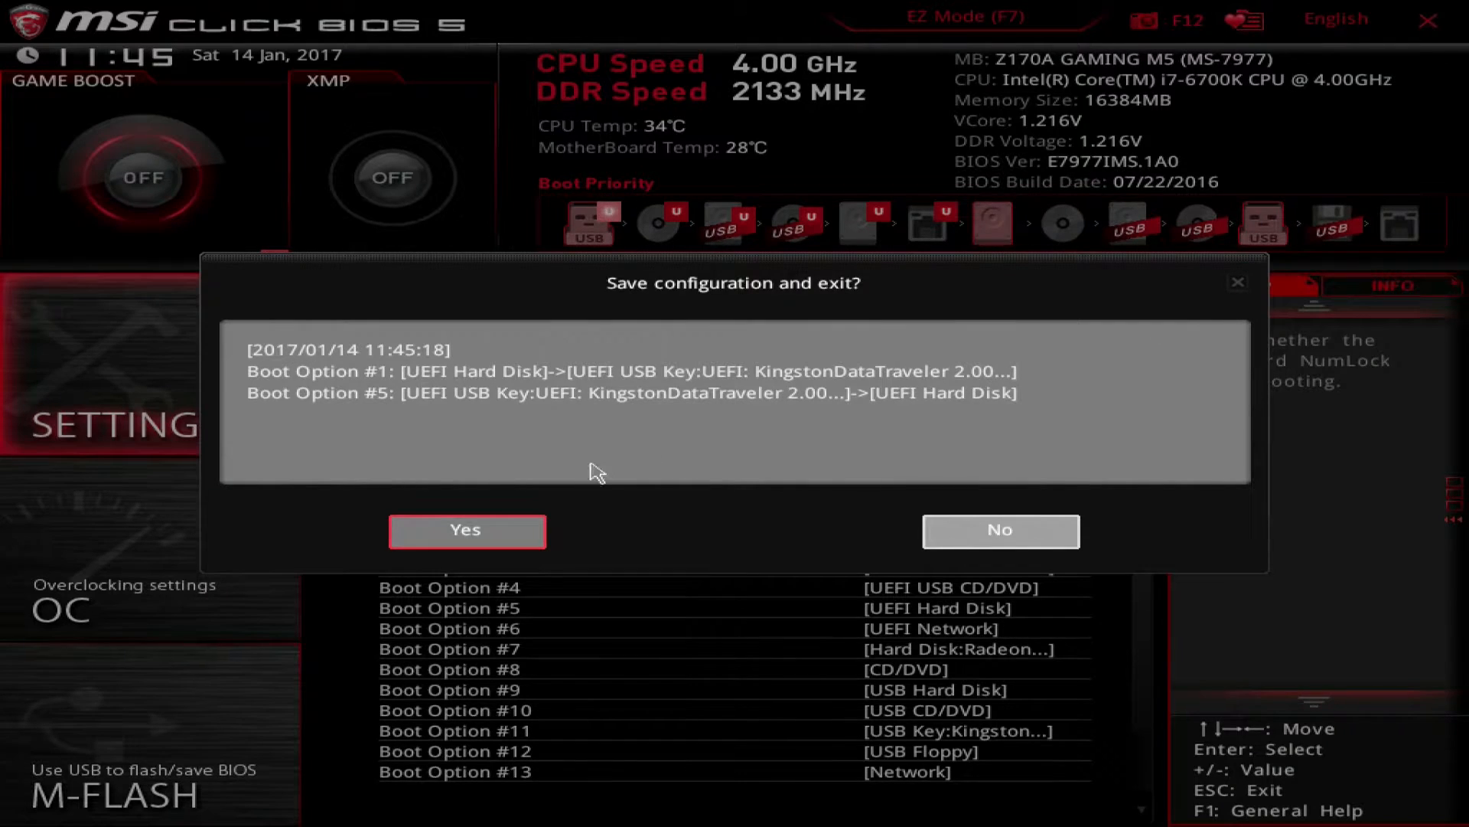
{"action": "left_click", "coordinate": [504, 537]}
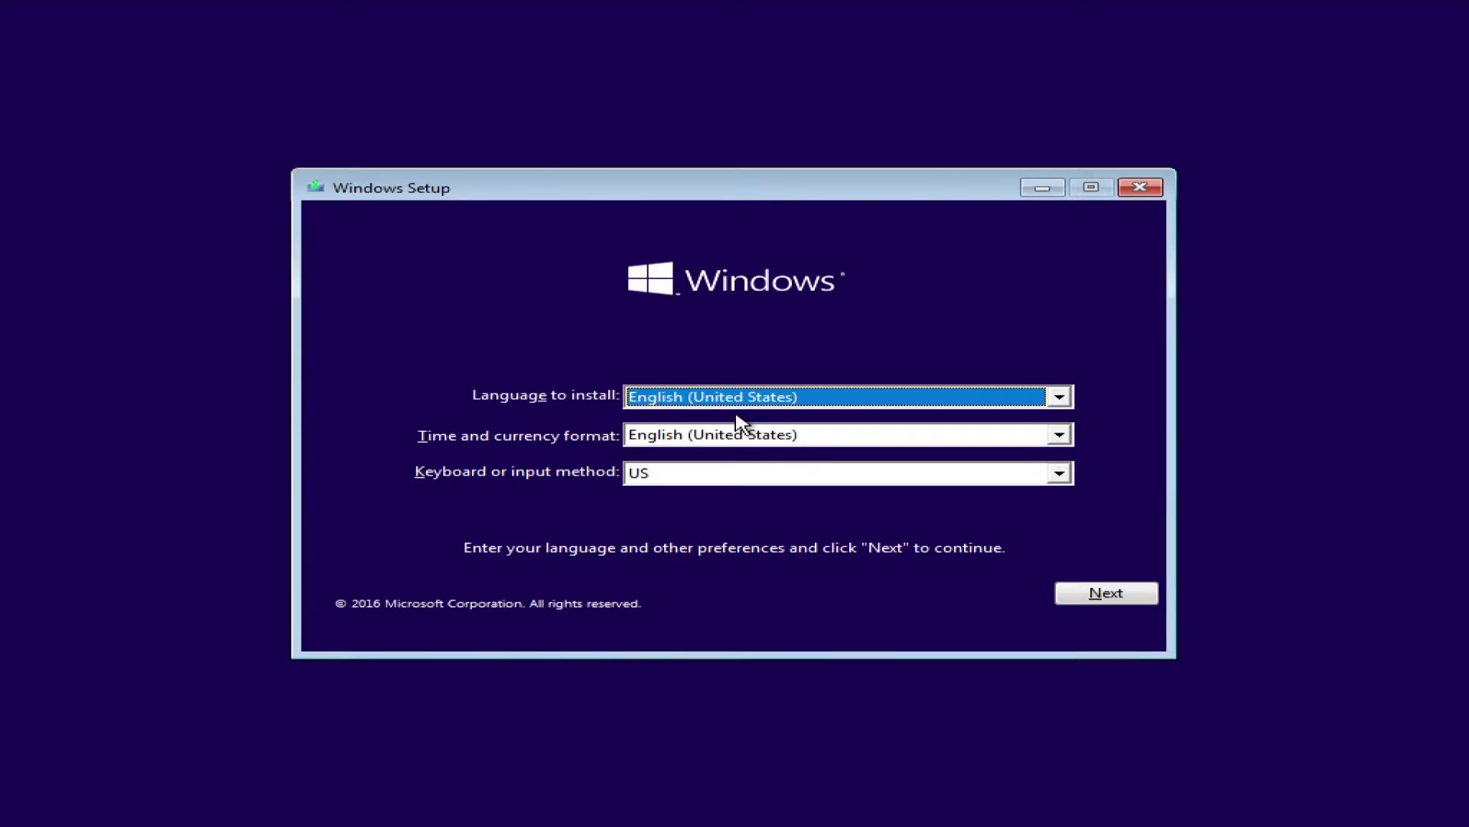
Keep English (United States) language and formats with the US keyboard, then choose Install now.
{"action": "left_click", "coordinate": [698, 399]}
{"action": "left_click", "coordinate": [698, 417]}
{"action": "left_click", "coordinate": [775, 398]}
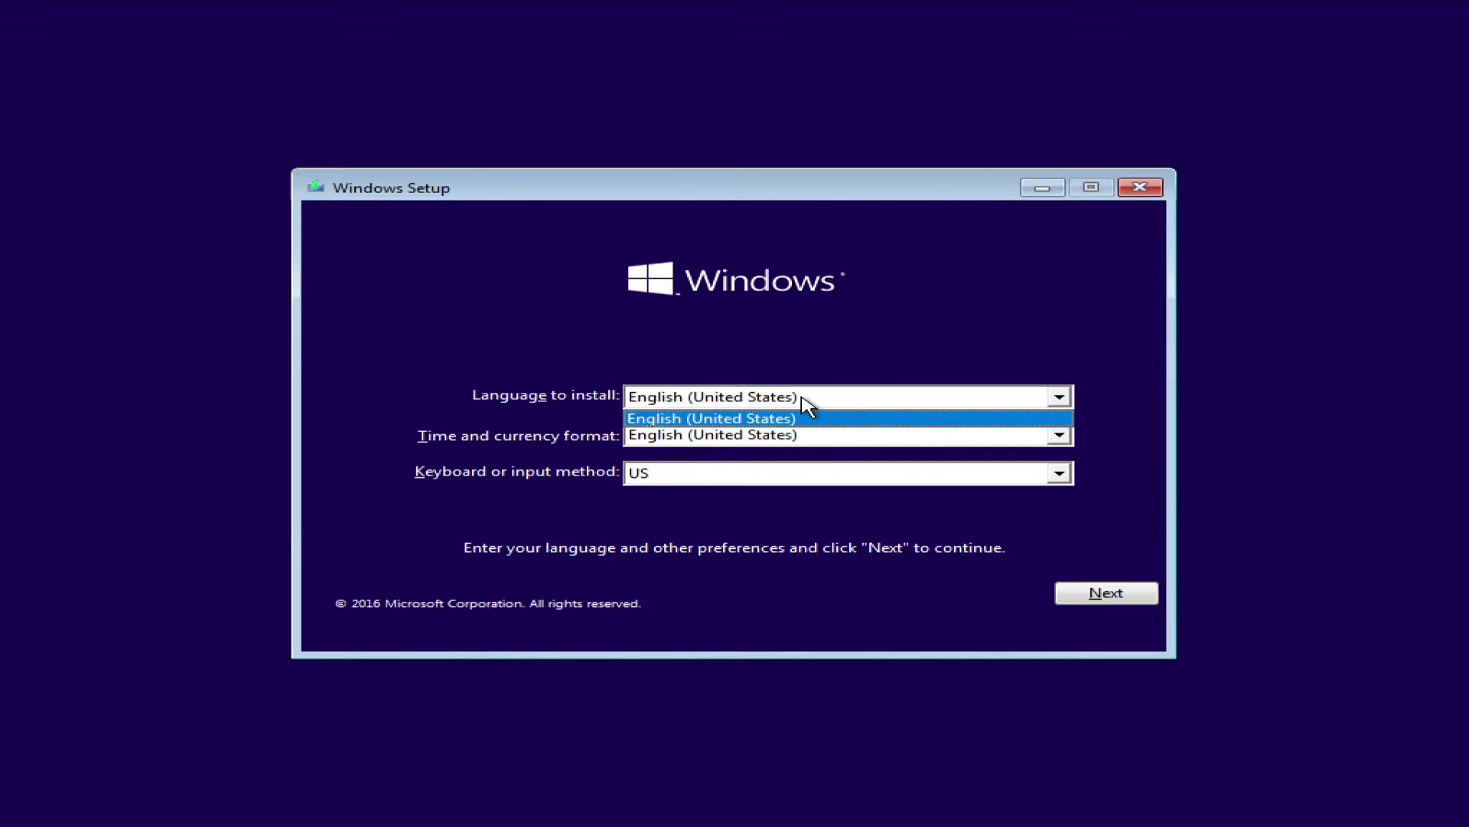
{"action": "left_click", "coordinate": [801, 397]}
{"action": "left_click", "coordinate": [797, 436]}
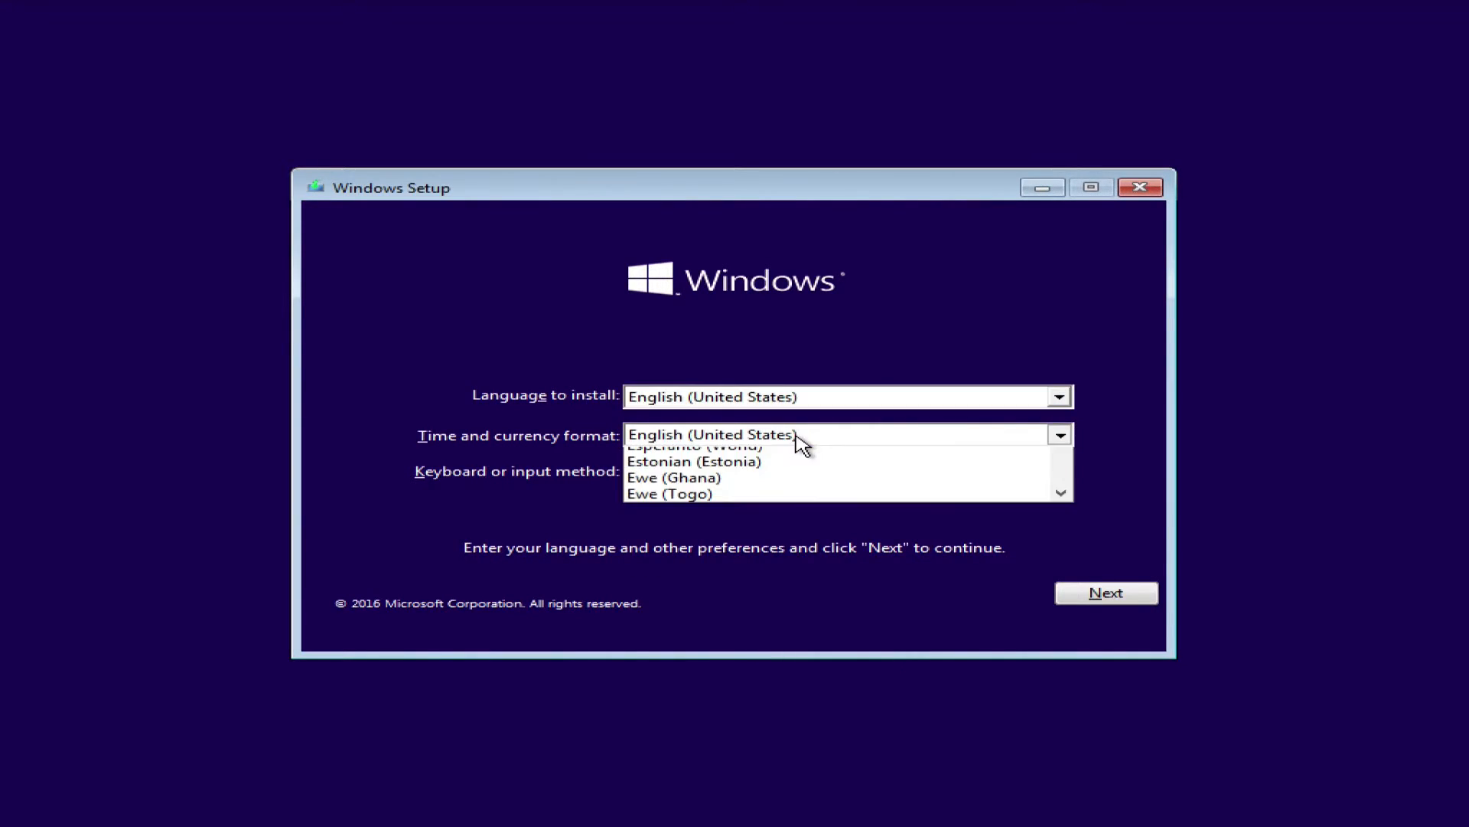
{"action": "left_click", "coordinate": [799, 438]}
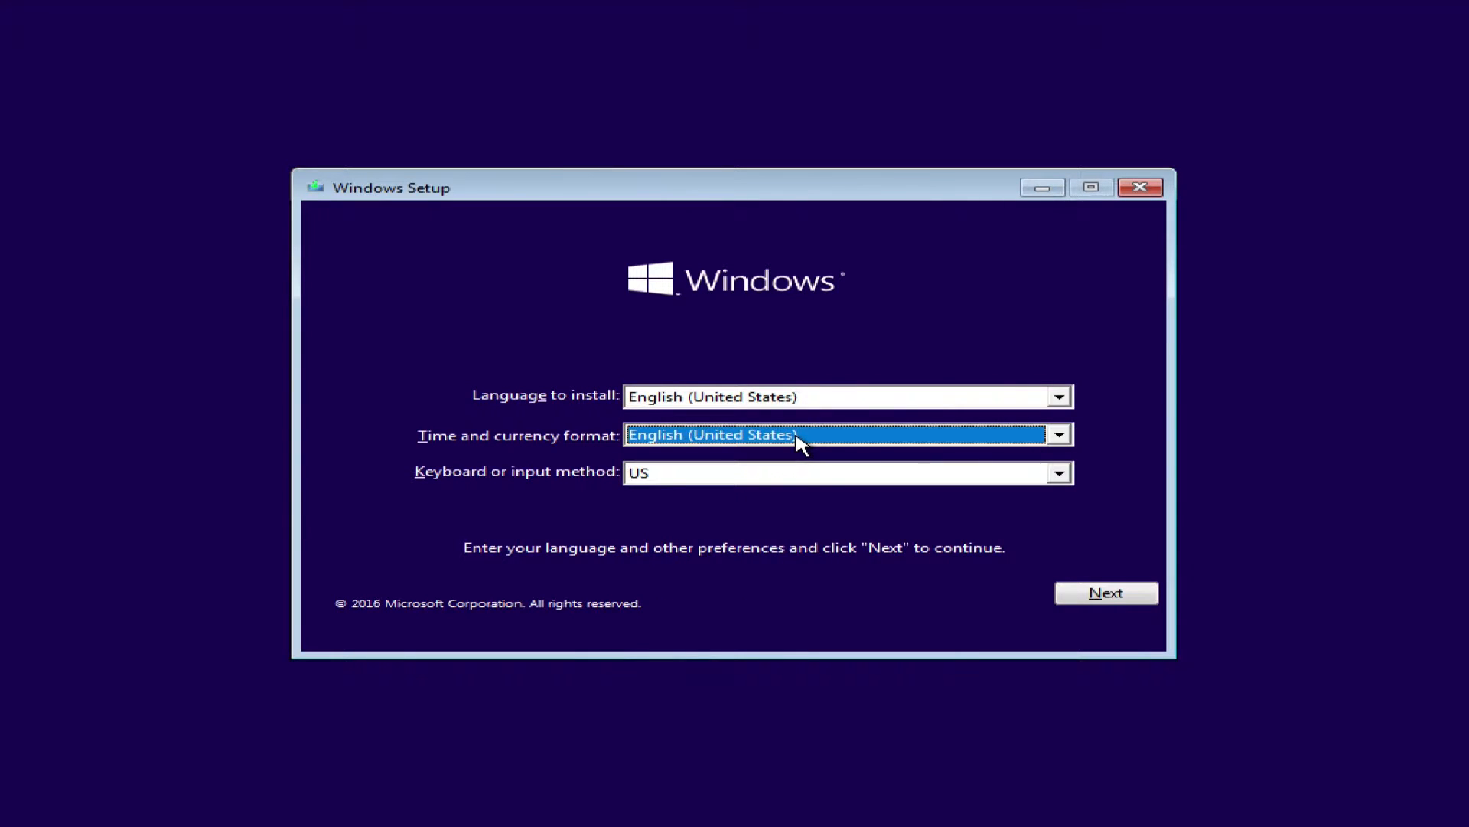
{"action": "left_click", "coordinate": [812, 435]}
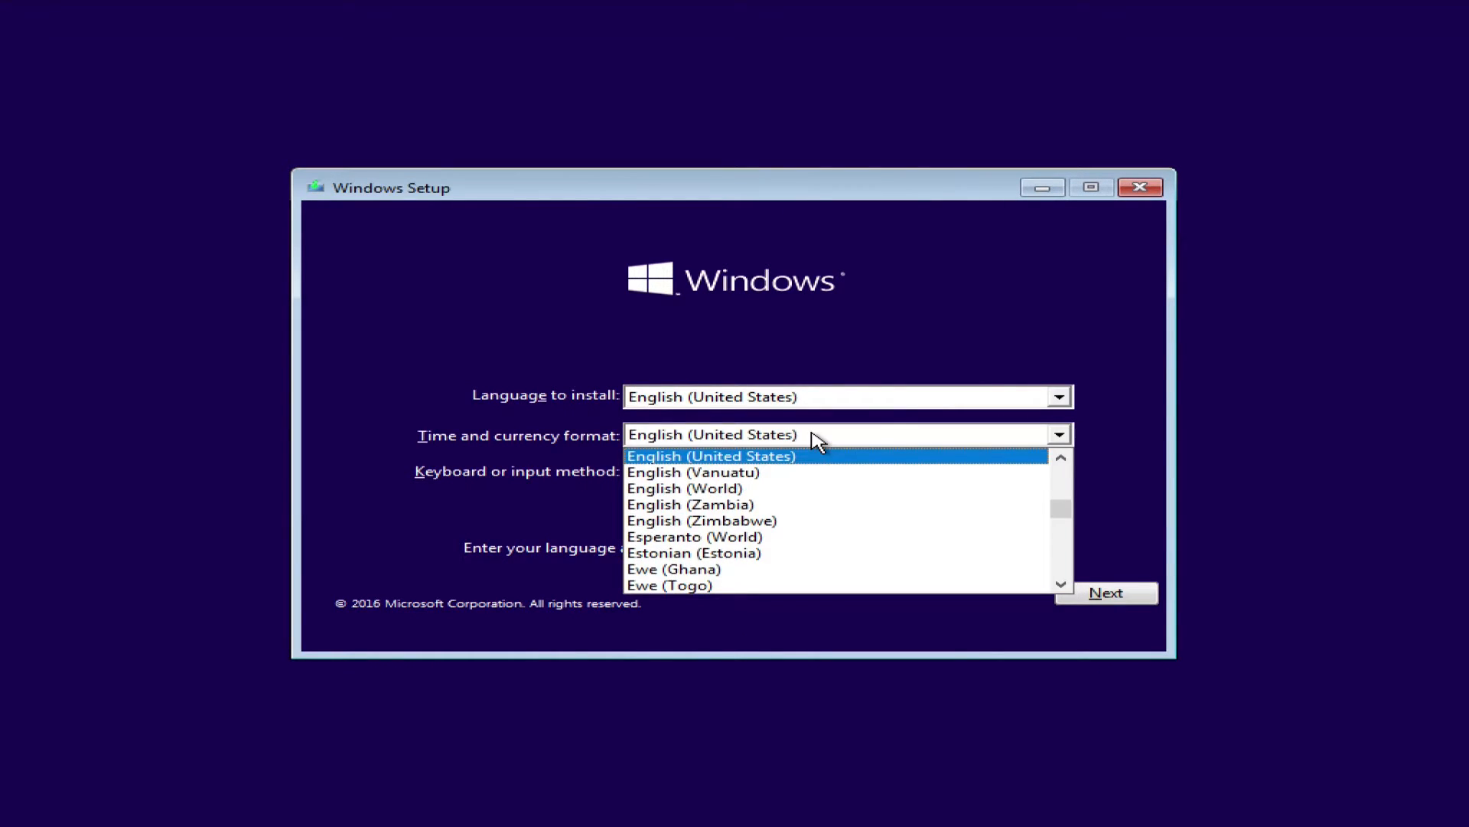
{"action": "left_click", "coordinate": [813, 435]}
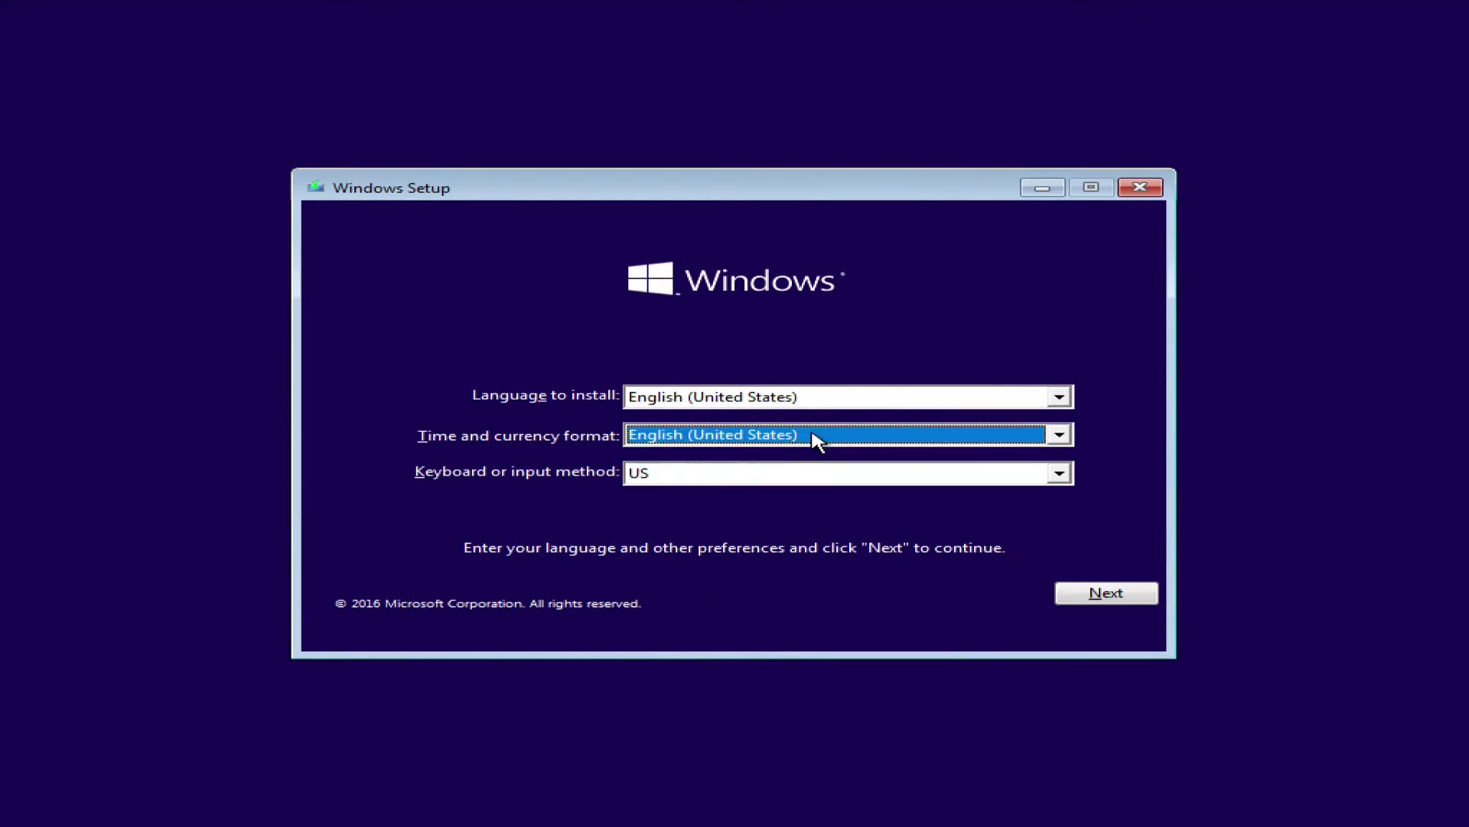
{"action": "left_click", "coordinate": [749, 474]}
{"action": "left_click", "coordinate": [749, 476]}
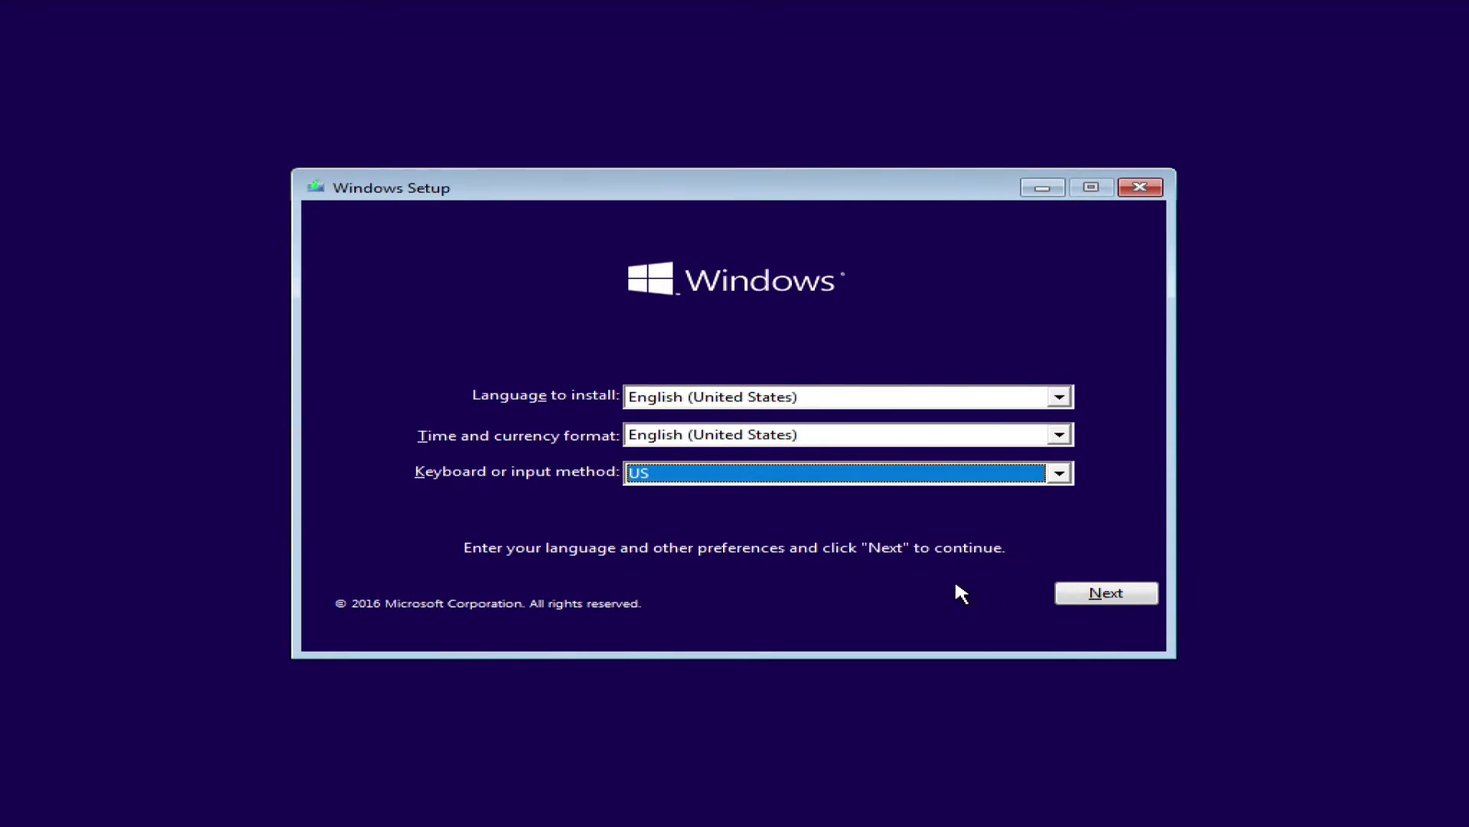
{"action": "left_click", "coordinate": [1114, 593]}
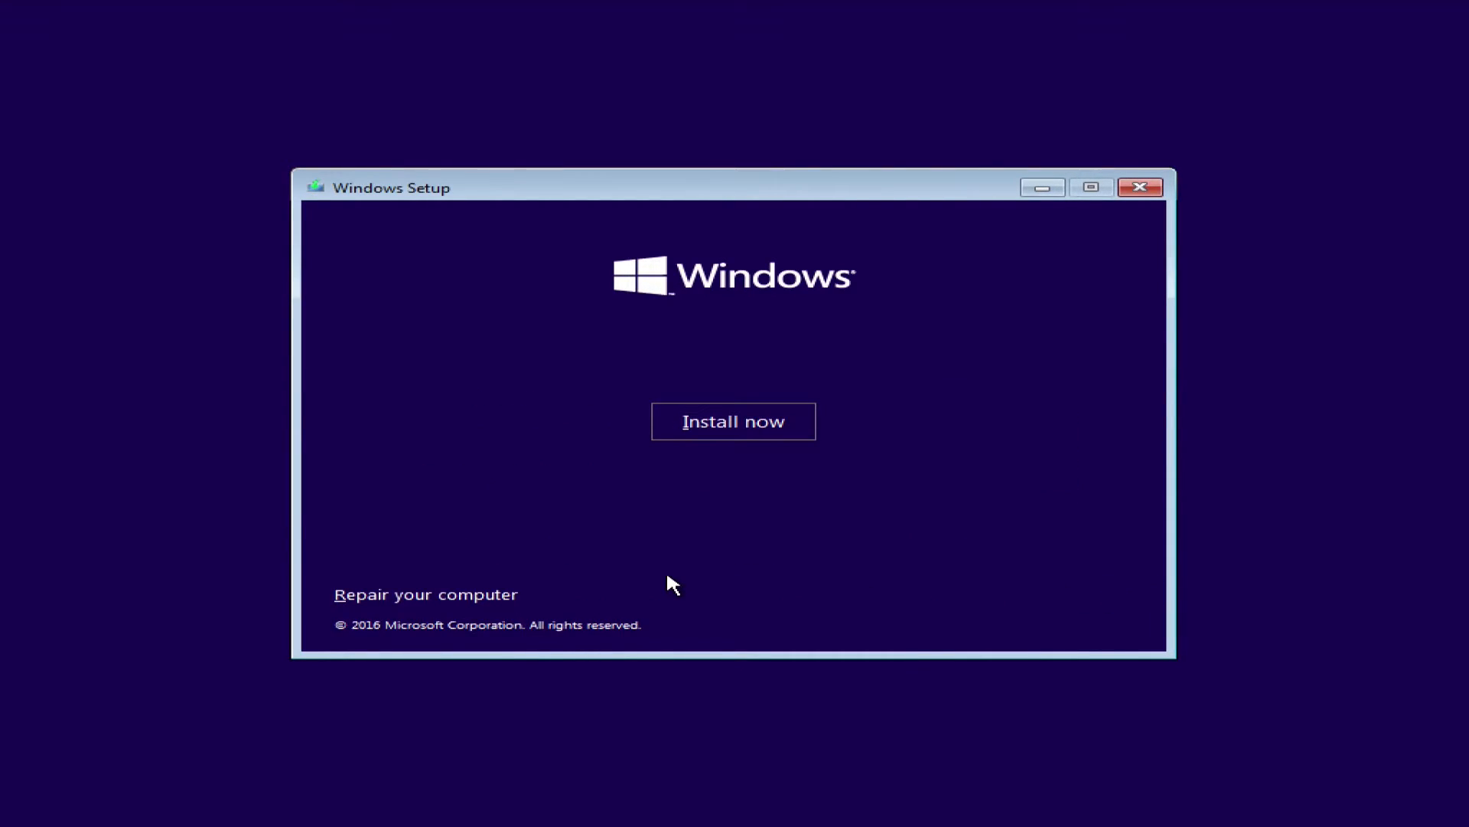
{"action": "left_click", "coordinate": [726, 427]}
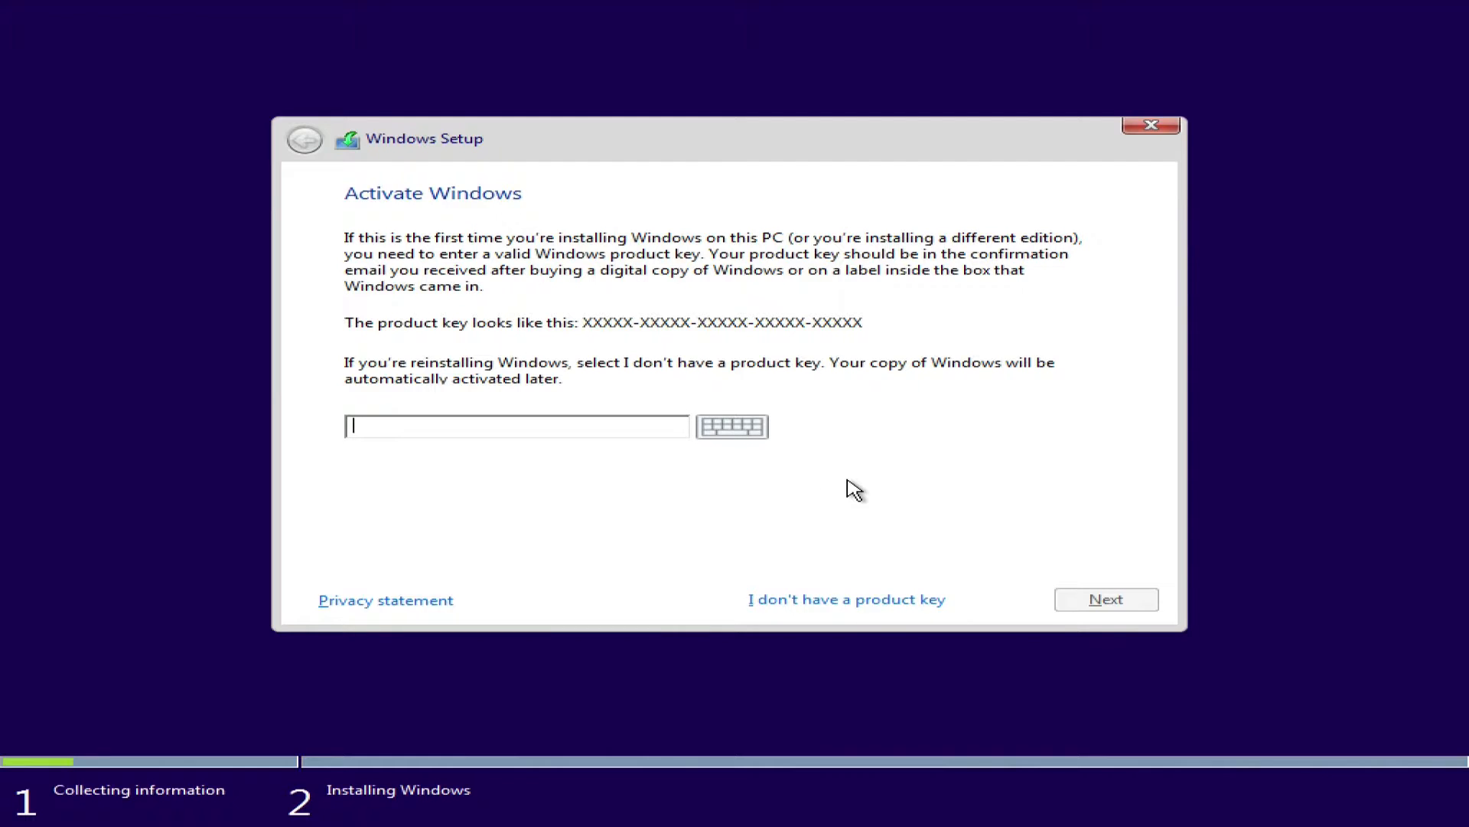
Paste the Windows product key into the activation field.
{"action": "key", "text": "ctrl+v"}
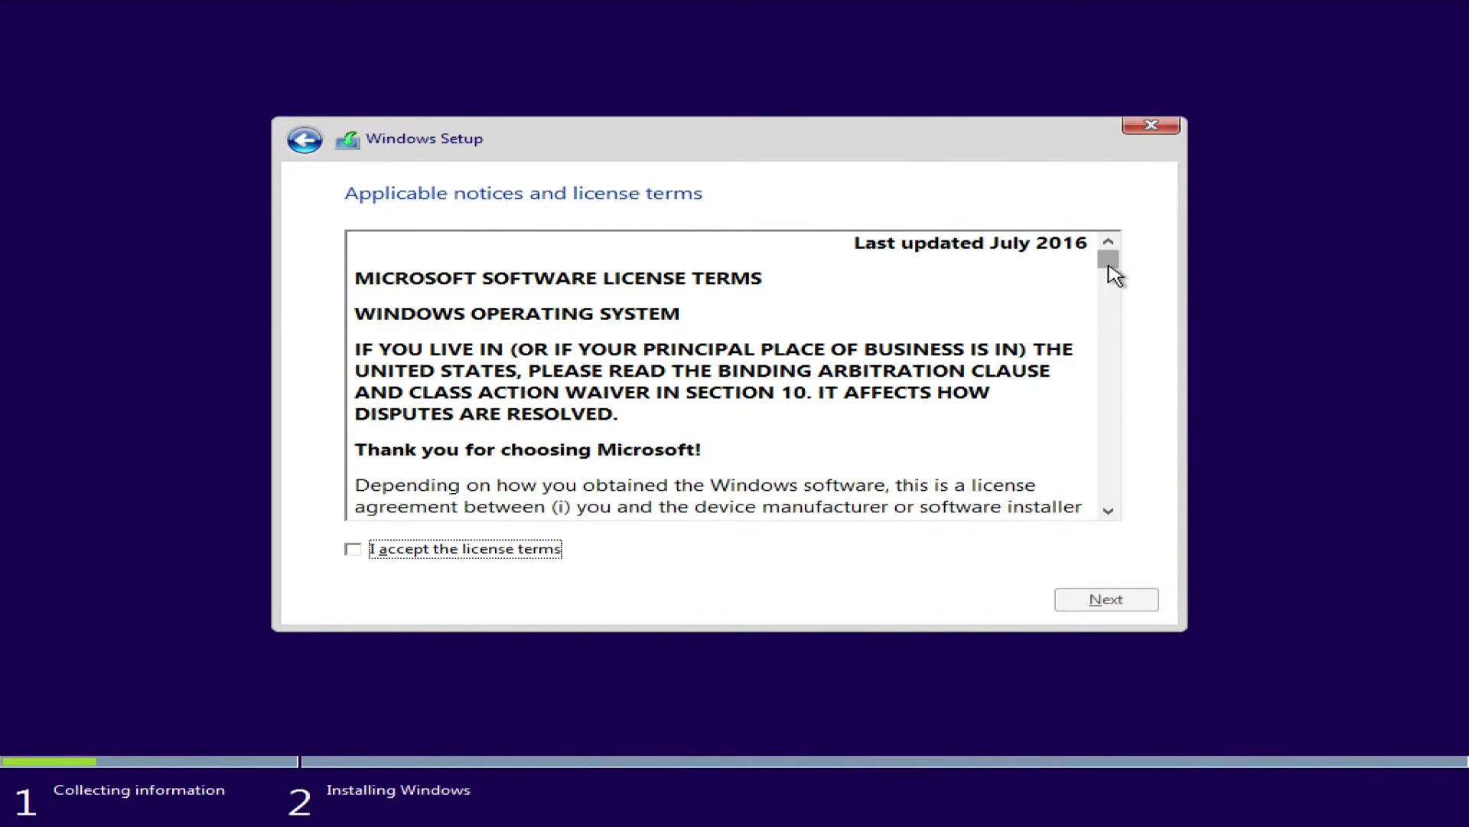
Accept the license terms and choose the Custom installation type.
{"action": "left_click_drag", "start_coordinate": [1109, 264], "coordinate": [1120, 521]}
{"action": "left_click", "coordinate": [501, 551]}
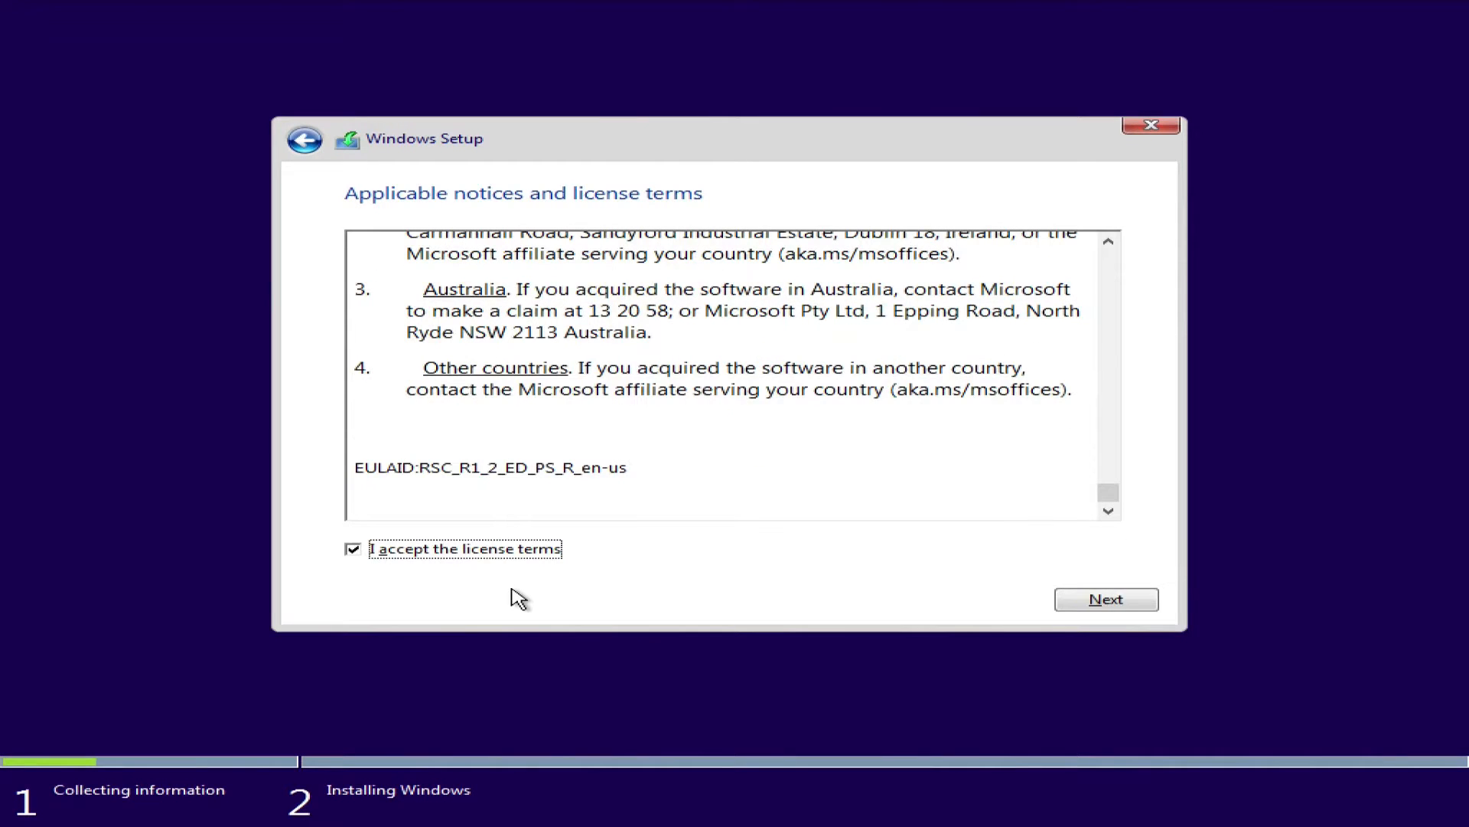
{"action": "left_click", "coordinate": [1081, 601]}
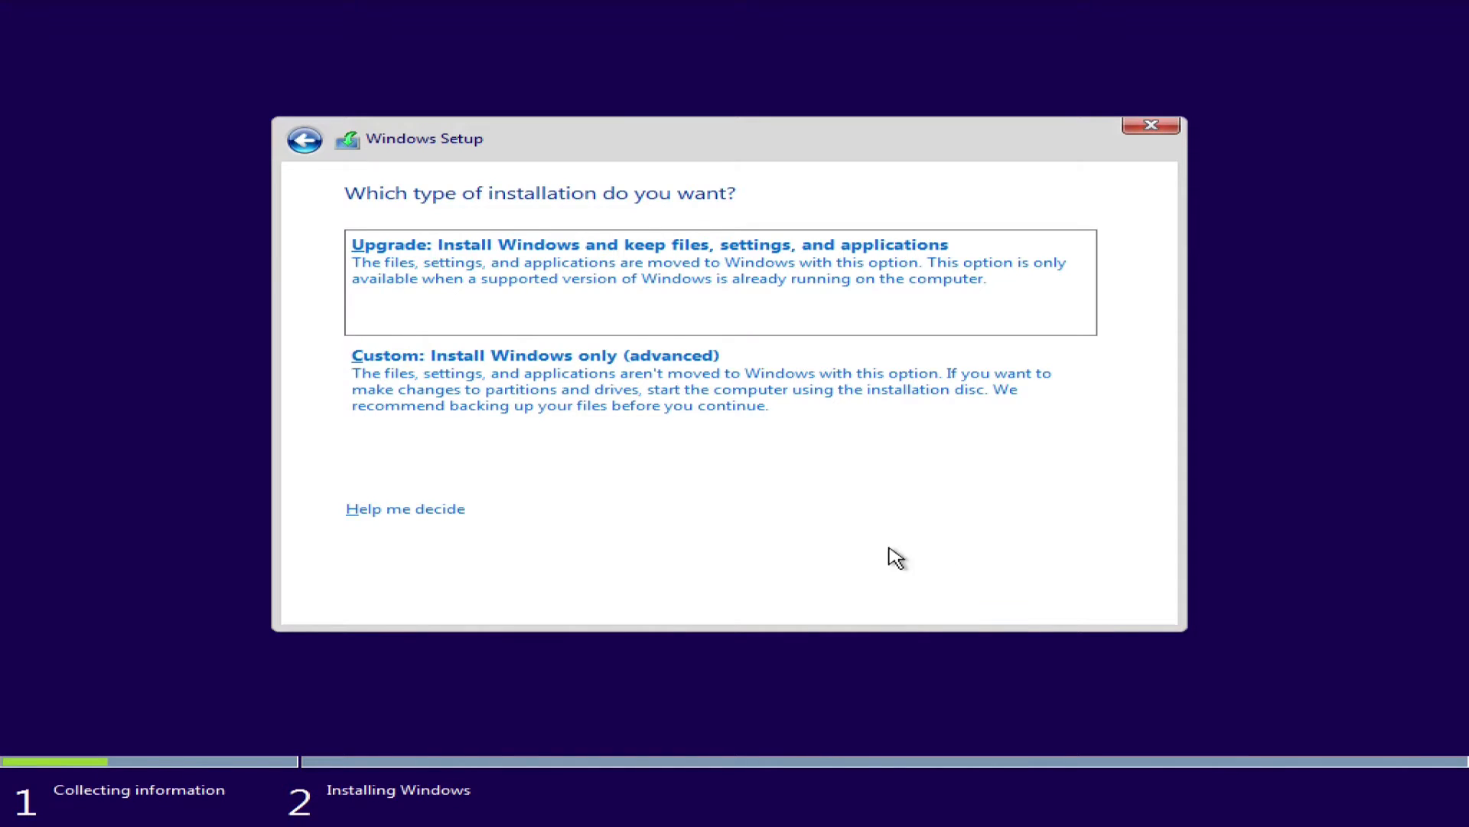
{"action": "left_click", "coordinate": [750, 434]}
Choose the custom install and delete Drive 0's System Reserved partition.
{"action": "left_click", "coordinate": [752, 433]}
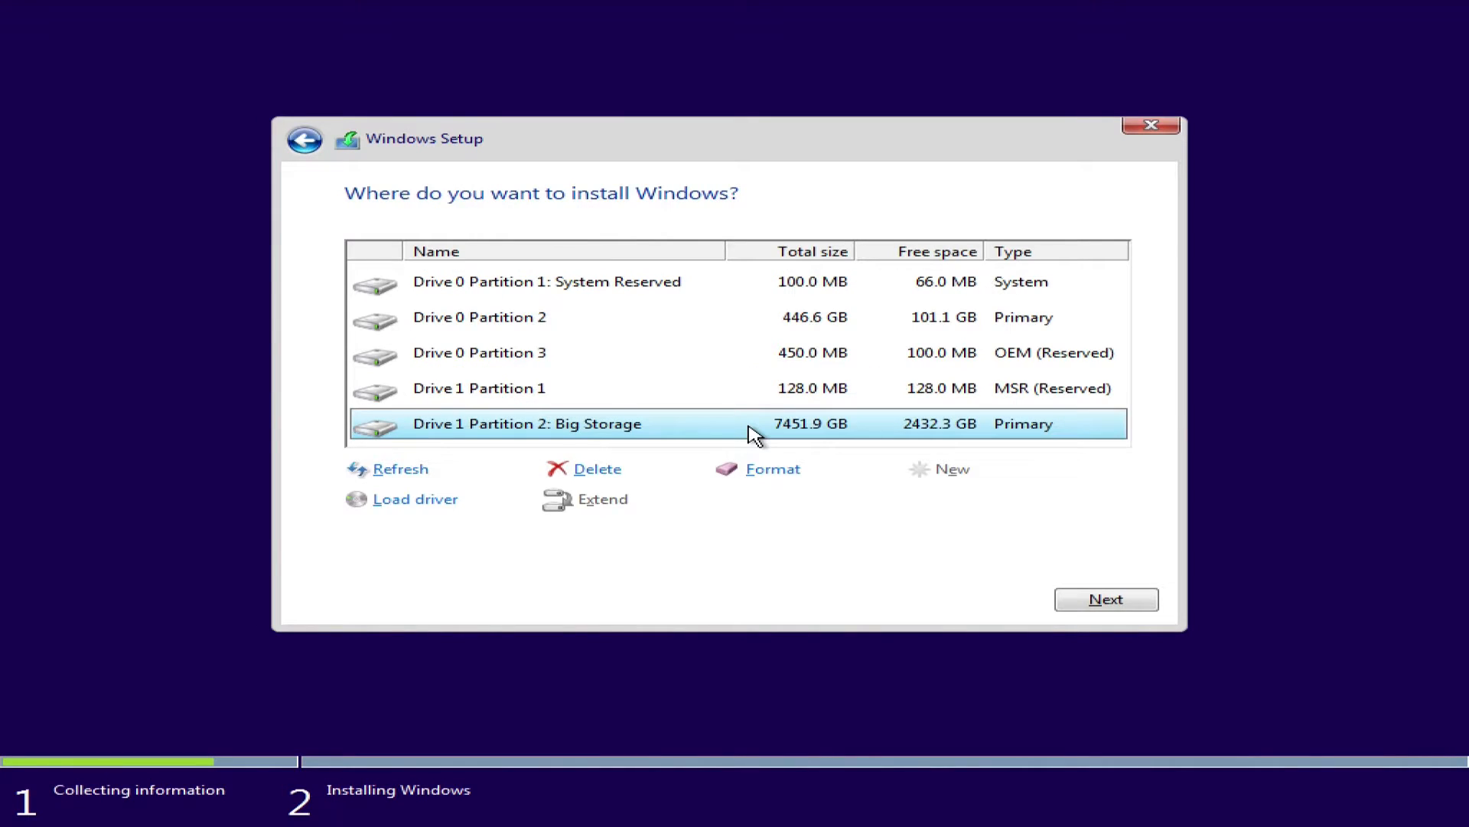
{"action": "left_click", "coordinate": [558, 323]}
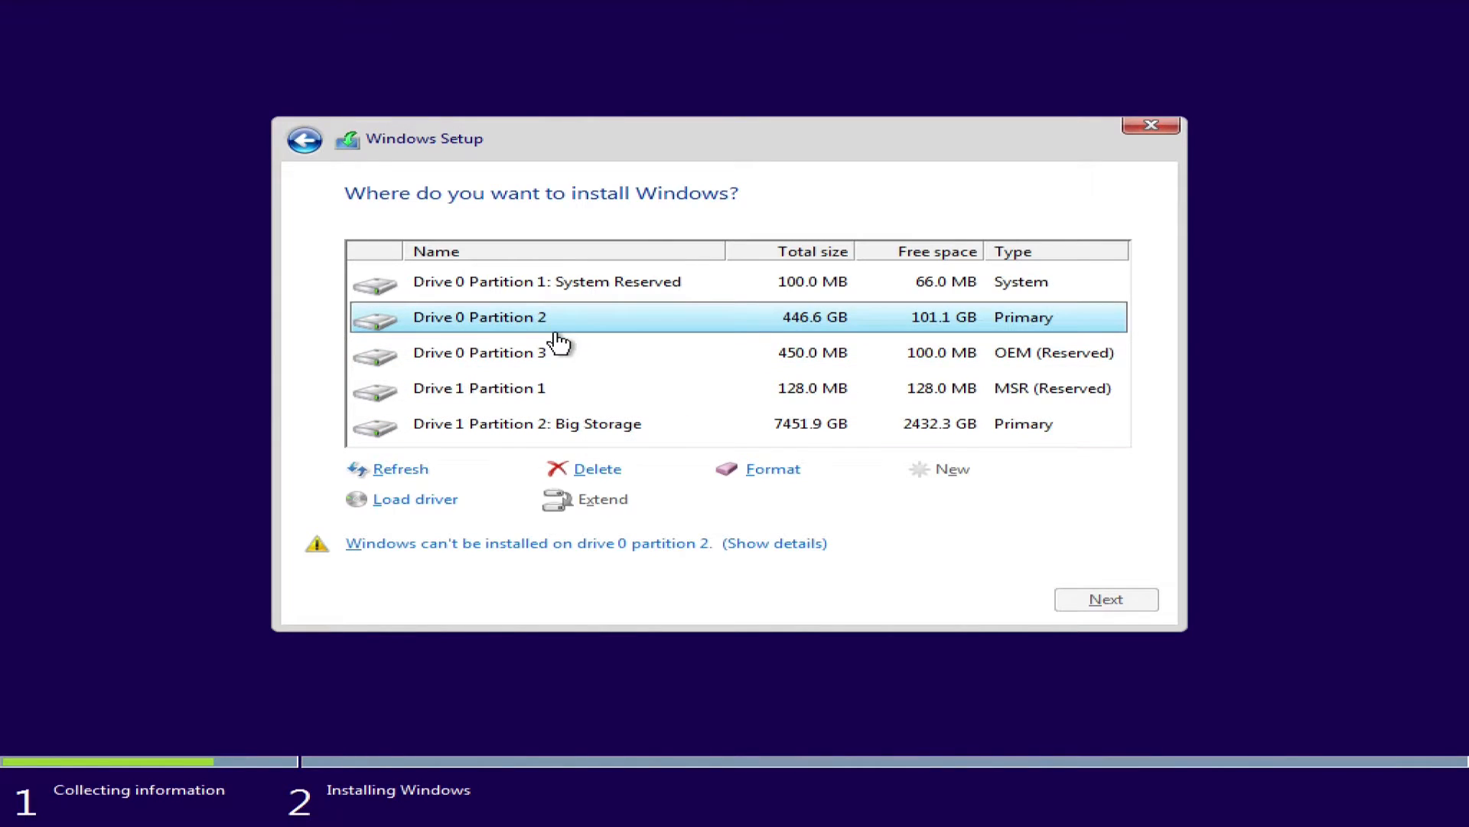
{"action": "left_click", "coordinate": [520, 352]}
{"action": "left_click", "coordinate": [530, 285]}
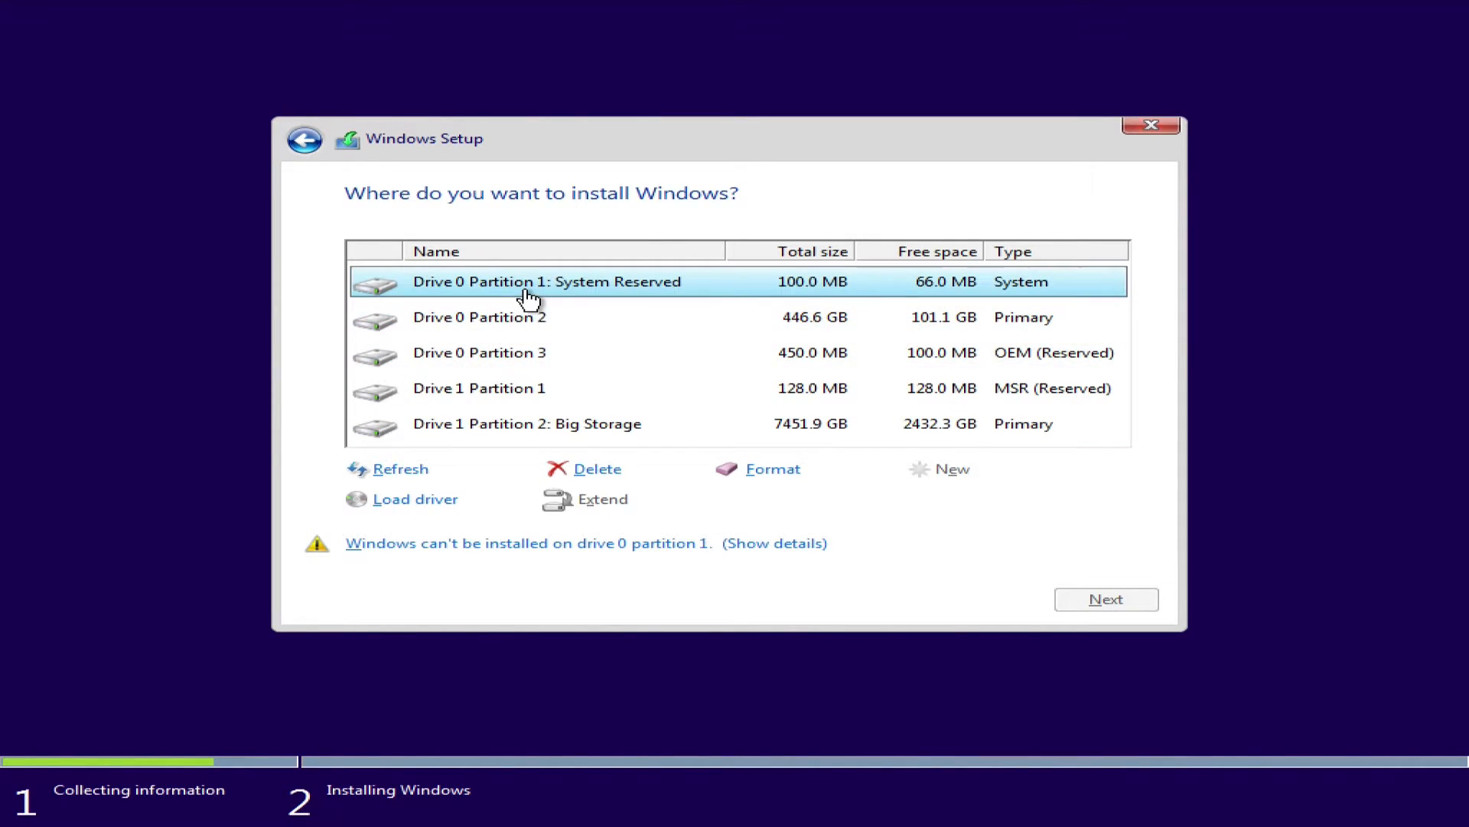
{"action": "left_click", "coordinate": [587, 471]}
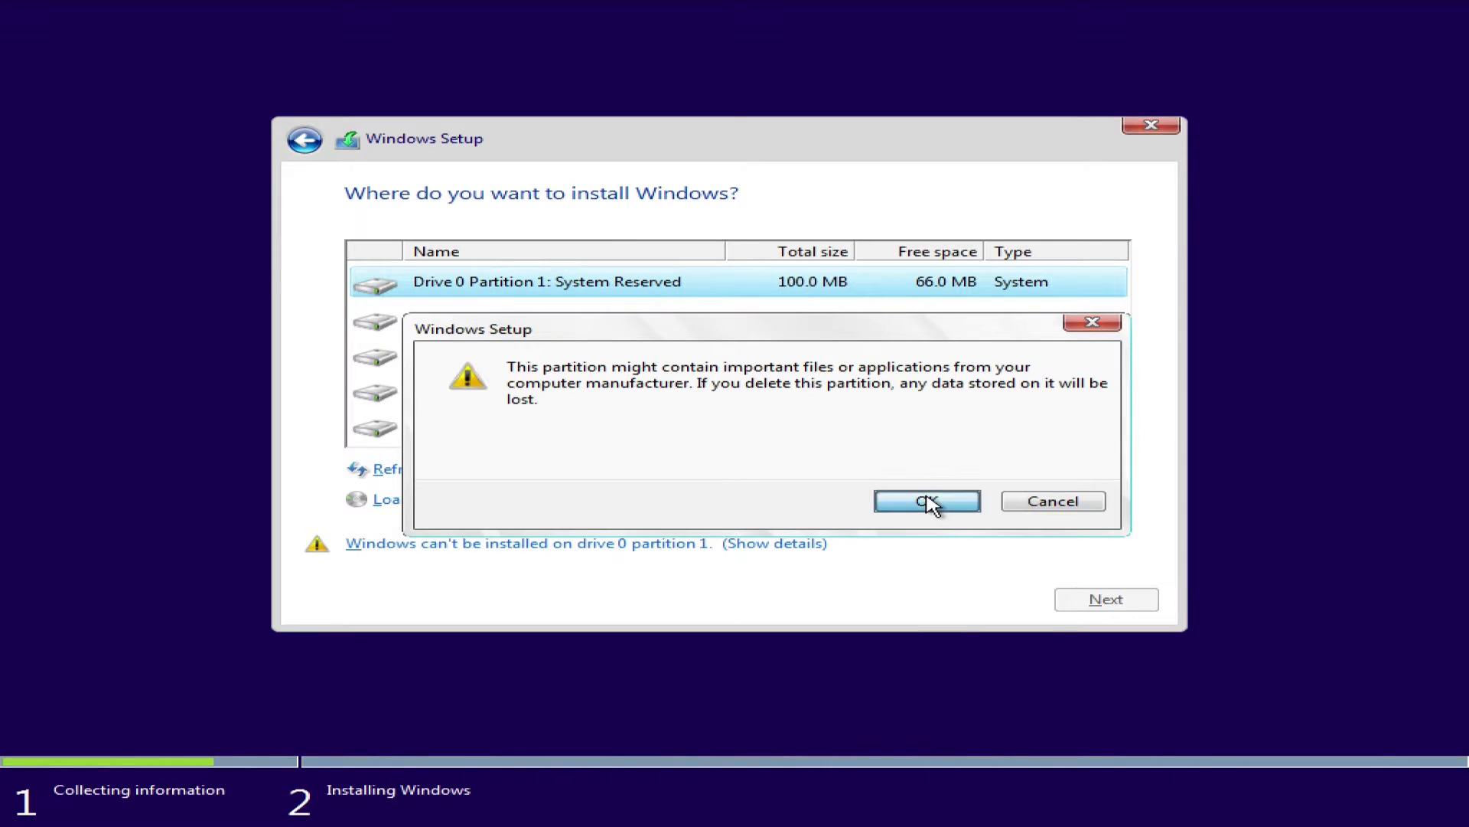
{"action": "left_click", "coordinate": [929, 501]}
Delete Drive 0 Partition 2 and the 450 MB OEM reserved partition.
{"action": "left_click", "coordinate": [594, 469]}
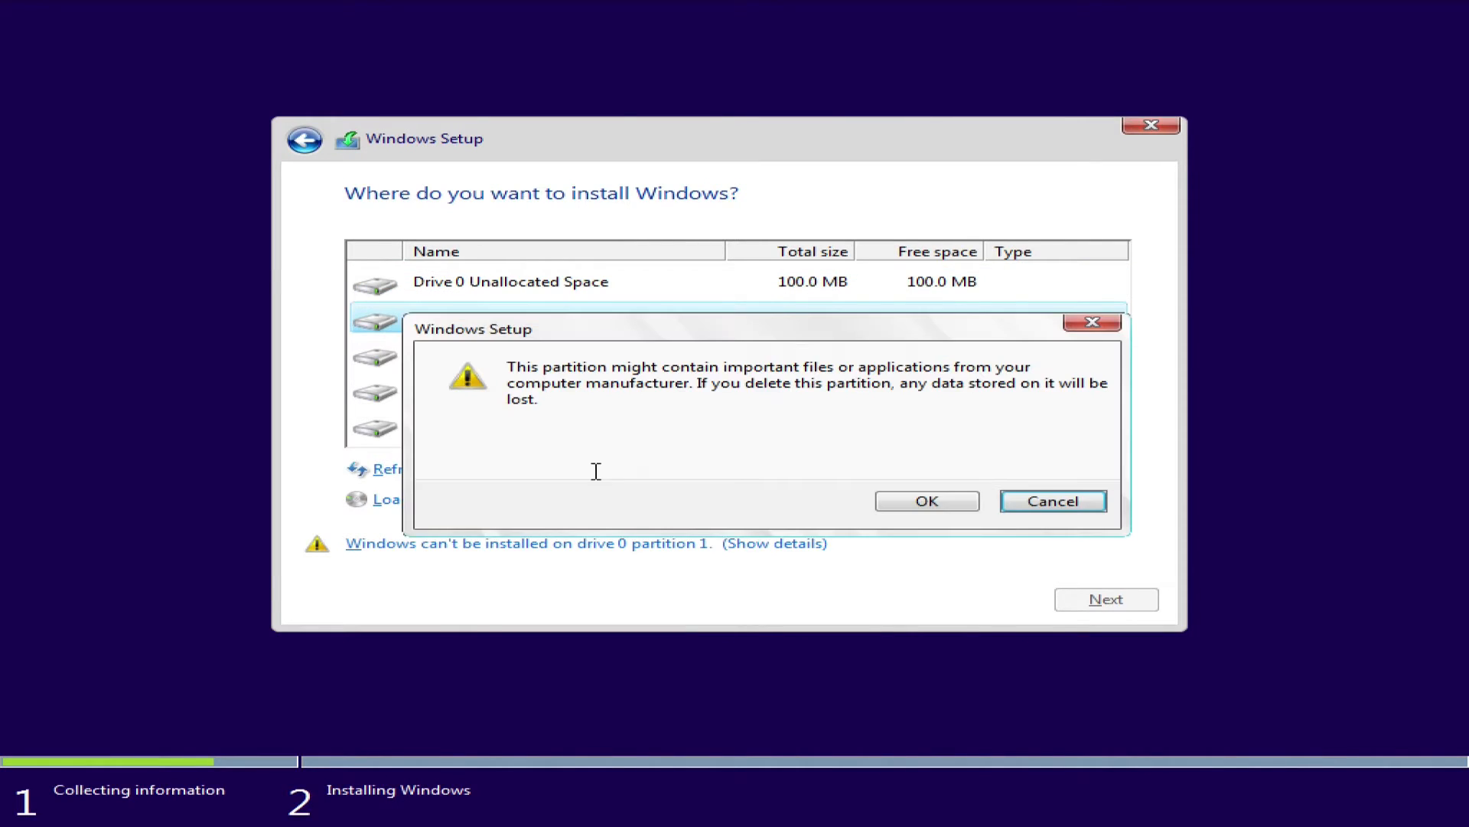
{"action": "left_click", "coordinate": [918, 502]}
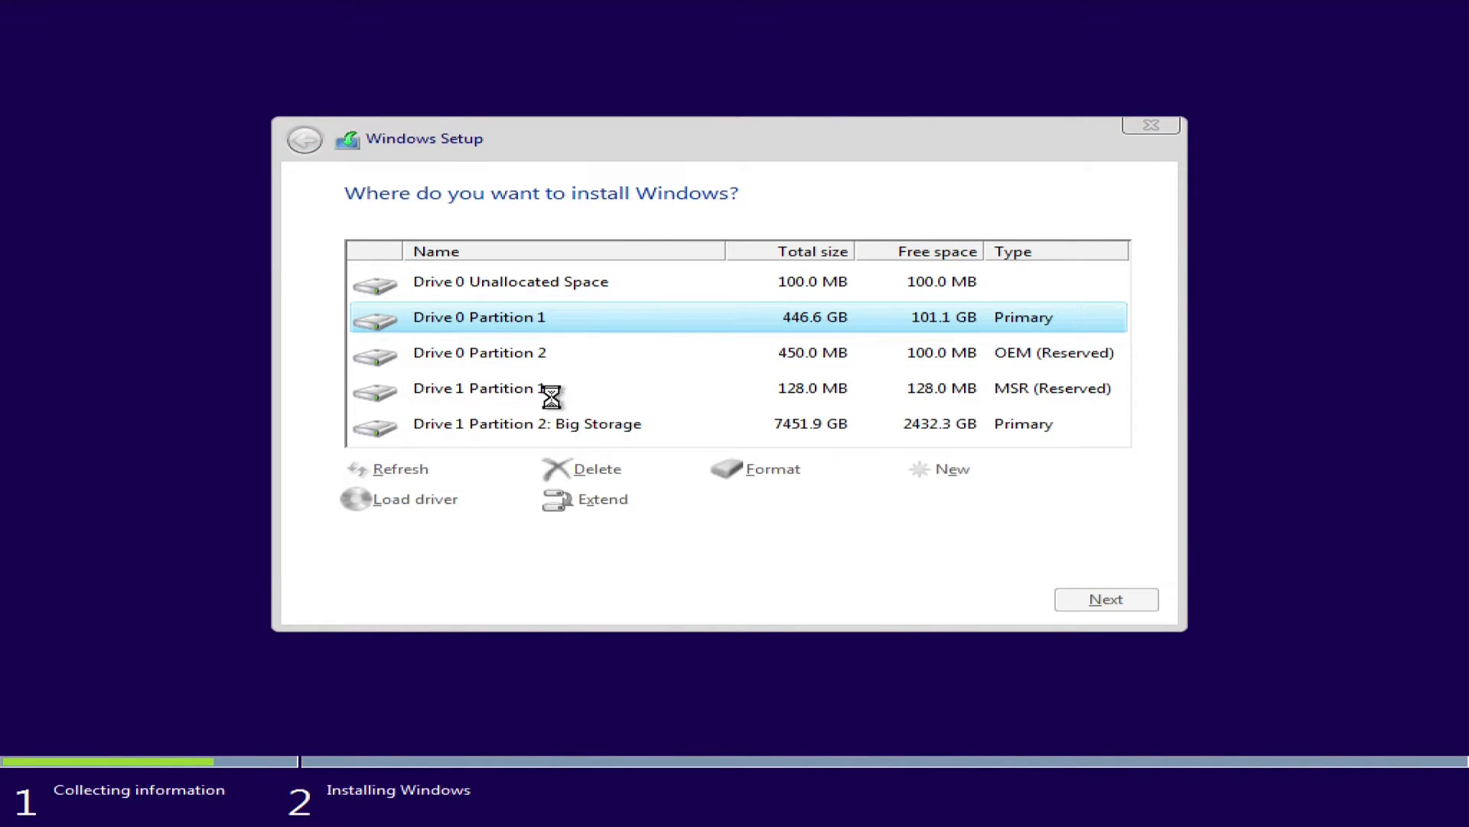
{"action": "left_click", "coordinate": [510, 320]}
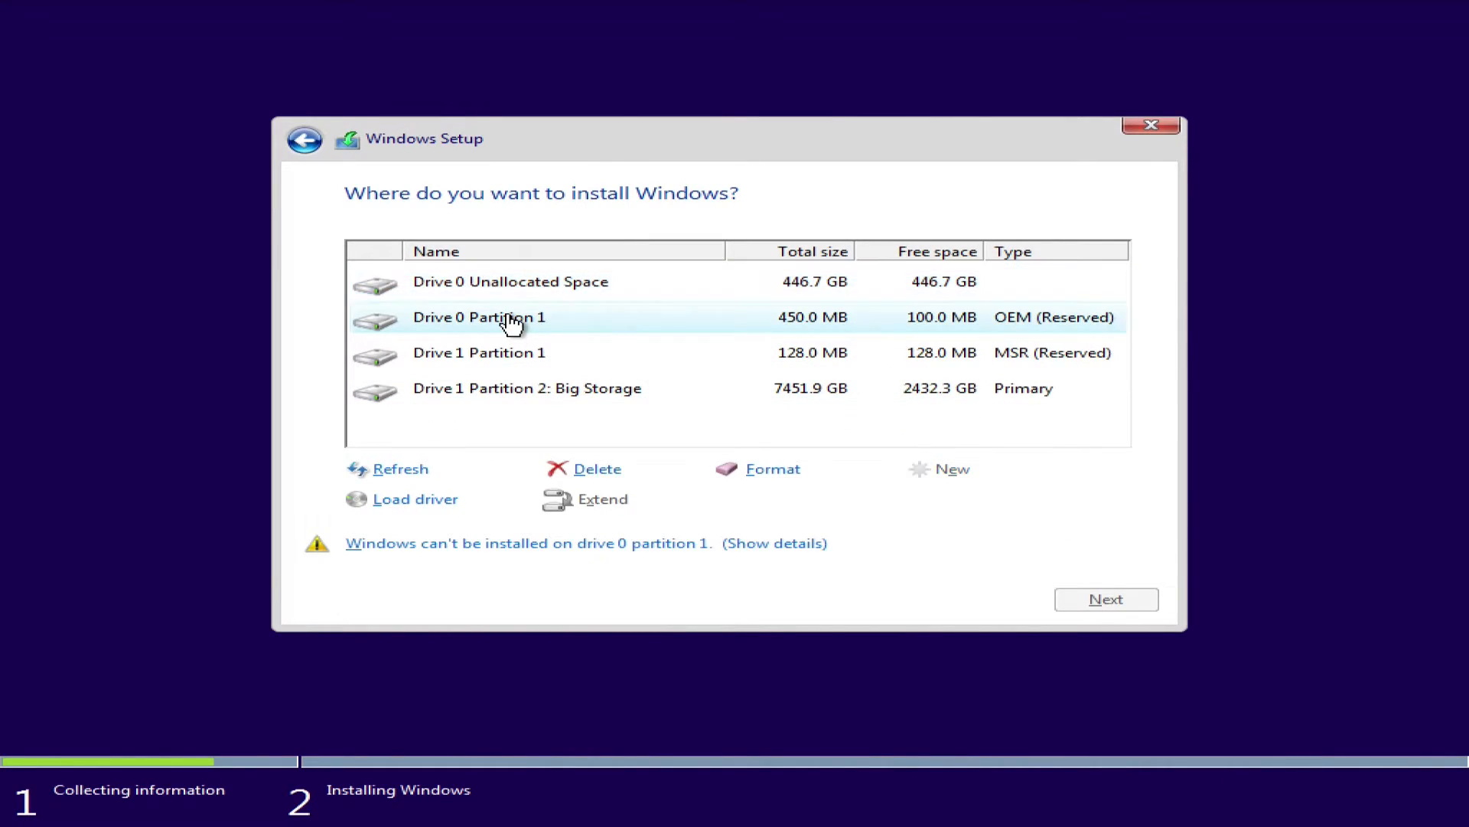
{"action": "left_click", "coordinate": [597, 469]}
{"action": "left_click", "coordinate": [918, 498]}
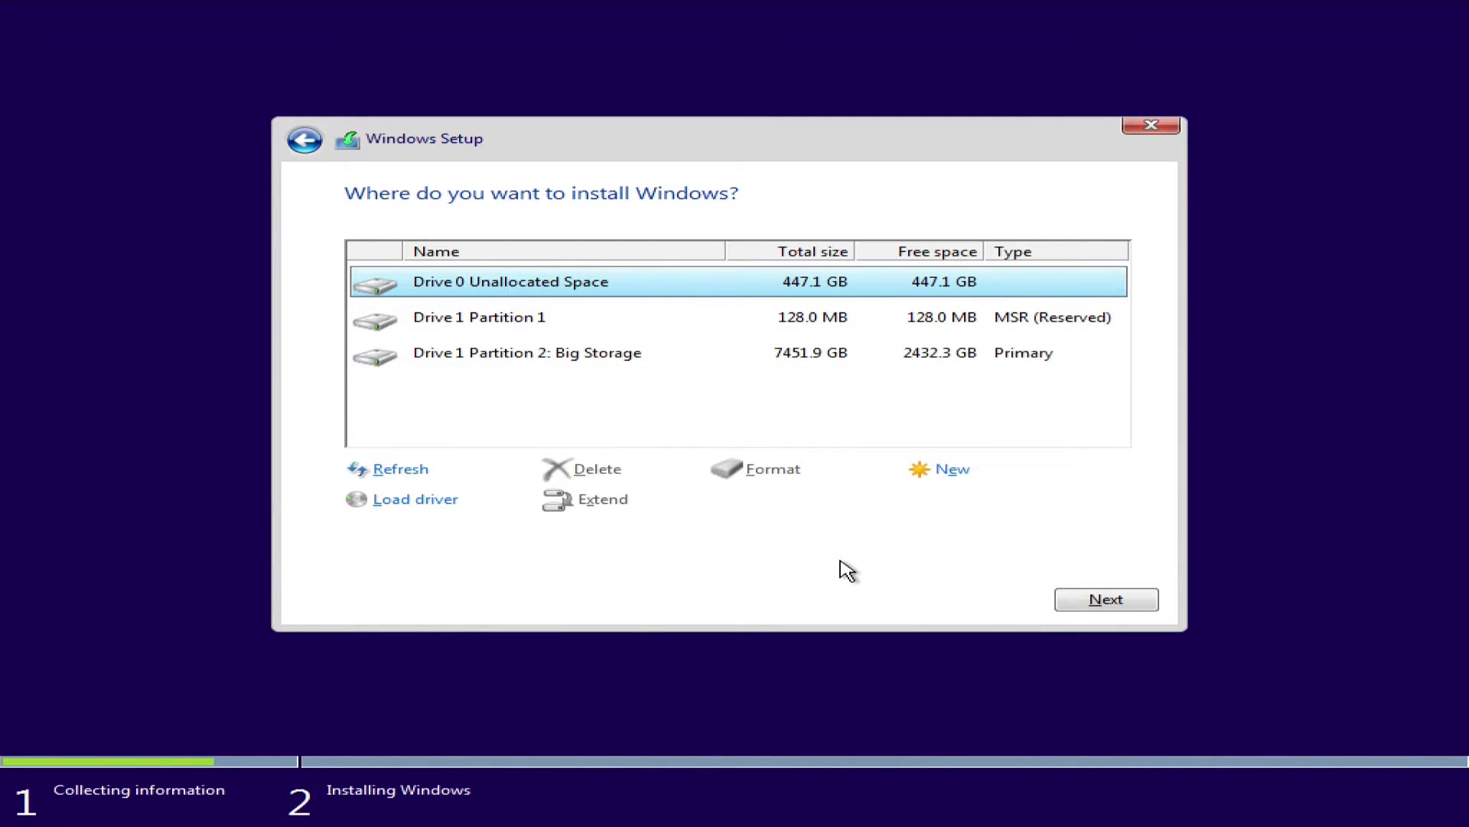
Create a full 457861 MB partition on Drive 0 and install Windows onto it.
{"action": "left_click", "coordinate": [953, 470]}
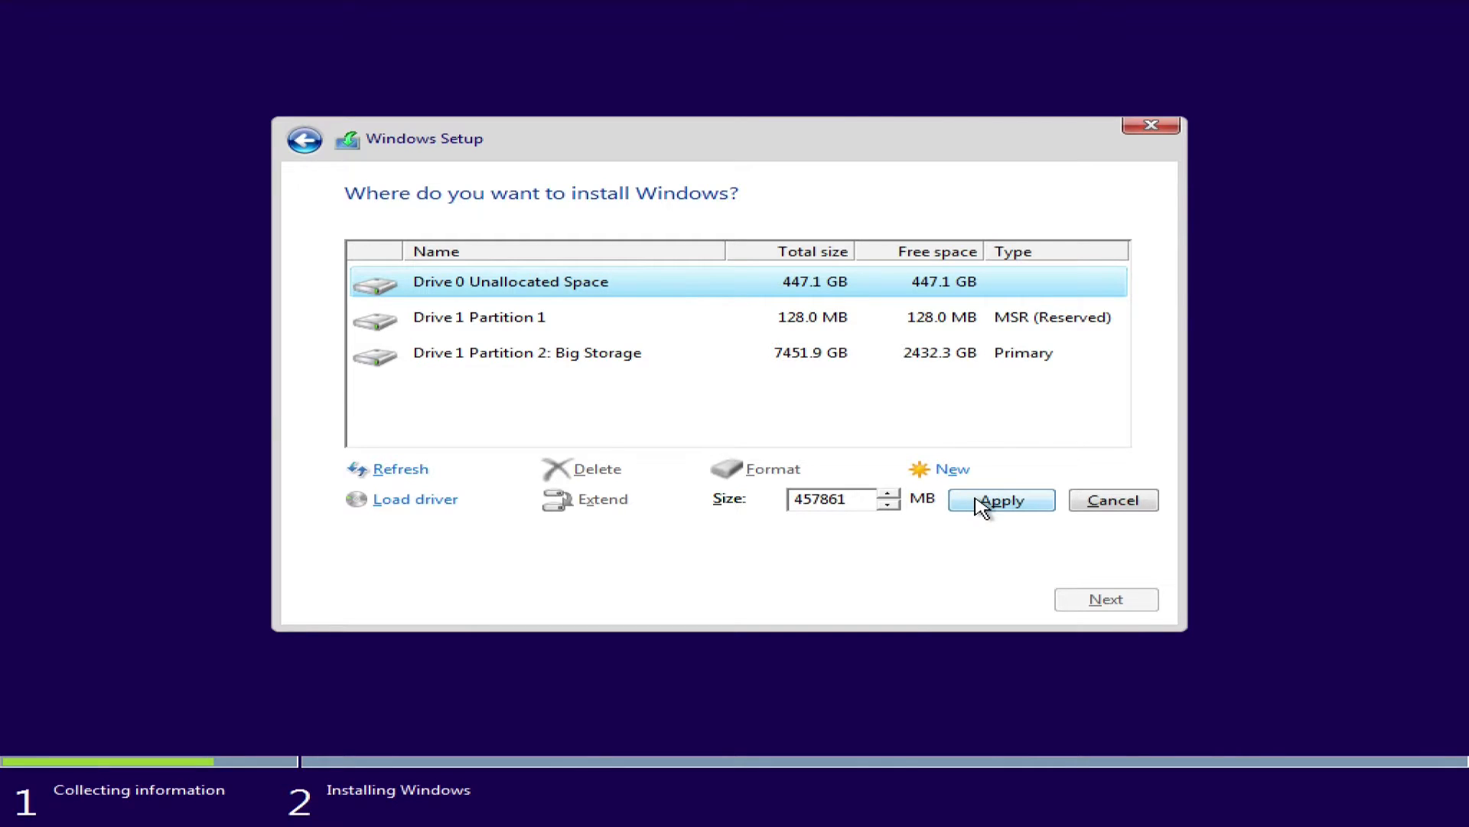
{"action": "left_click", "coordinate": [985, 501]}
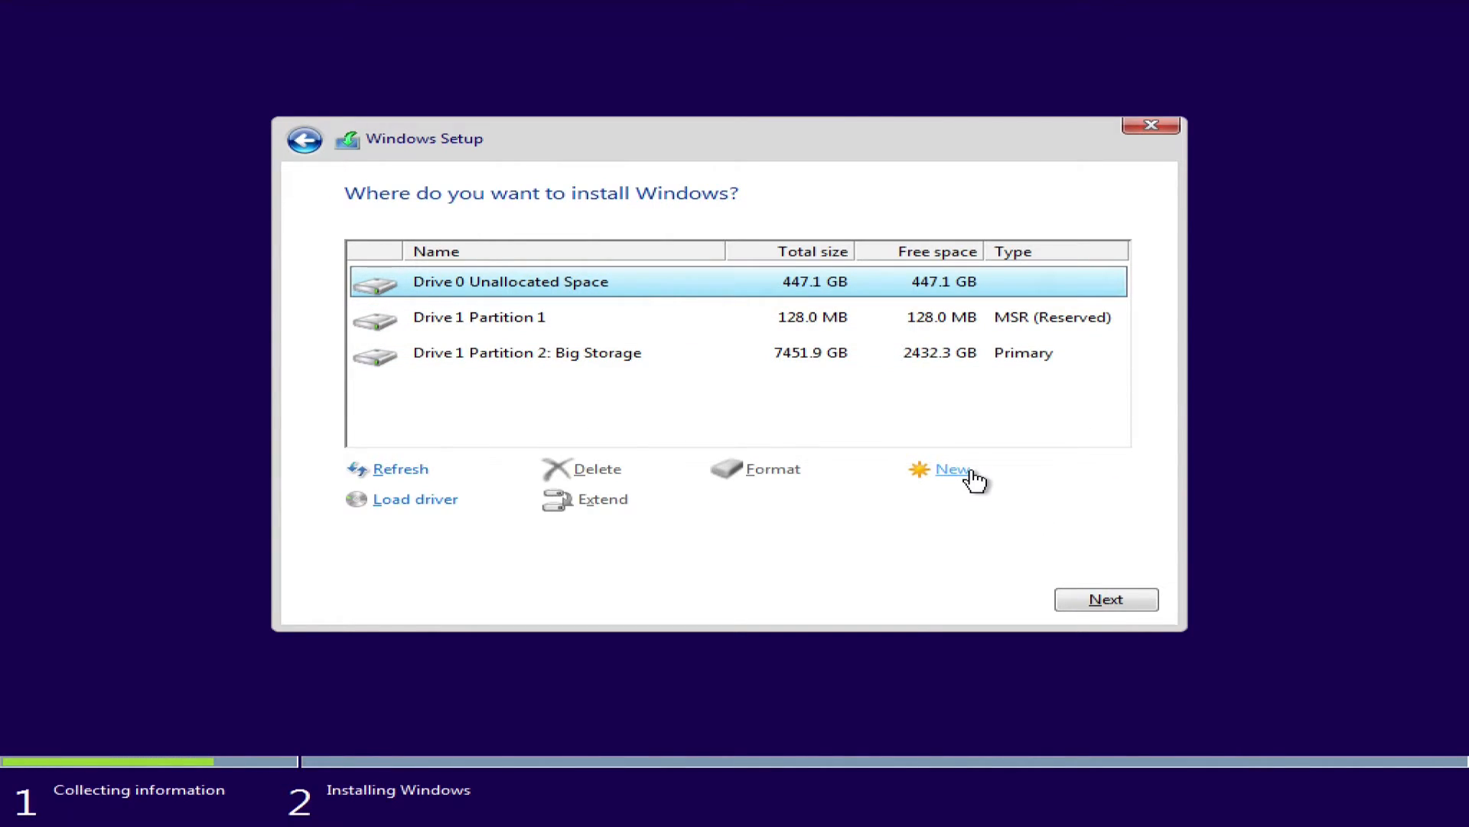
{"action": "left_click", "coordinate": [1120, 602]}
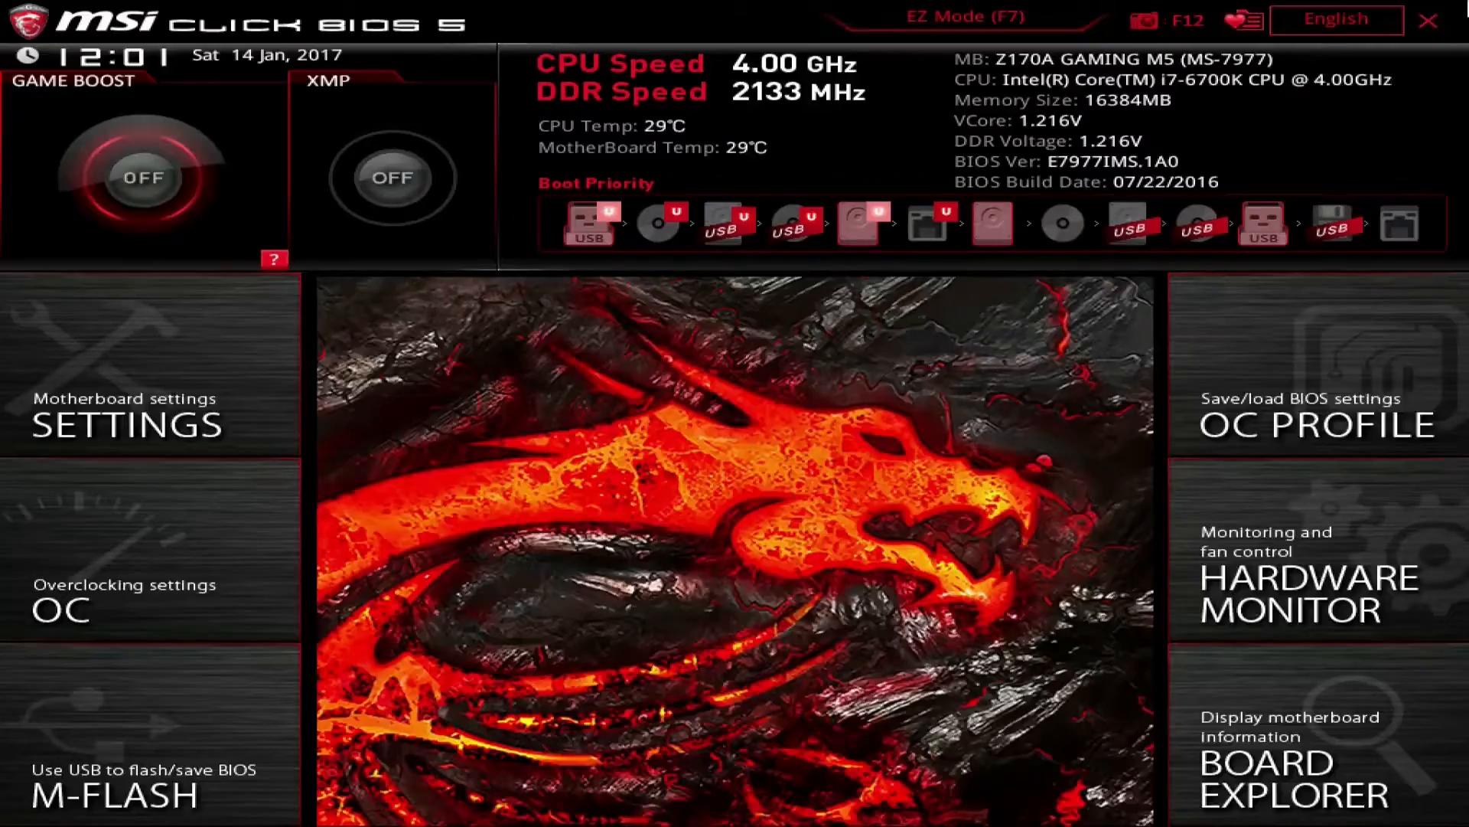
Under Settings > Boot, set Boot Option #1 to Hard Disk: Radeon R7.
{"action": "left_click", "coordinate": [127, 421]}
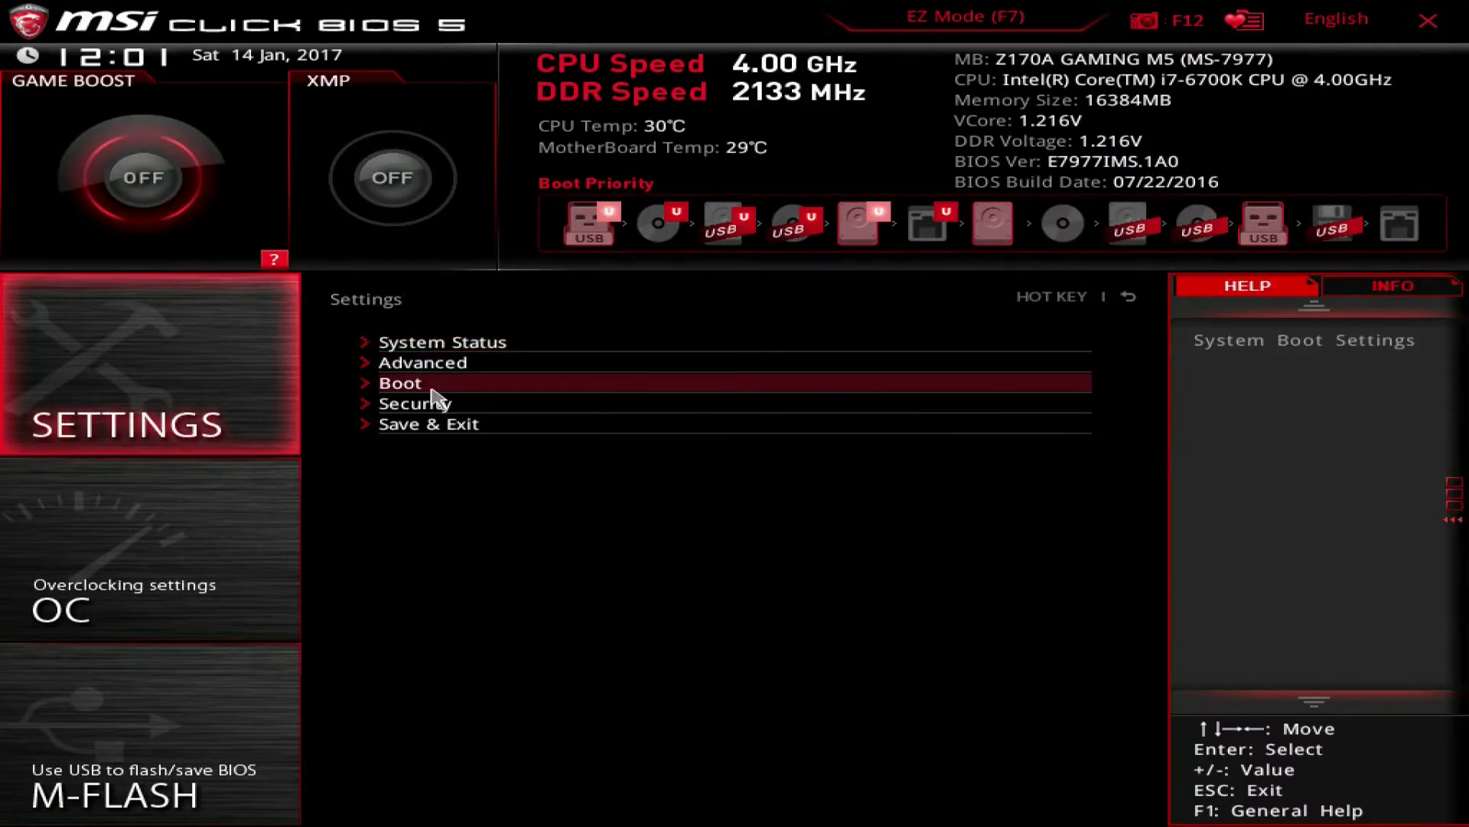
{"action": "left_click", "coordinate": [394, 380]}
{"action": "left_click", "coordinate": [817, 526]}
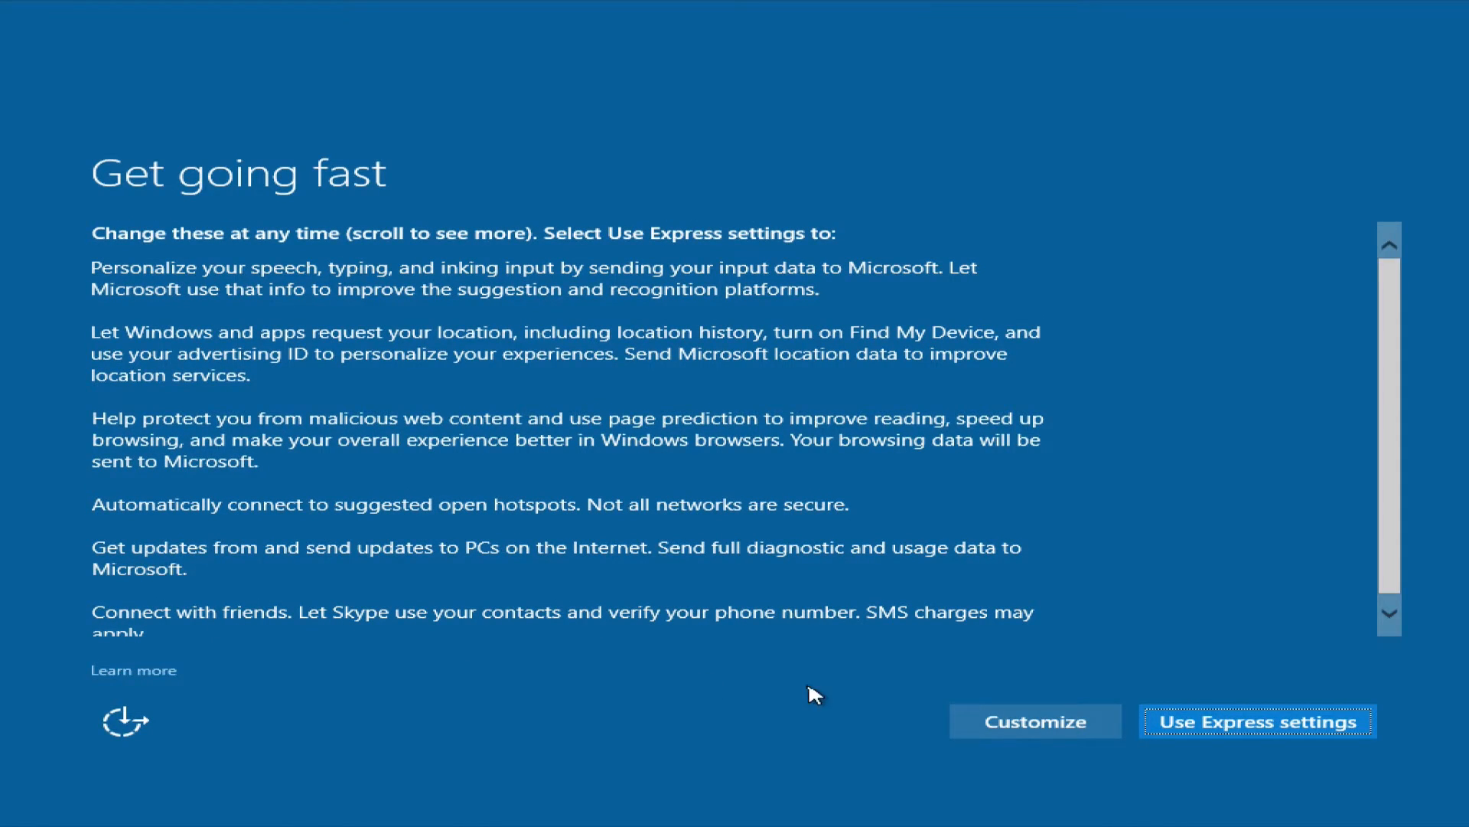
Choose Customize settings; switch off speech/inking, typing data, advertising ID, Skype; check Location.
{"action": "left_click", "coordinate": [1069, 725]}
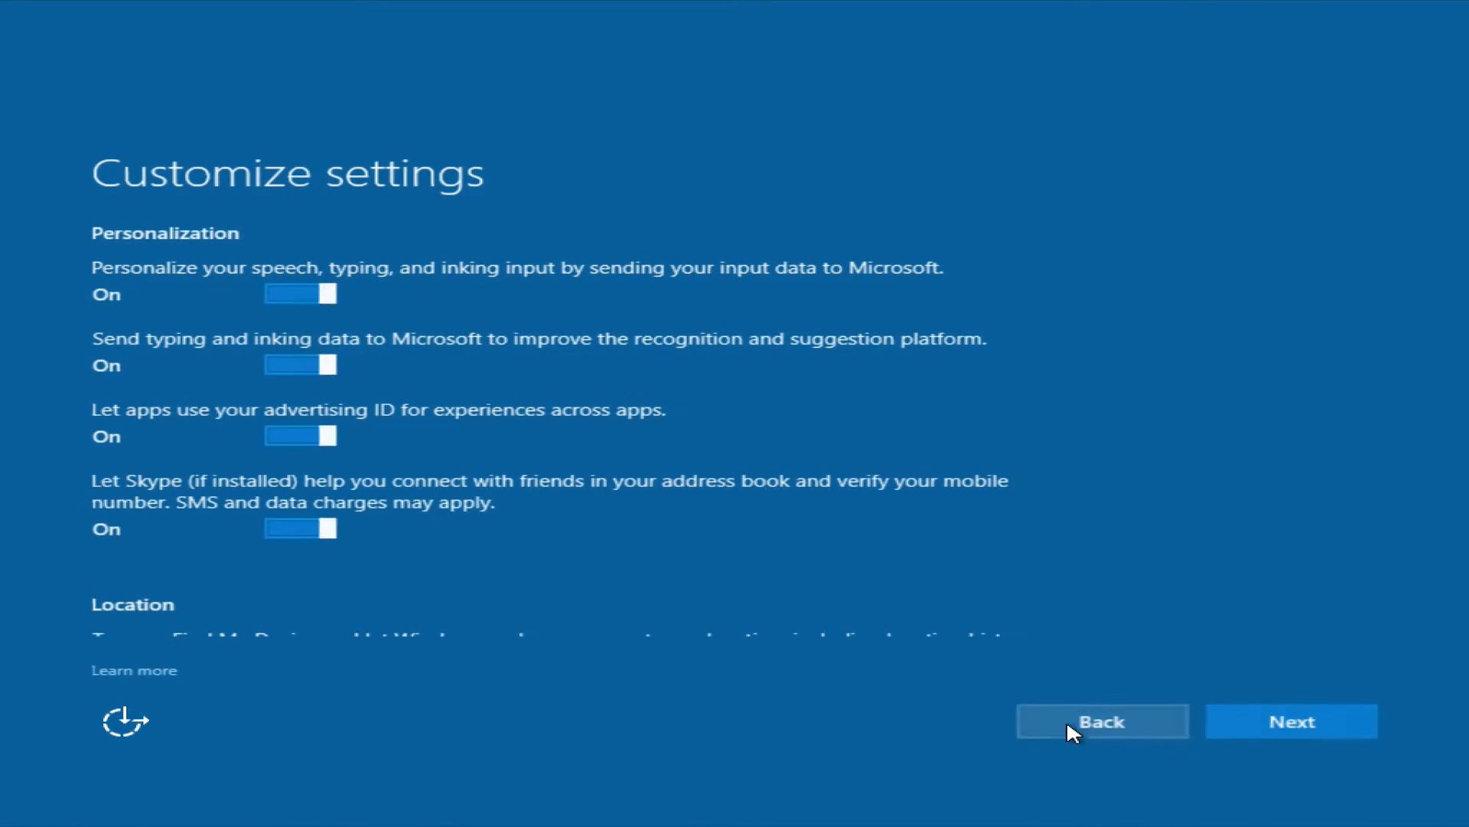
{"action": "left_click", "coordinate": [327, 295]}
{"action": "left_click", "coordinate": [325, 366]}
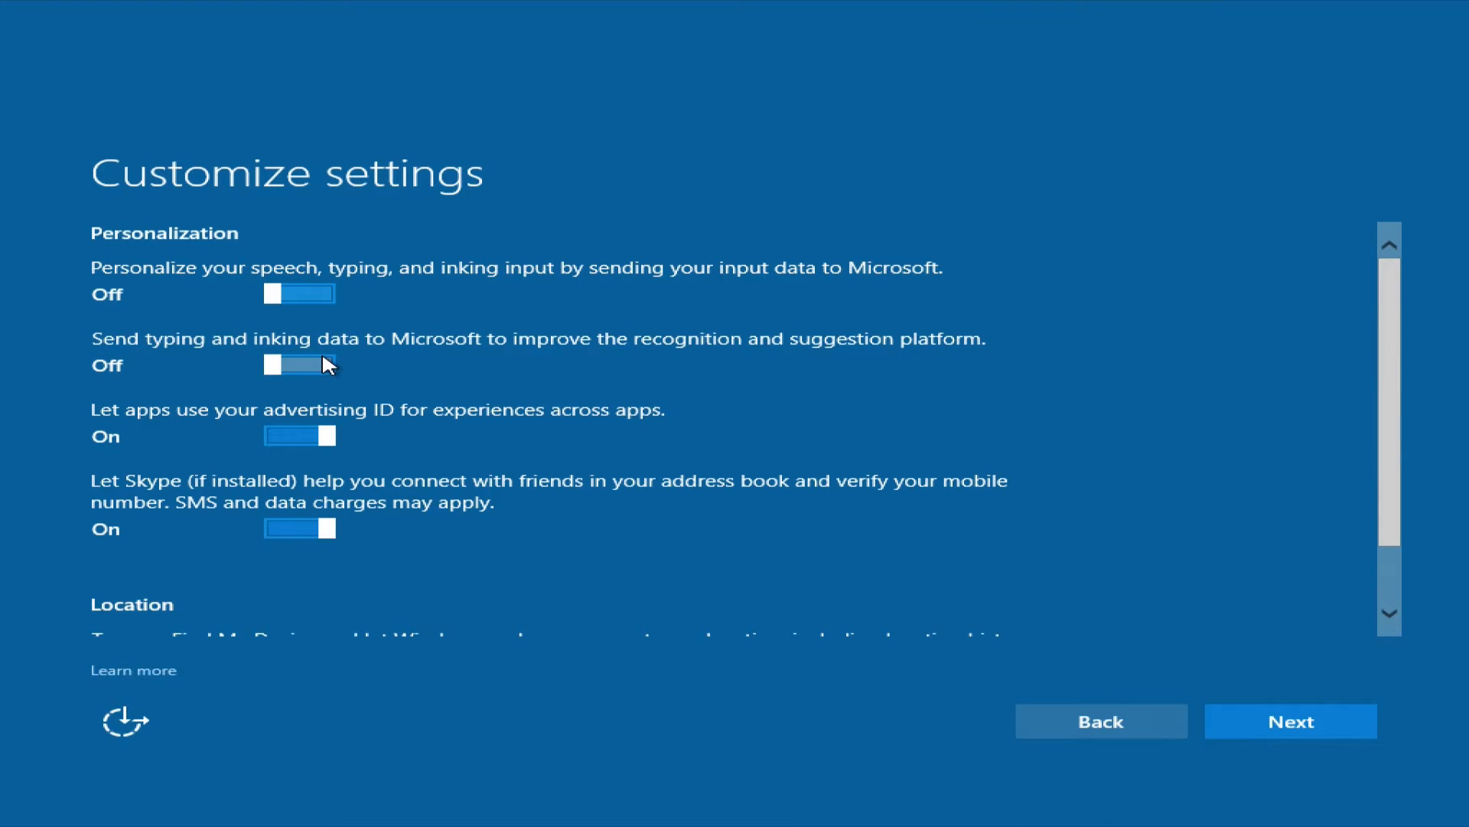
{"action": "left_click", "coordinate": [331, 438]}
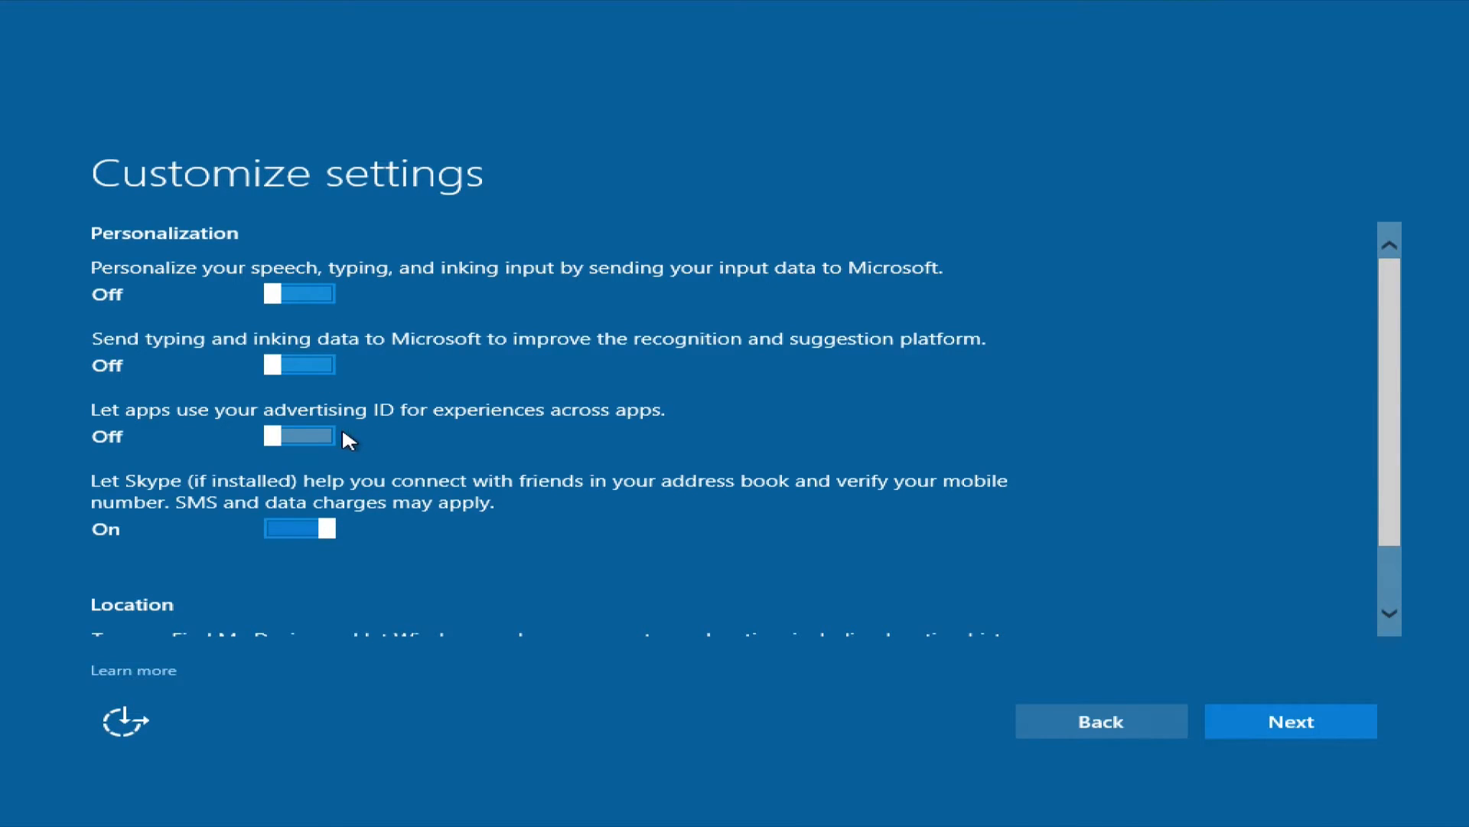
{"action": "left_click", "coordinate": [327, 528]}
{"action": "scroll", "coordinate": [650, 606], "scroll_direction": "down", "scroll_amount": 1}
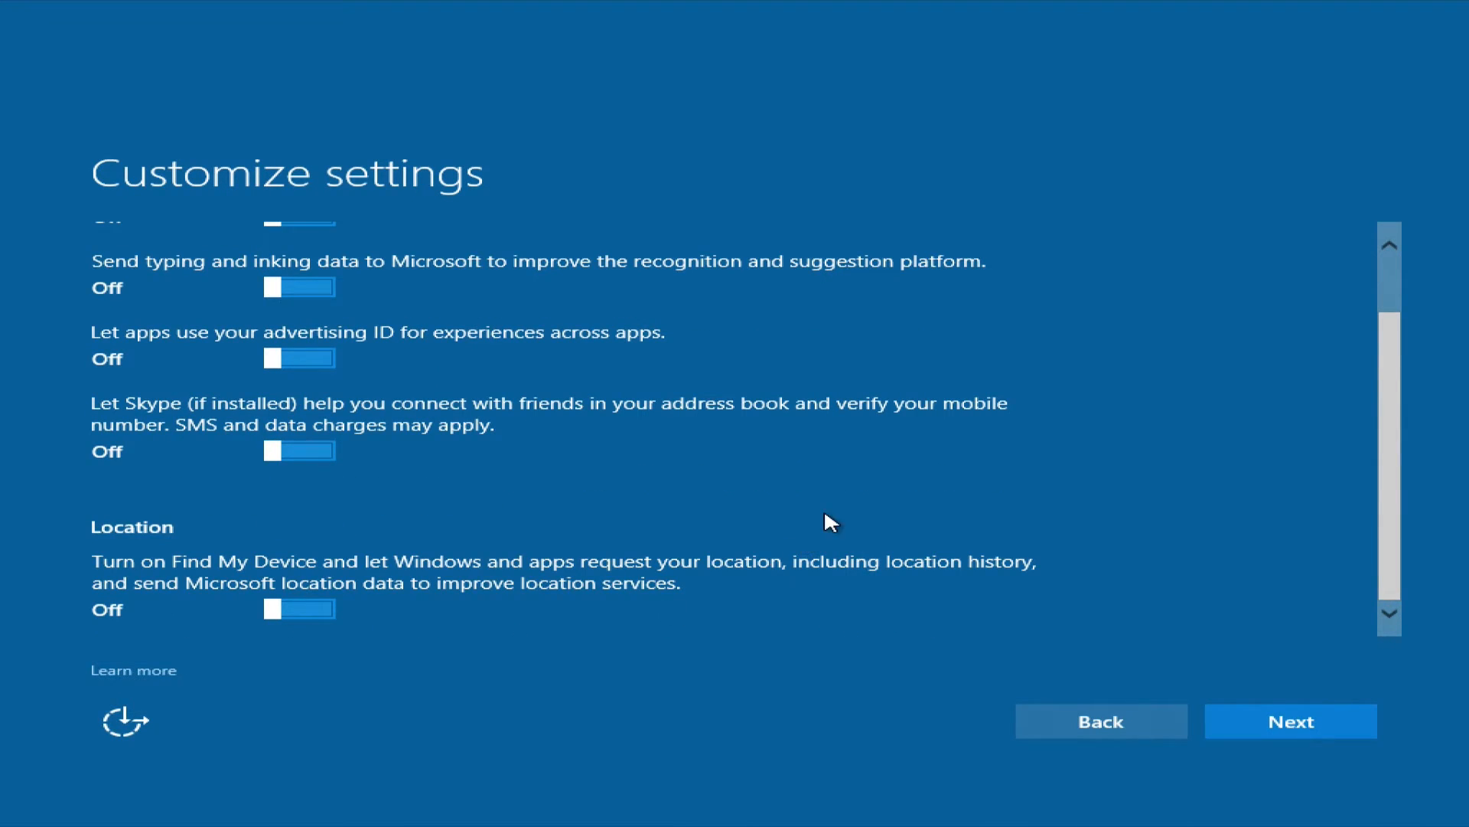
{"action": "scroll", "coordinate": [710, 581], "scroll_direction": "up", "scroll_amount": 1}
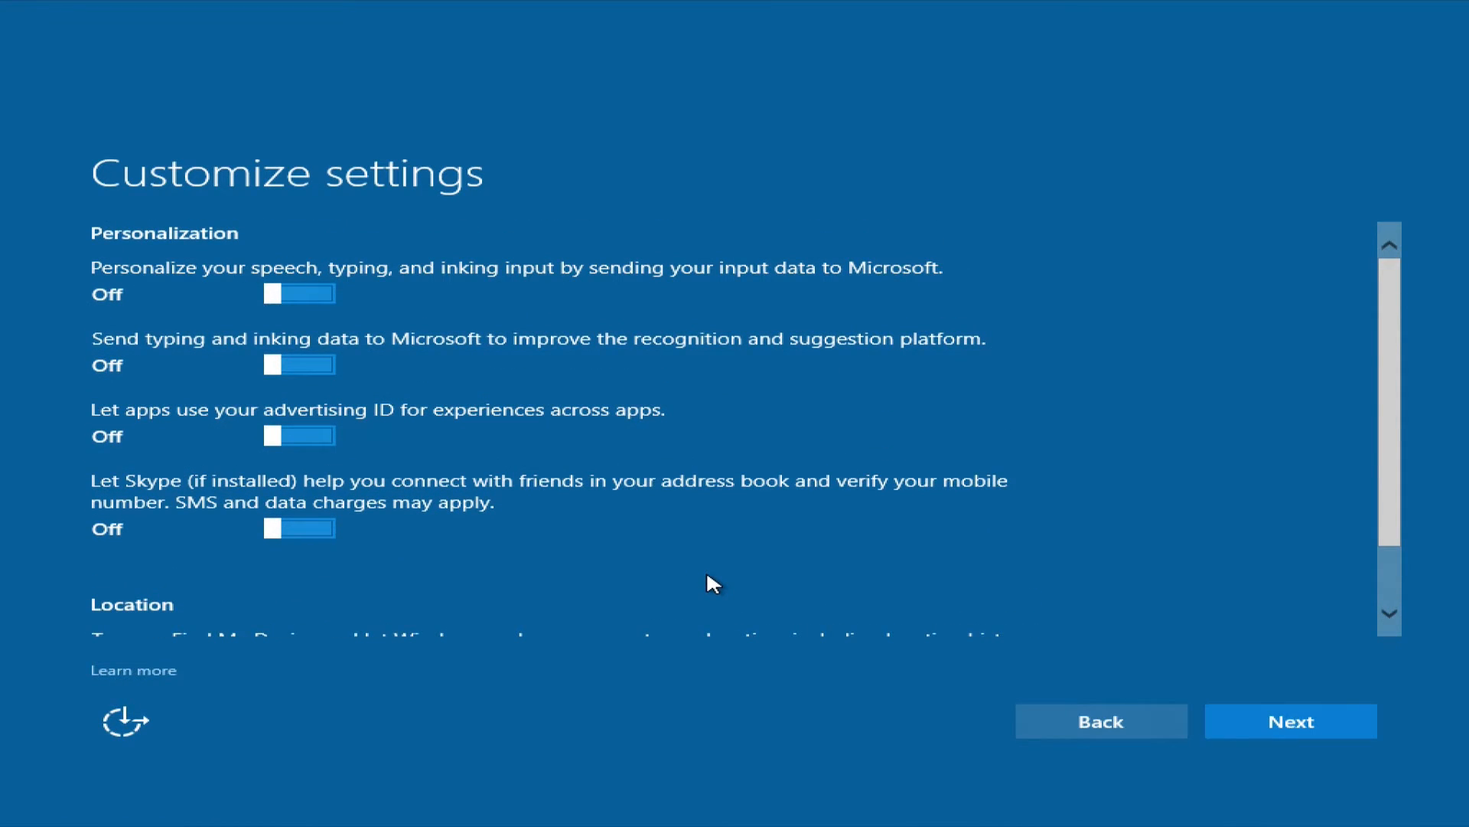
{"action": "scroll", "coordinate": [726, 583], "scroll_direction": "down", "scroll_amount": 1}
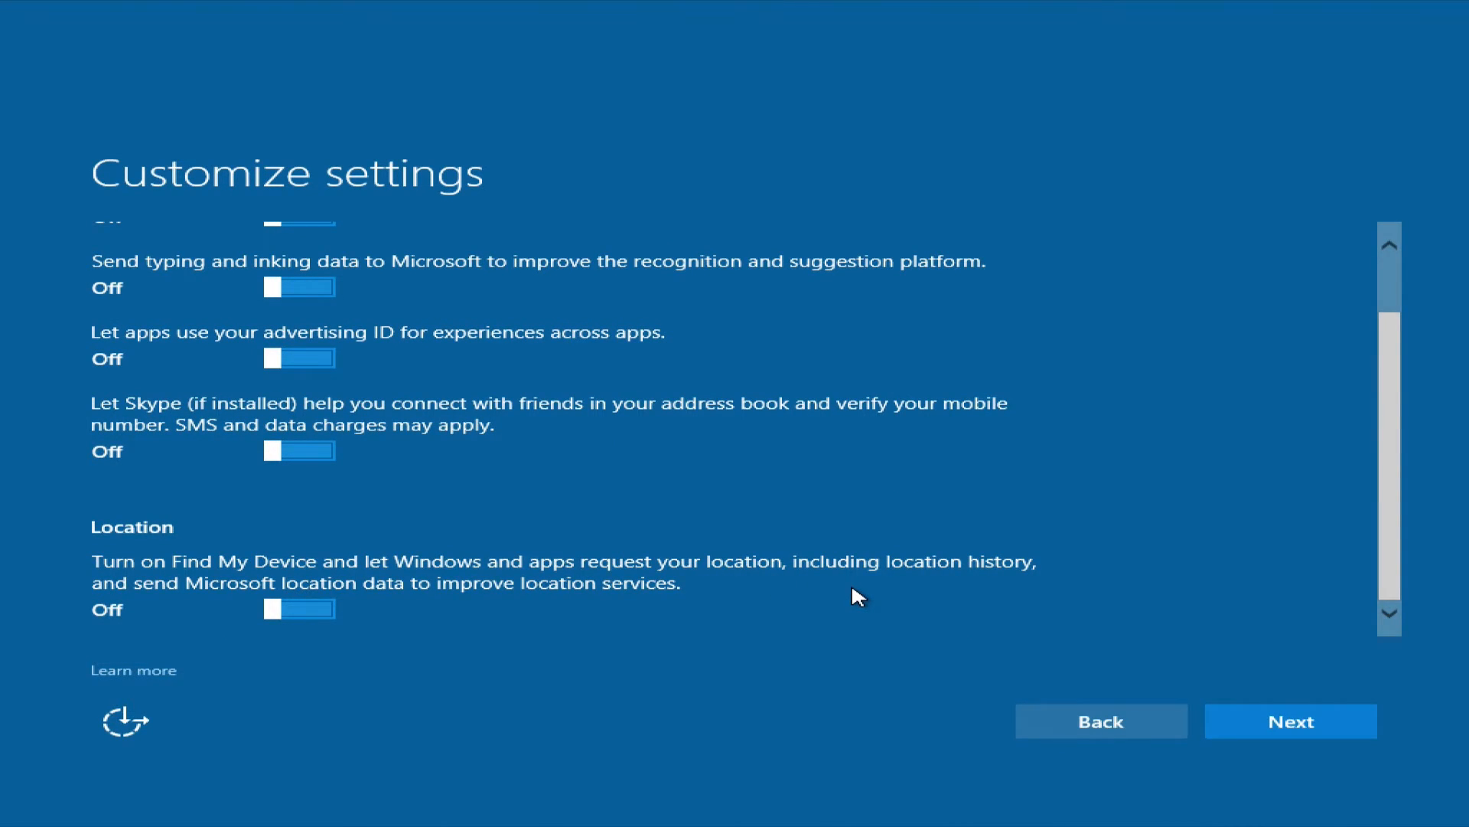
{"action": "scroll", "coordinate": [853, 588], "scroll_direction": "up", "scroll_amount": 1}
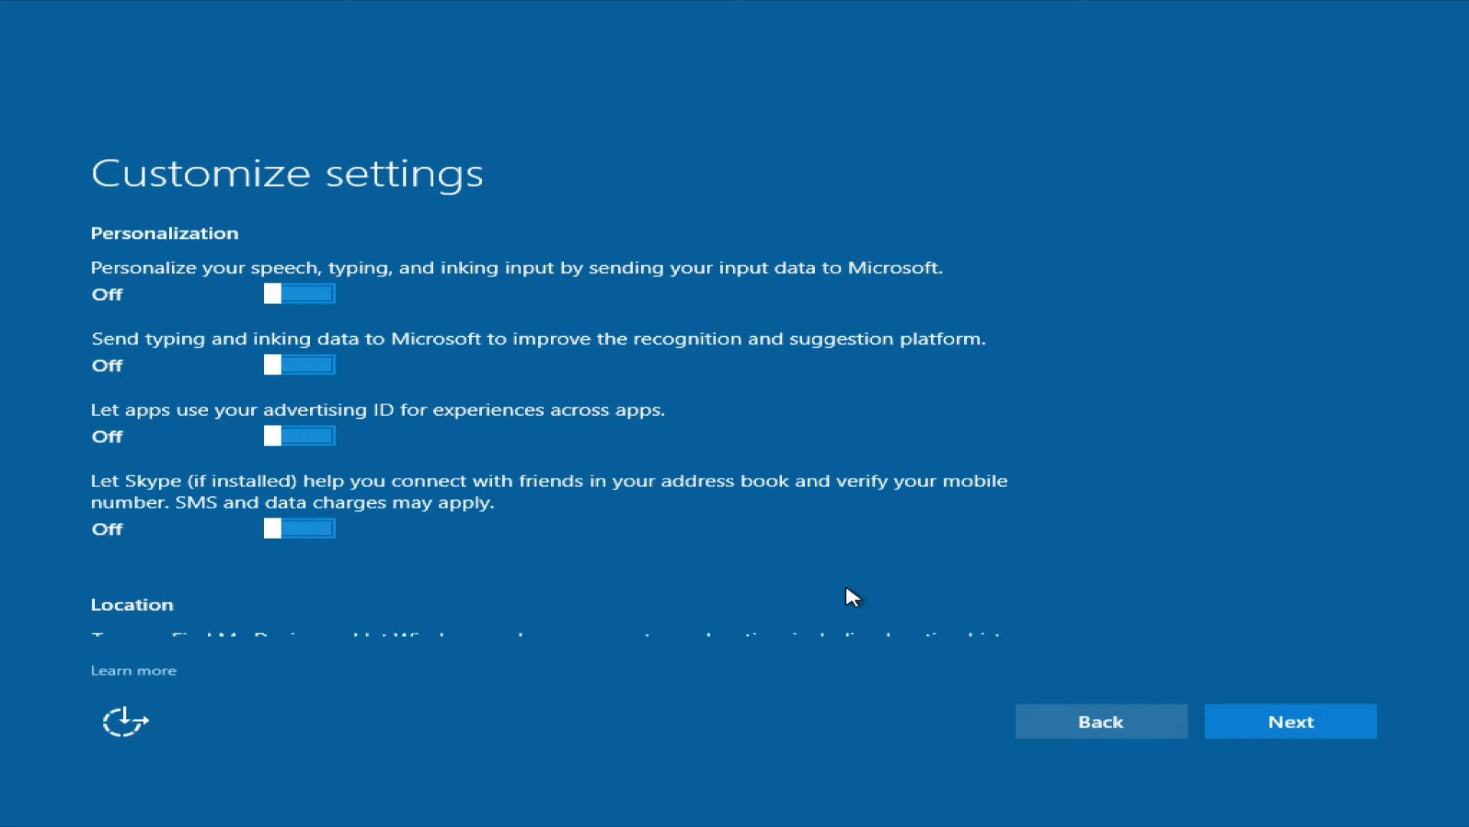
{"action": "scroll", "coordinate": [848, 590], "scroll_direction": "down", "scroll_amount": 2}
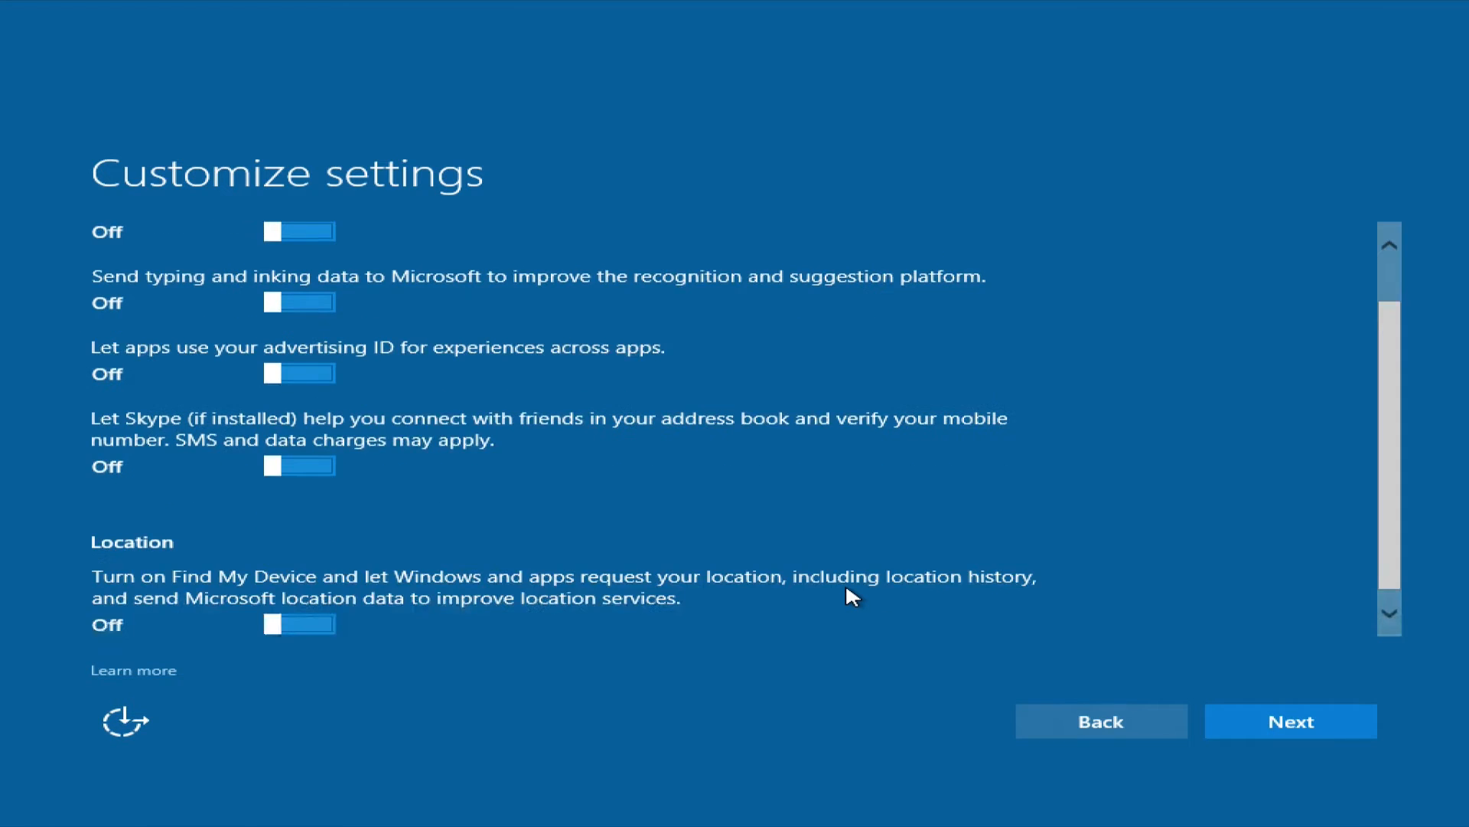
{"action": "scroll", "coordinate": [847, 589], "scroll_direction": "up", "scroll_amount": 2}
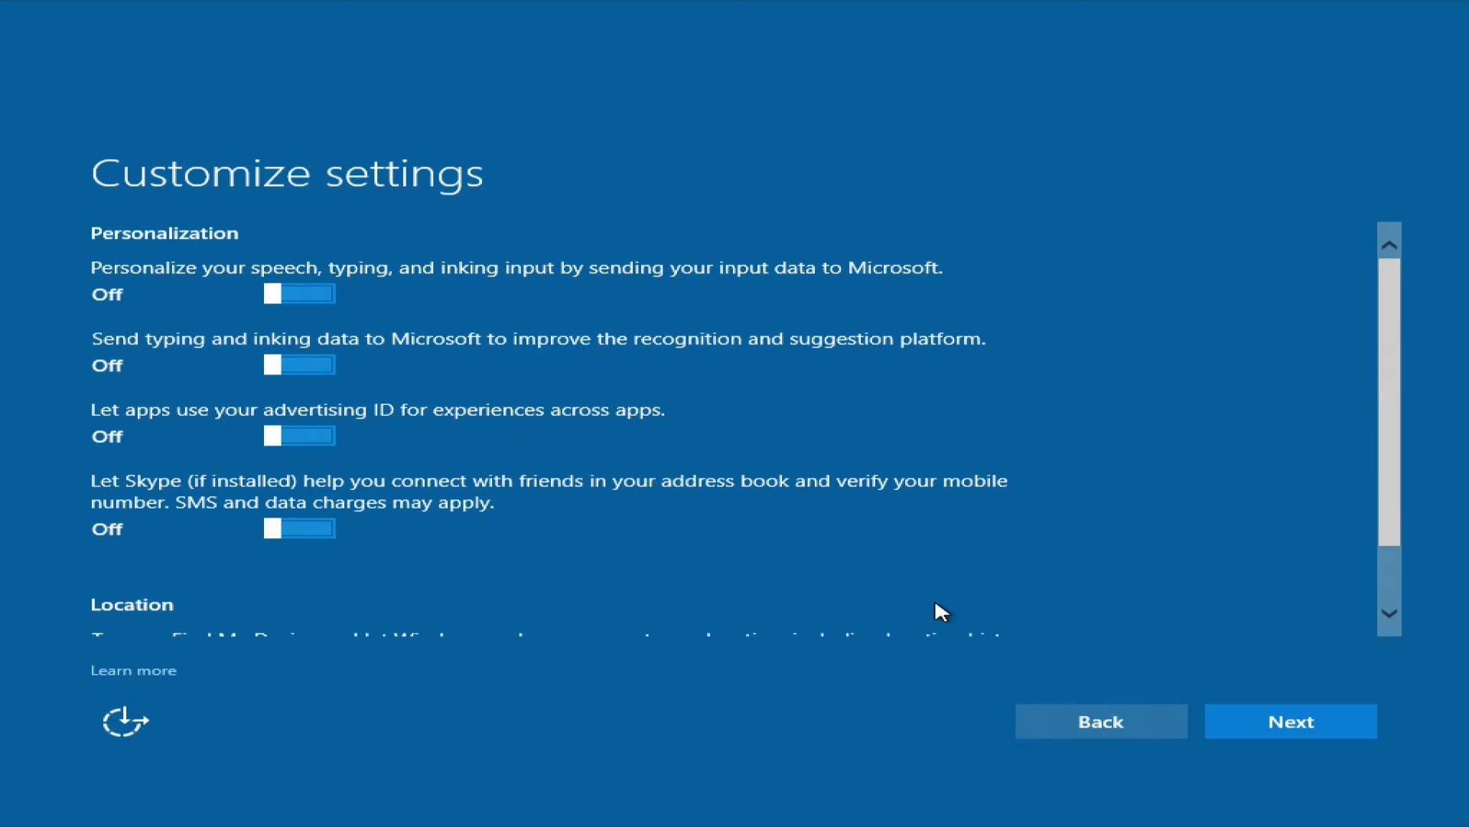
{"action": "scroll", "coordinate": [936, 603], "scroll_direction": "down", "scroll_amount": 2}
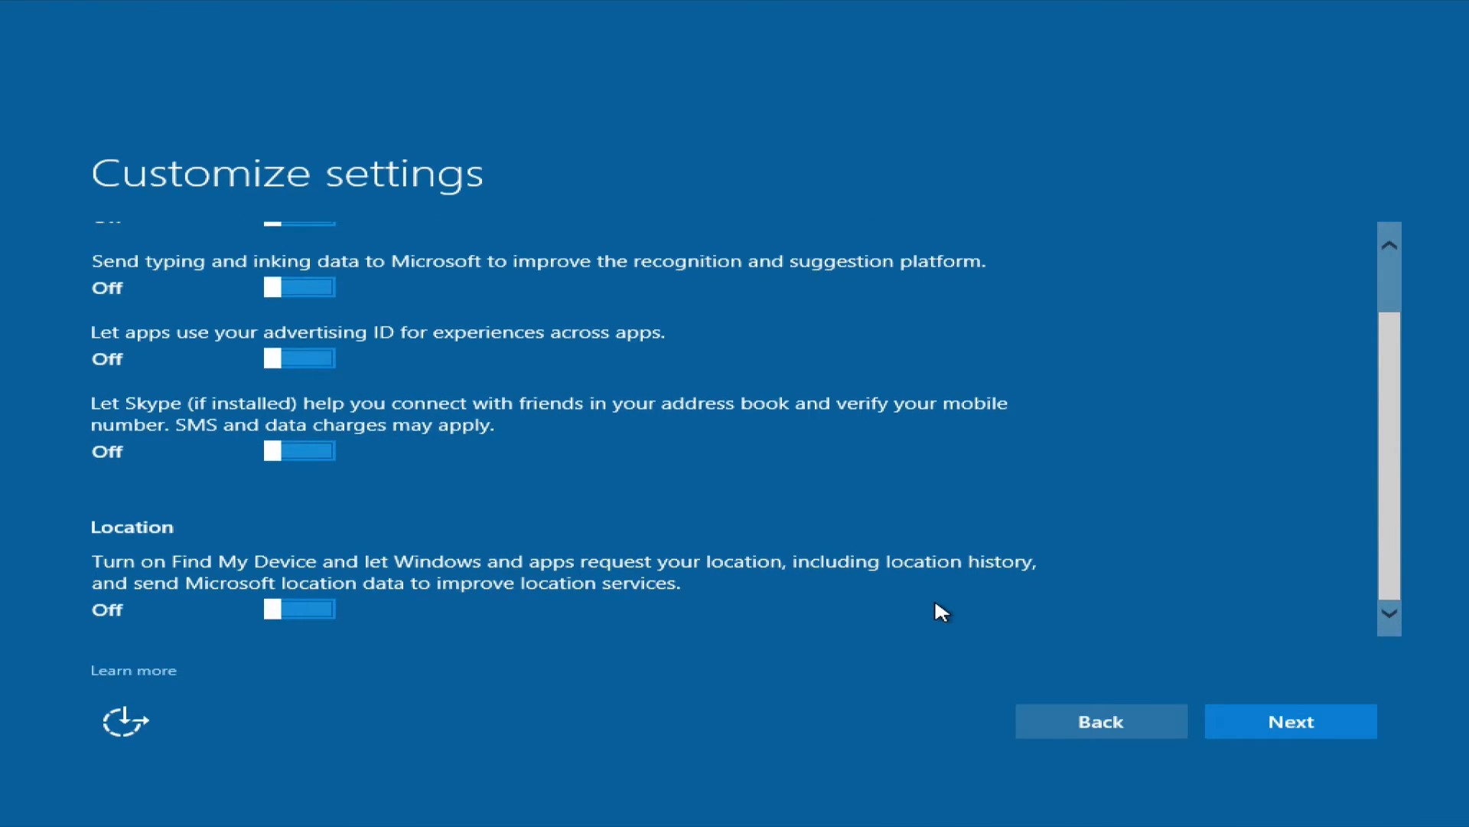
Turn off suggested open hotspots, paid-service hotspots and full diagnostic data.
{"action": "left_click", "coordinate": [1297, 720]}
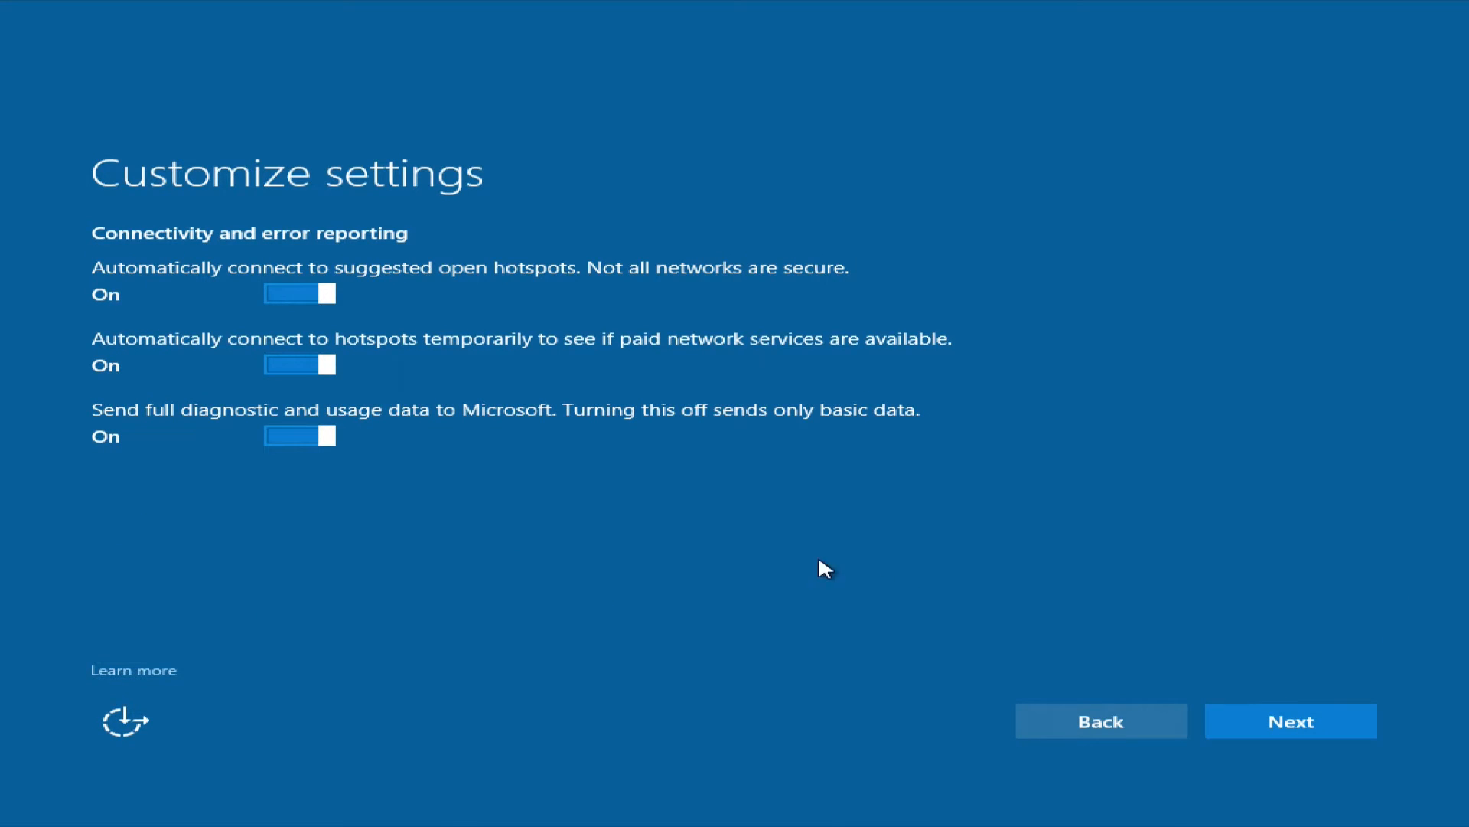
{"action": "left_click", "coordinate": [297, 294]}
{"action": "left_click", "coordinate": [315, 365]}
{"action": "left_click", "coordinate": [319, 434]}
Turn off SmartScreen, browser page prediction and sharing updates with other PCs.
{"action": "left_click", "coordinate": [1288, 721]}
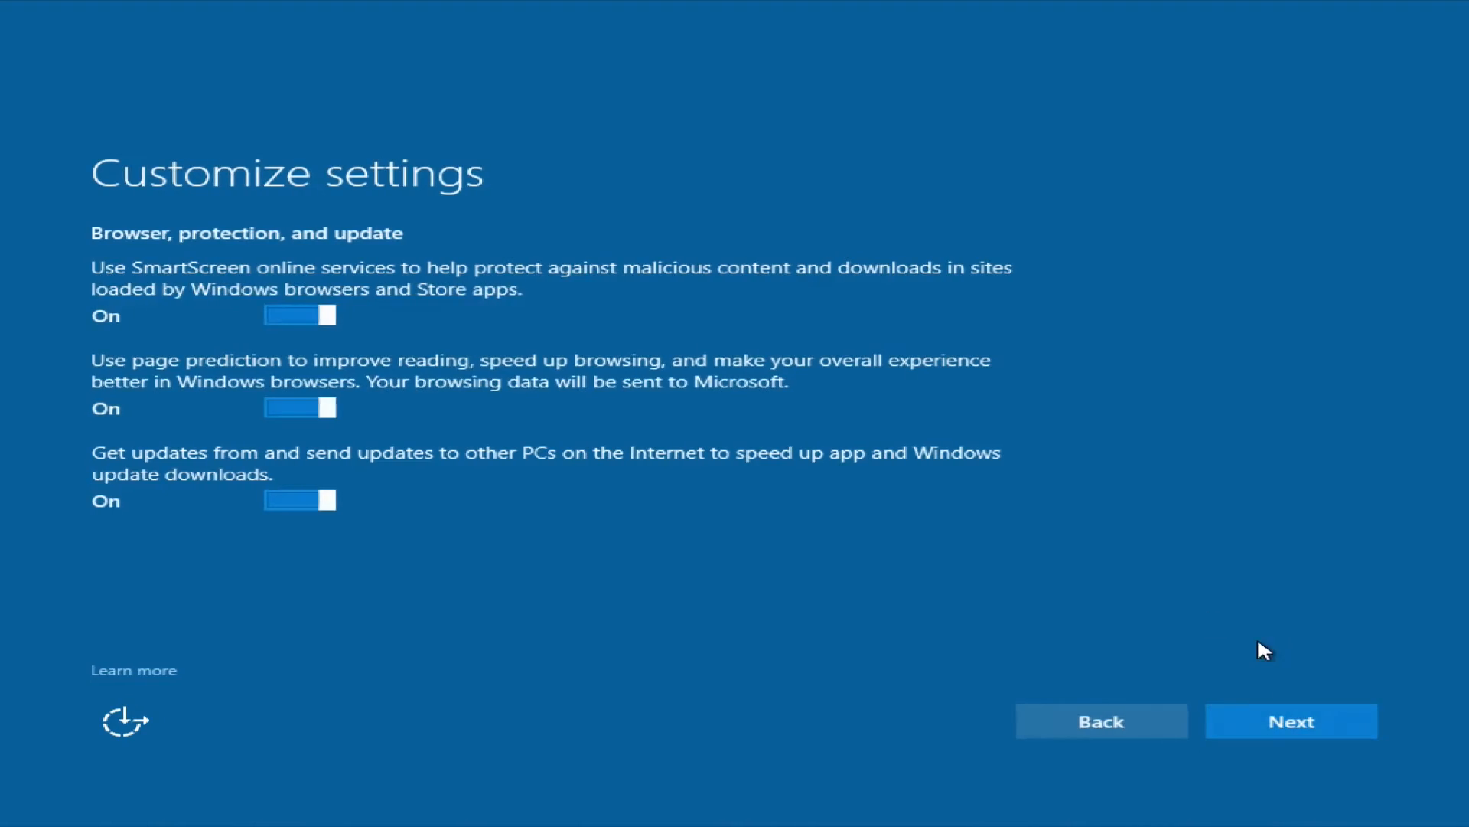
{"action": "left_click", "coordinate": [310, 321]}
{"action": "left_click", "coordinate": [311, 407]}
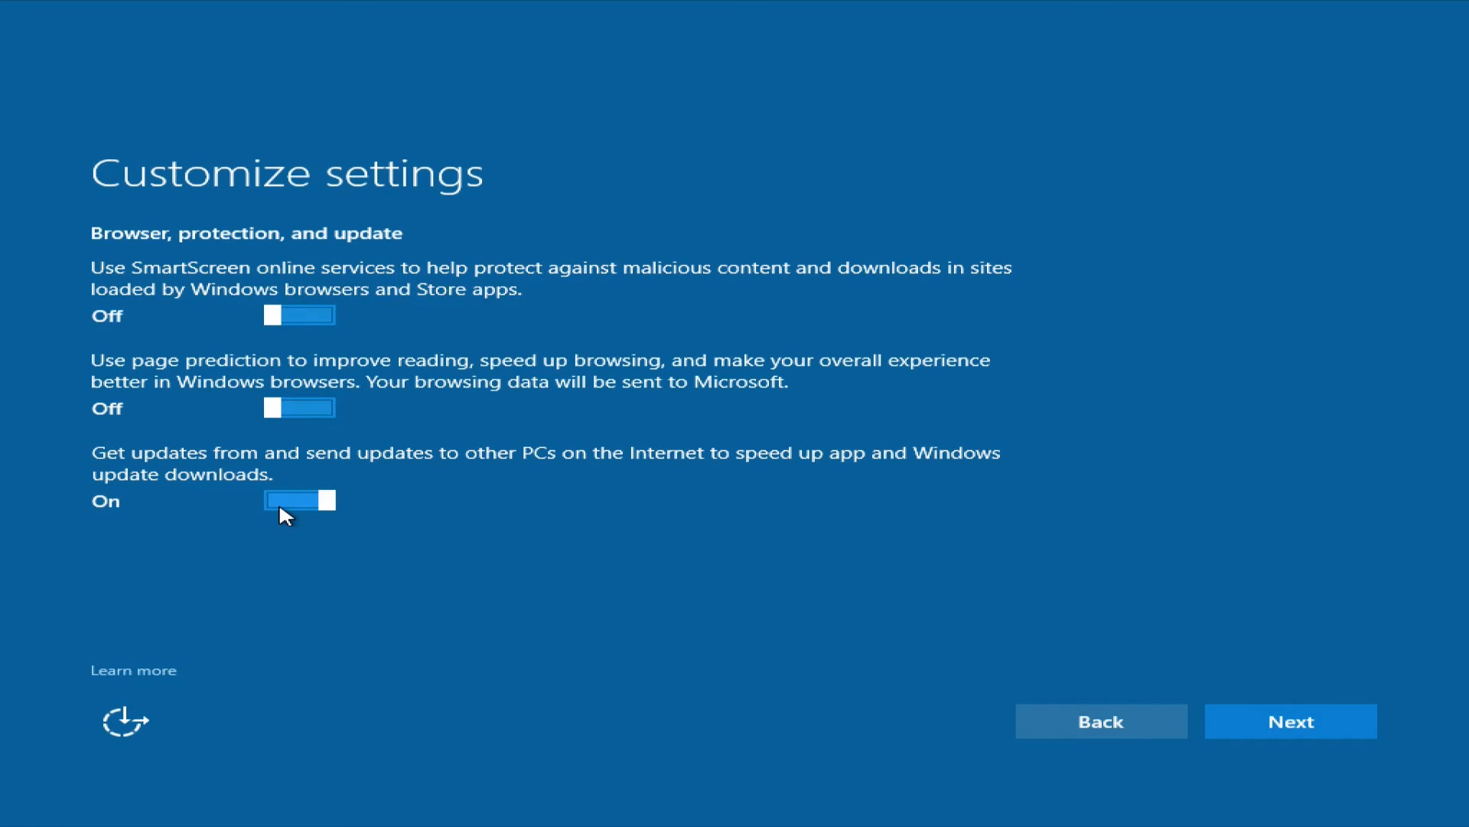
{"action": "left_click", "coordinate": [278, 502]}
Create the local account by entering a user name, the account password and a hint.
{"action": "left_click", "coordinate": [1332, 720]}
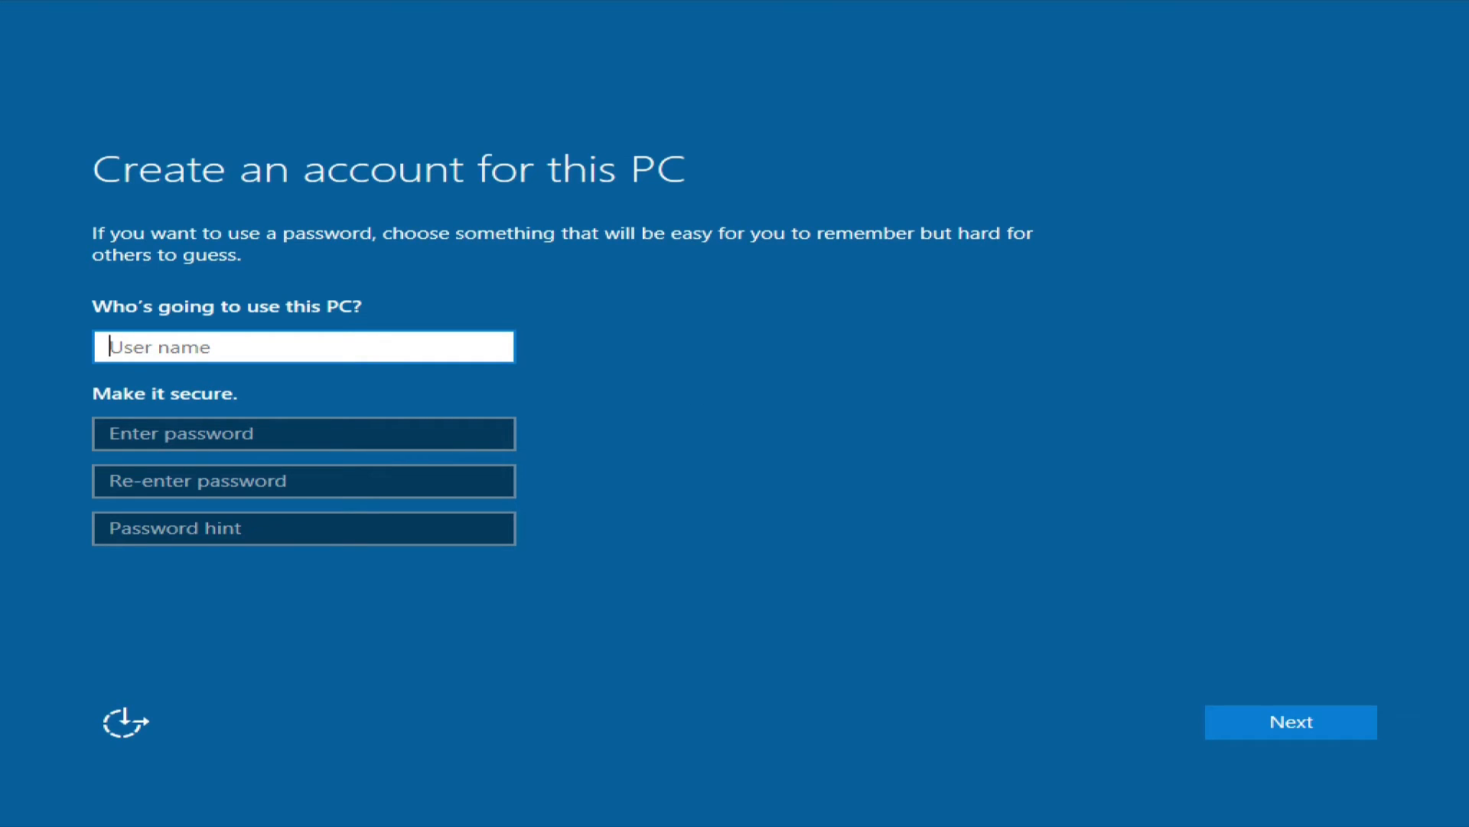
{"action": "type", "text": "Justin"}
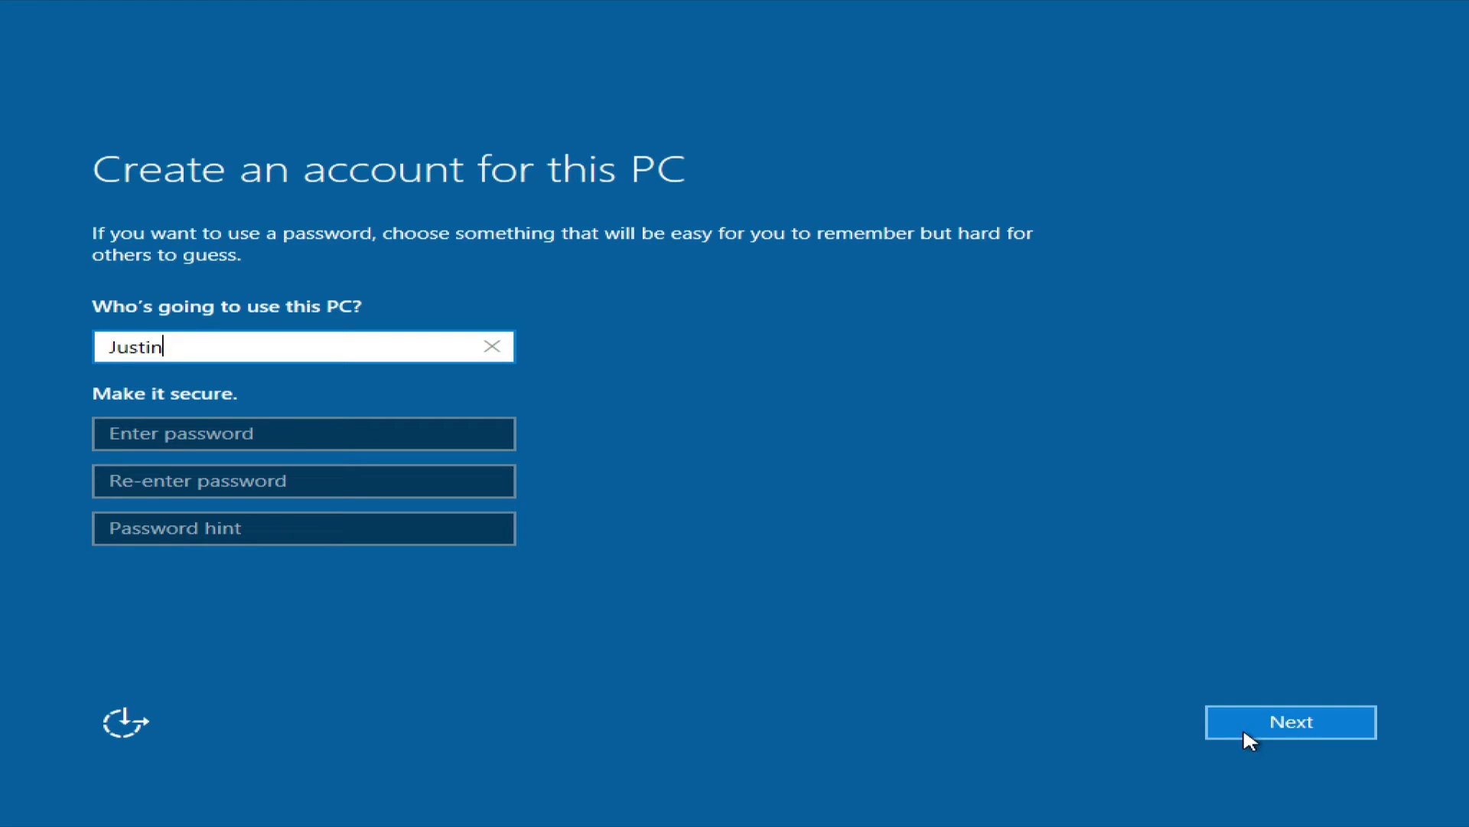
{"action": "left_click", "coordinate": [348, 433]}
{"action": "key", "text": "Tab"}
{"action": "key", "text": "Tab"}
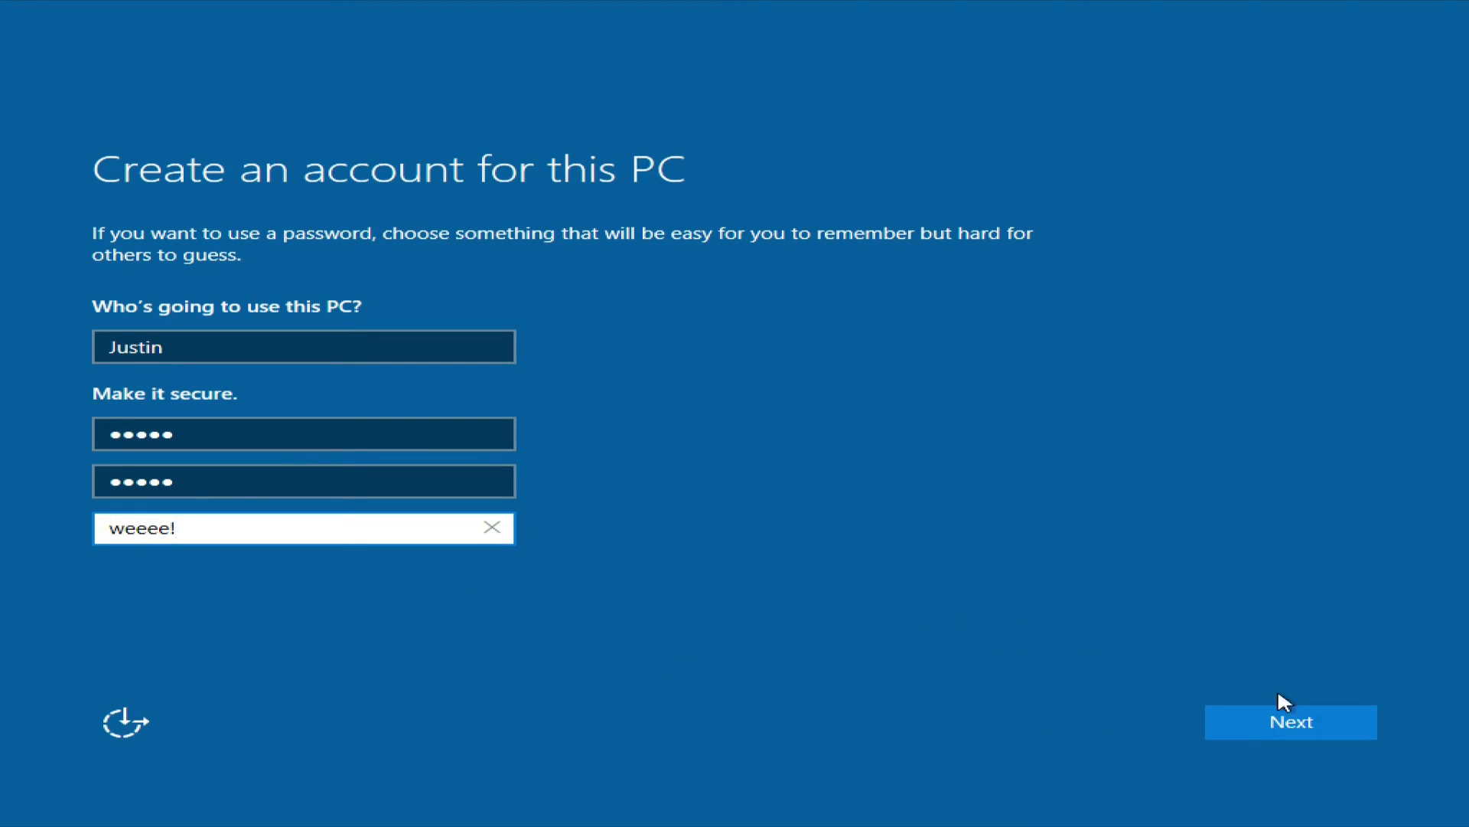
{"action": "left_click", "coordinate": [1287, 715]}
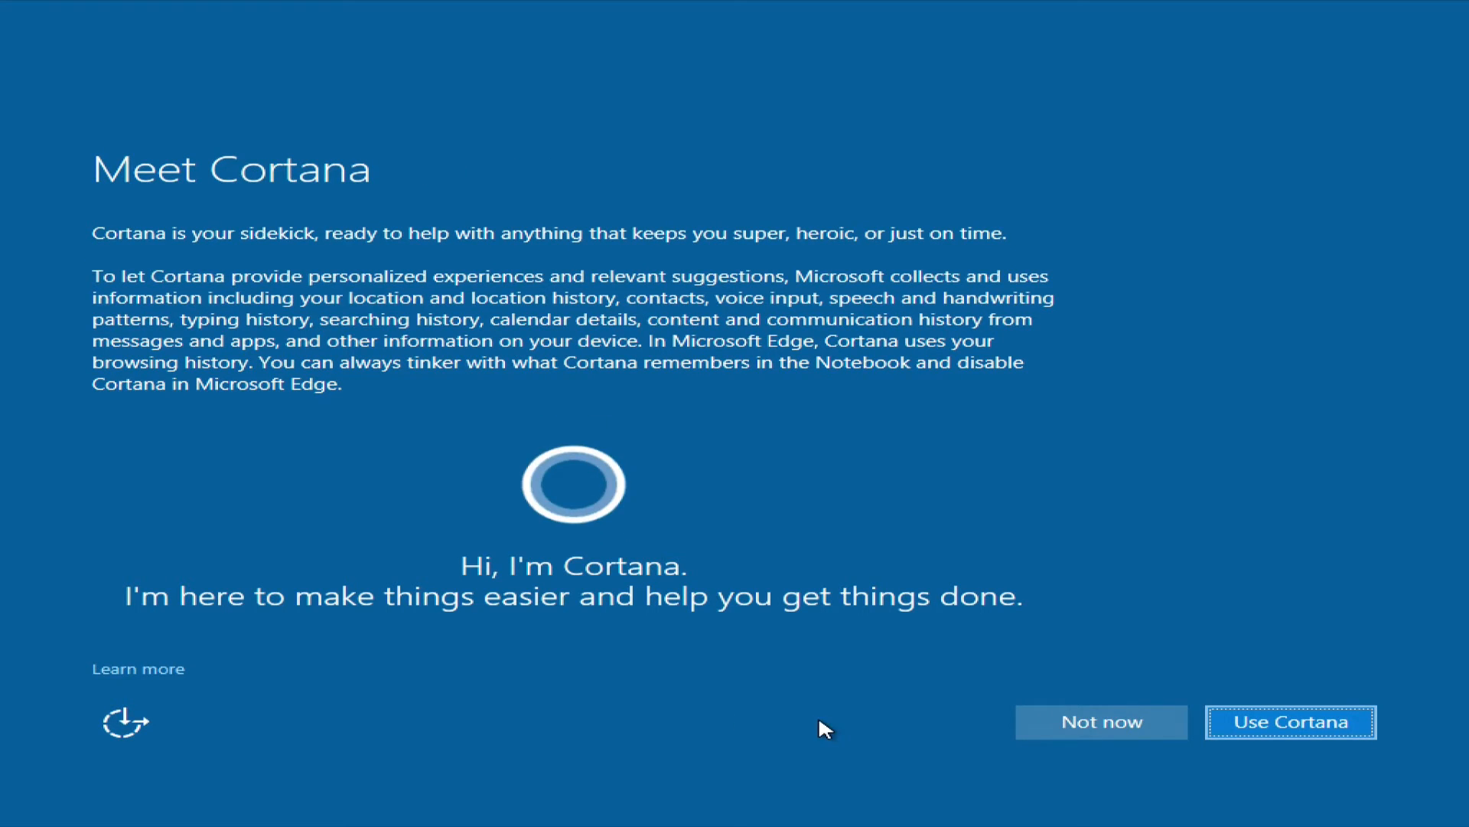
Decline Cortana with Not now so setup finishes at the desktop.
{"action": "left_click", "coordinate": [1074, 723]}
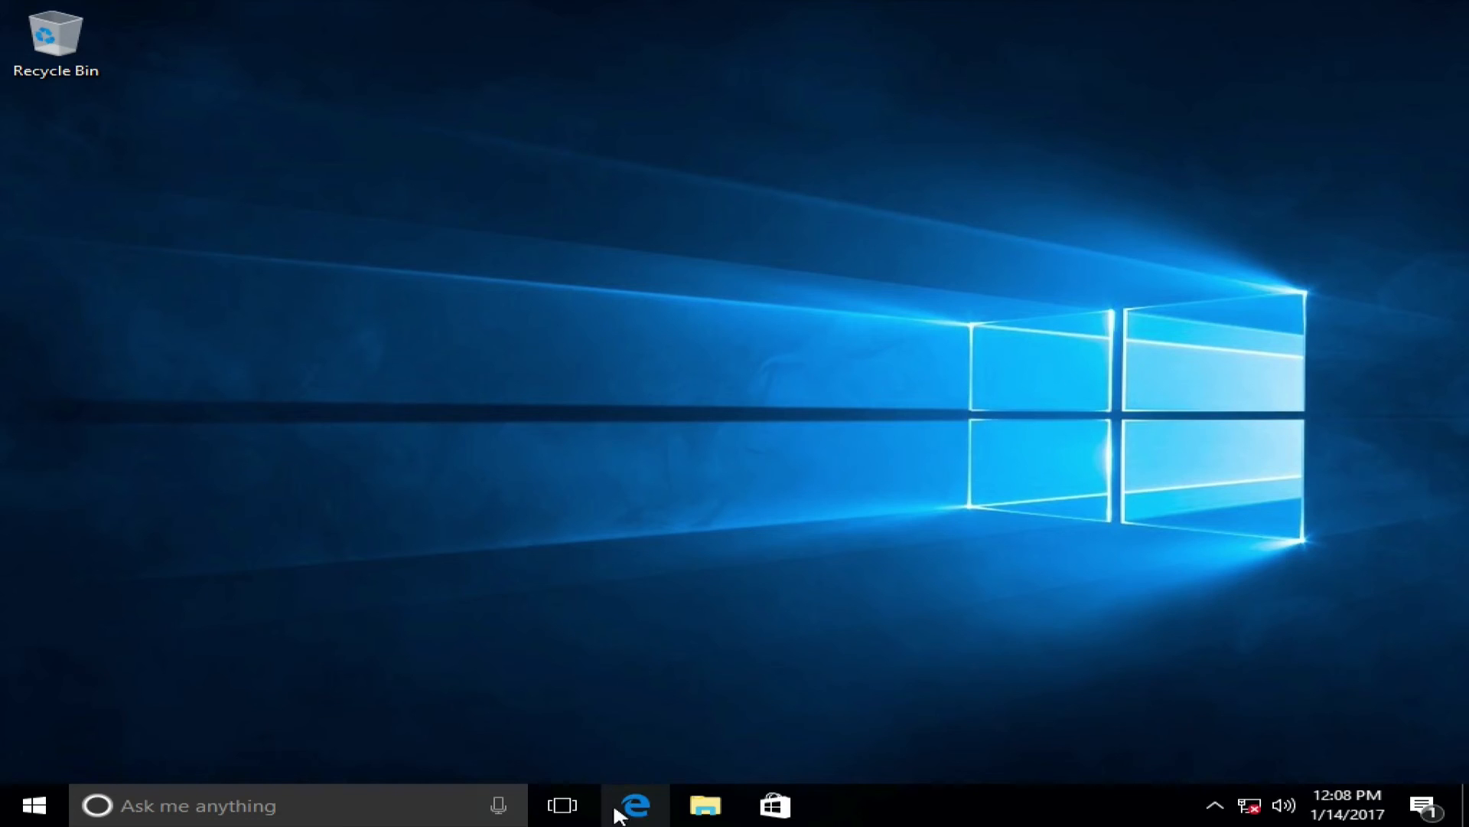
Unpin Edge, File Explorer and Store from the taskbar.
{"action": "right_click", "coordinate": [661, 796]}
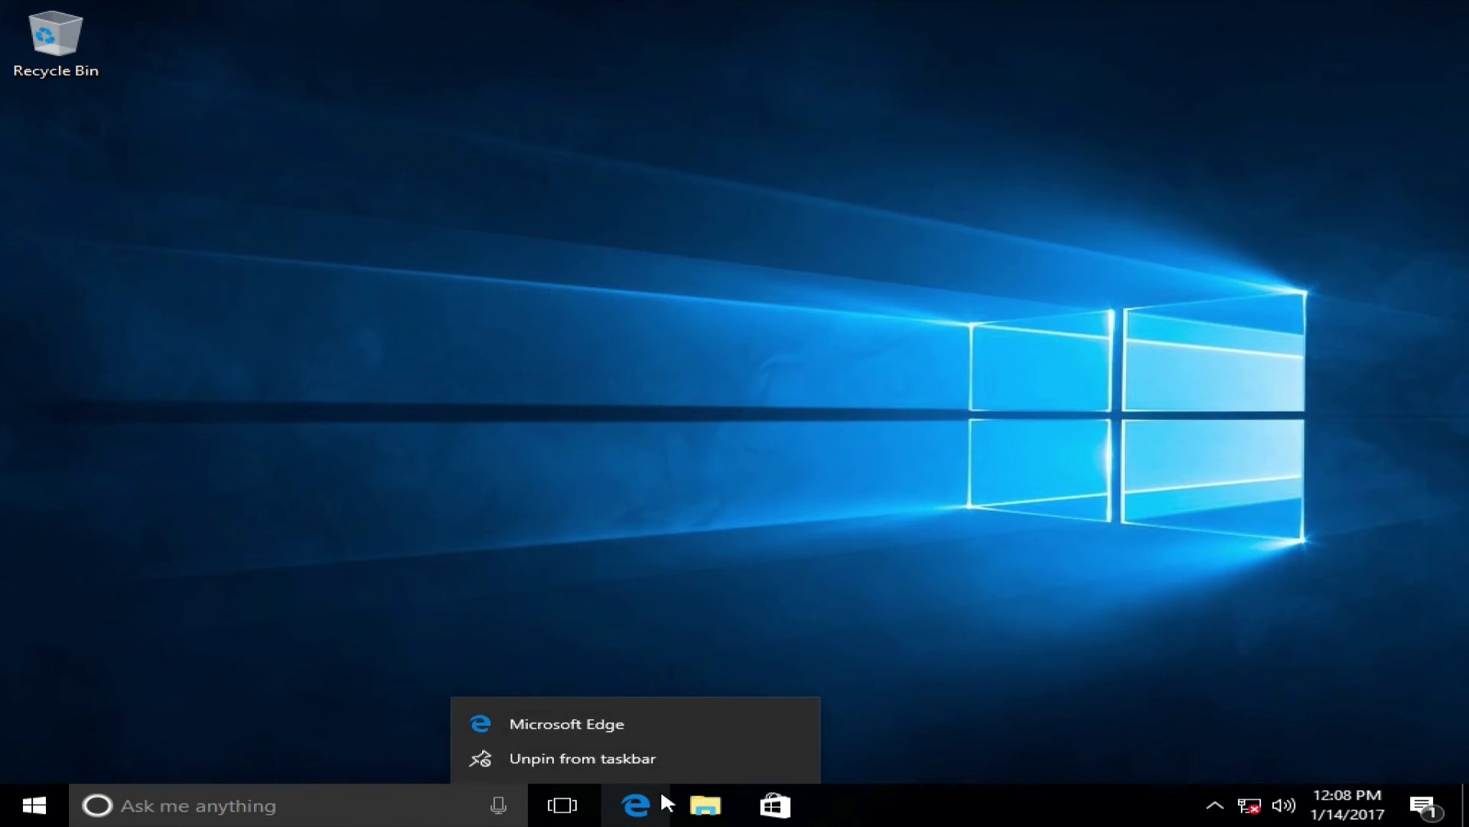
{"action": "left_click", "coordinate": [659, 760]}
{"action": "right_click", "coordinate": [646, 800]}
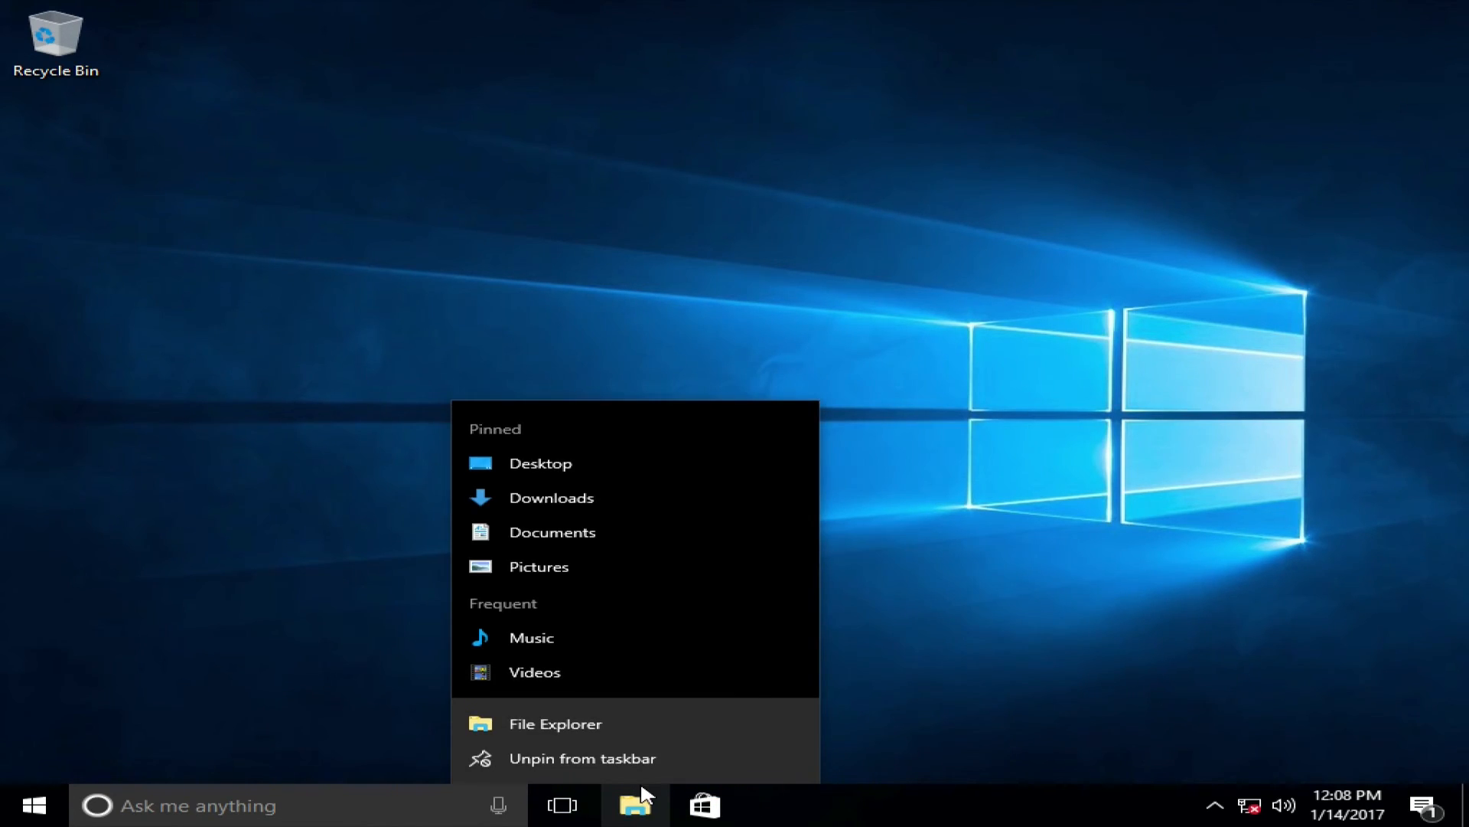
{"action": "left_click", "coordinate": [646, 758]}
{"action": "right_click", "coordinate": [660, 803]}
{"action": "left_click", "coordinate": [655, 765]}
Hide the Cortana search box and open Display settings from the desktop.
{"action": "right_click", "coordinate": [368, 815]}
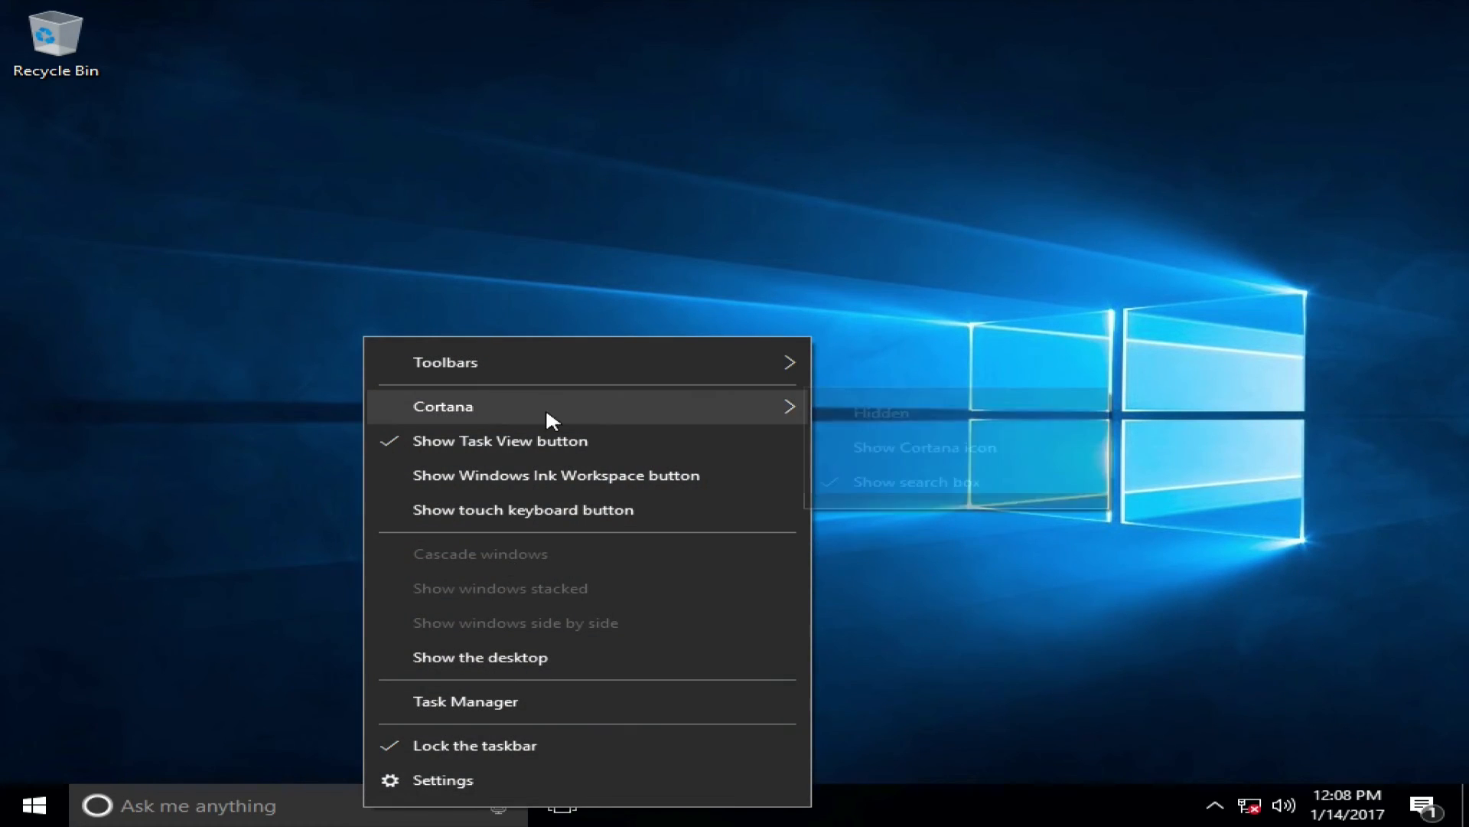
{"action": "mouse_move", "coordinate": [631, 407]}
{"action": "left_click", "coordinate": [907, 406]}
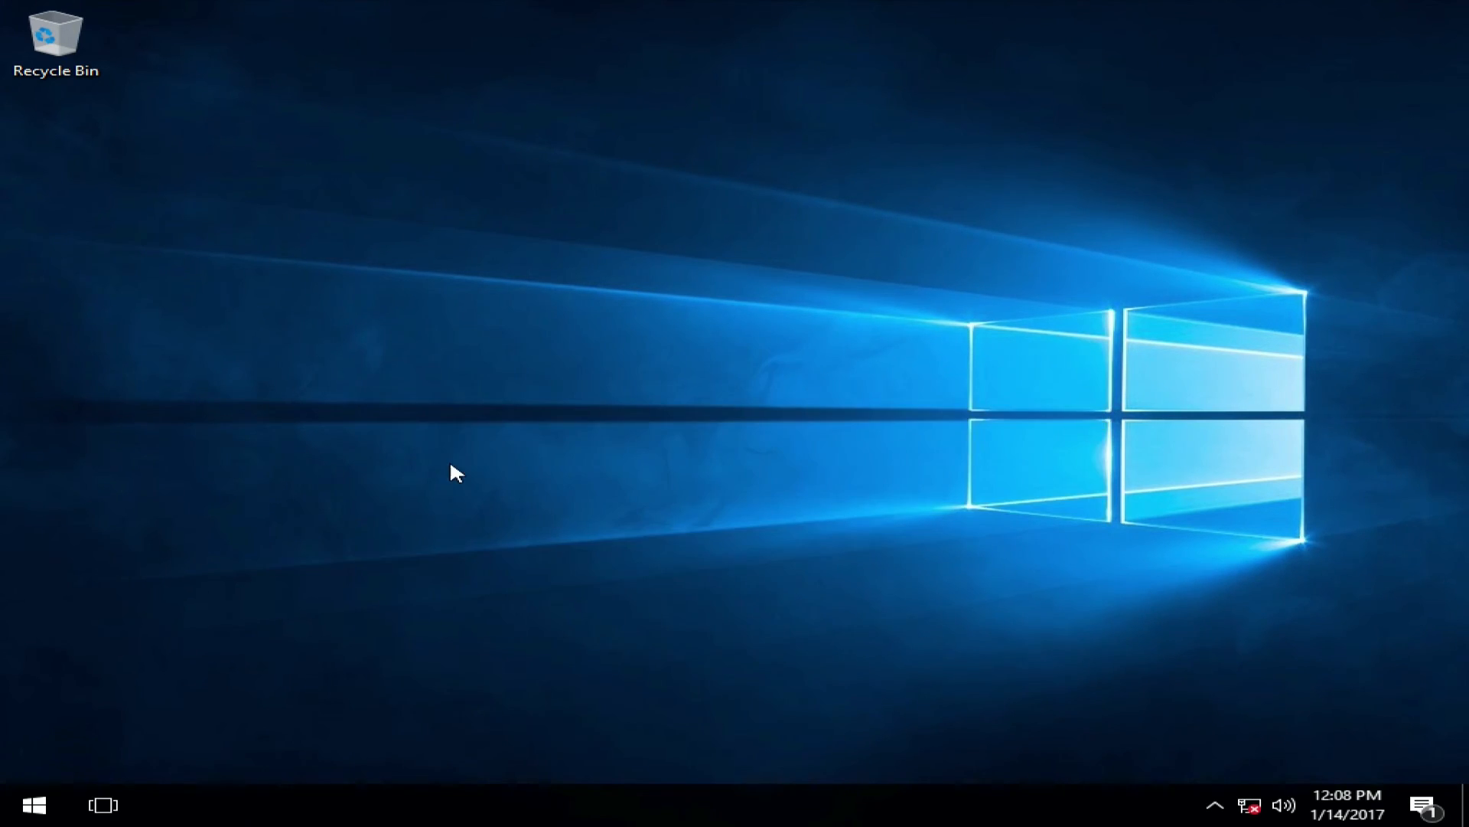
{"action": "right_click", "coordinate": [500, 362]}
{"action": "left_click", "coordinate": [642, 564]}
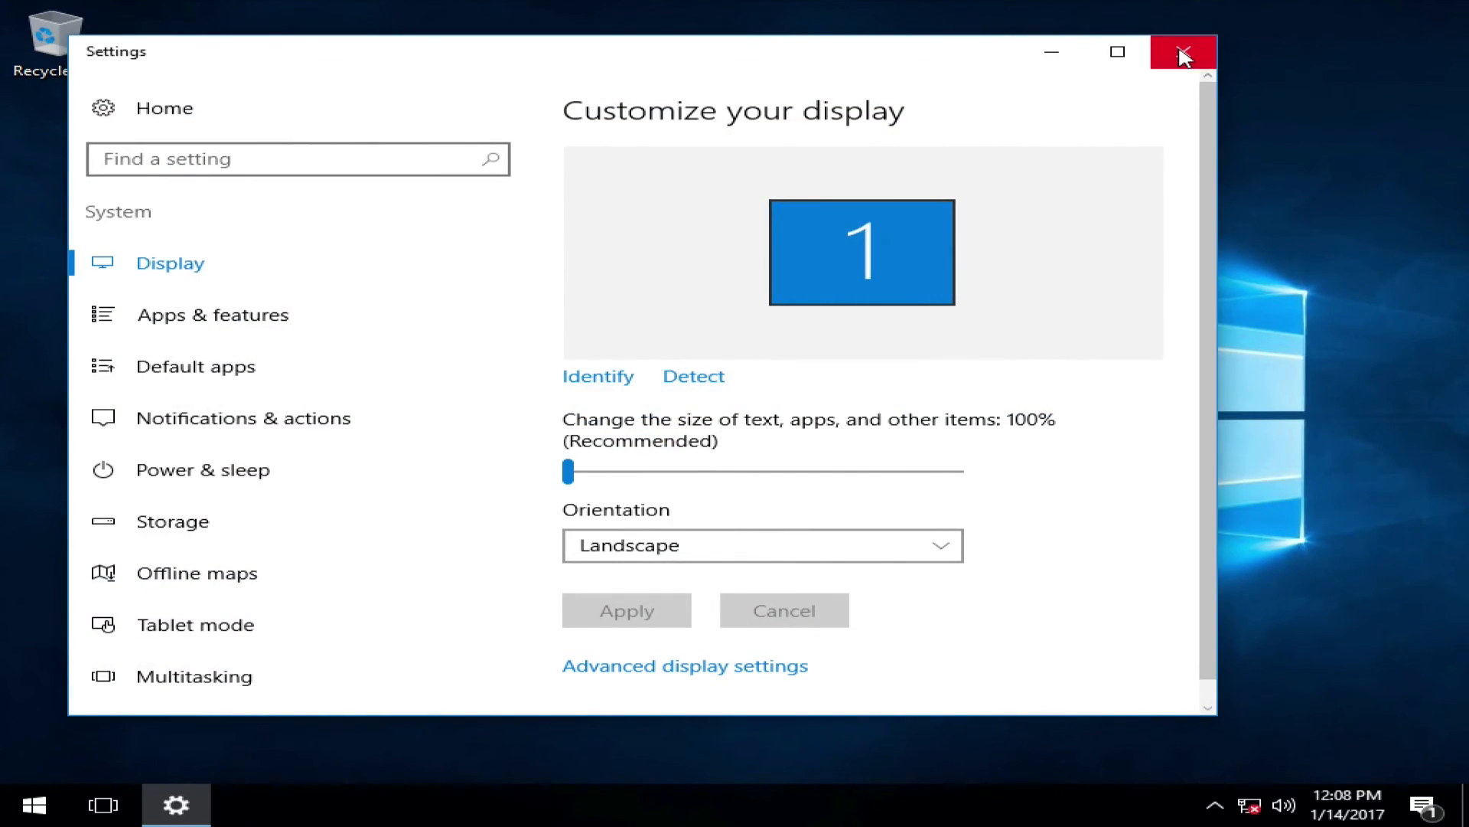
Set the Personalization background to a solid black colour and close Settings.
{"action": "left_click", "coordinate": [1184, 53]}
{"action": "right_click", "coordinate": [658, 259]}
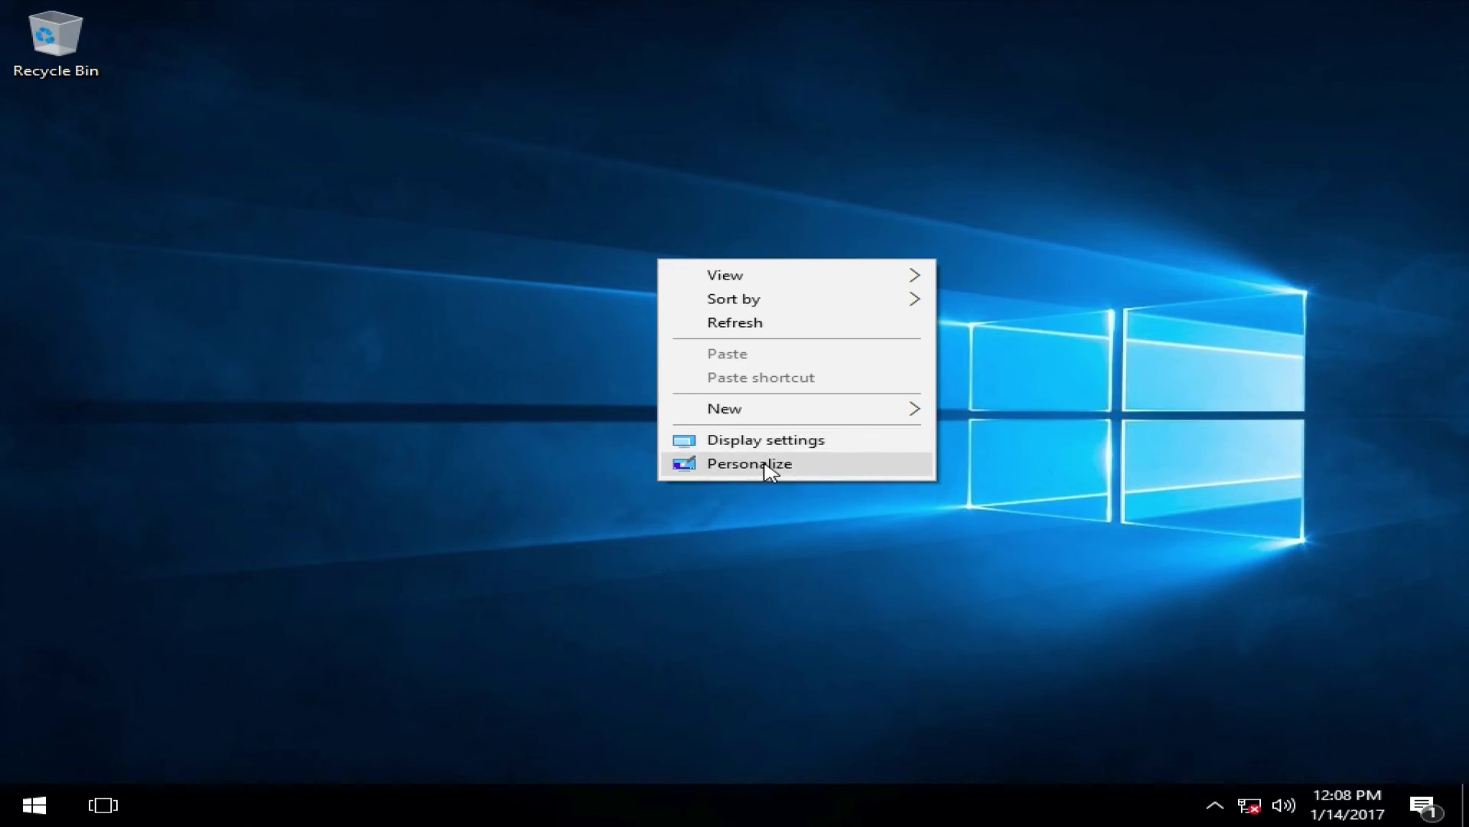
{"action": "left_click", "coordinate": [765, 464]}
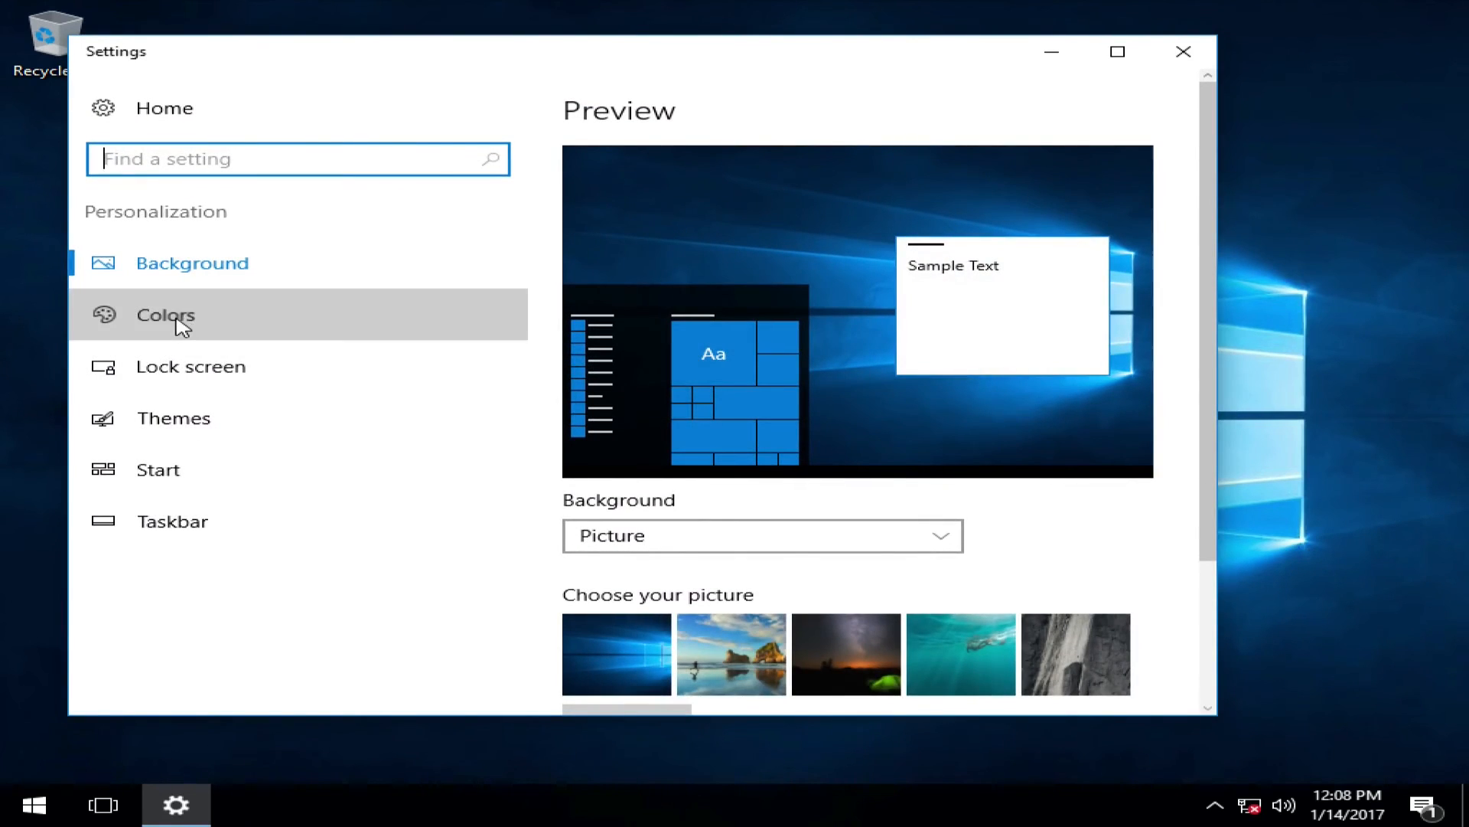
{"action": "left_click", "coordinate": [182, 325]}
{"action": "scroll", "coordinate": [914, 570], "scroll_direction": "down", "scroll_amount": 5}
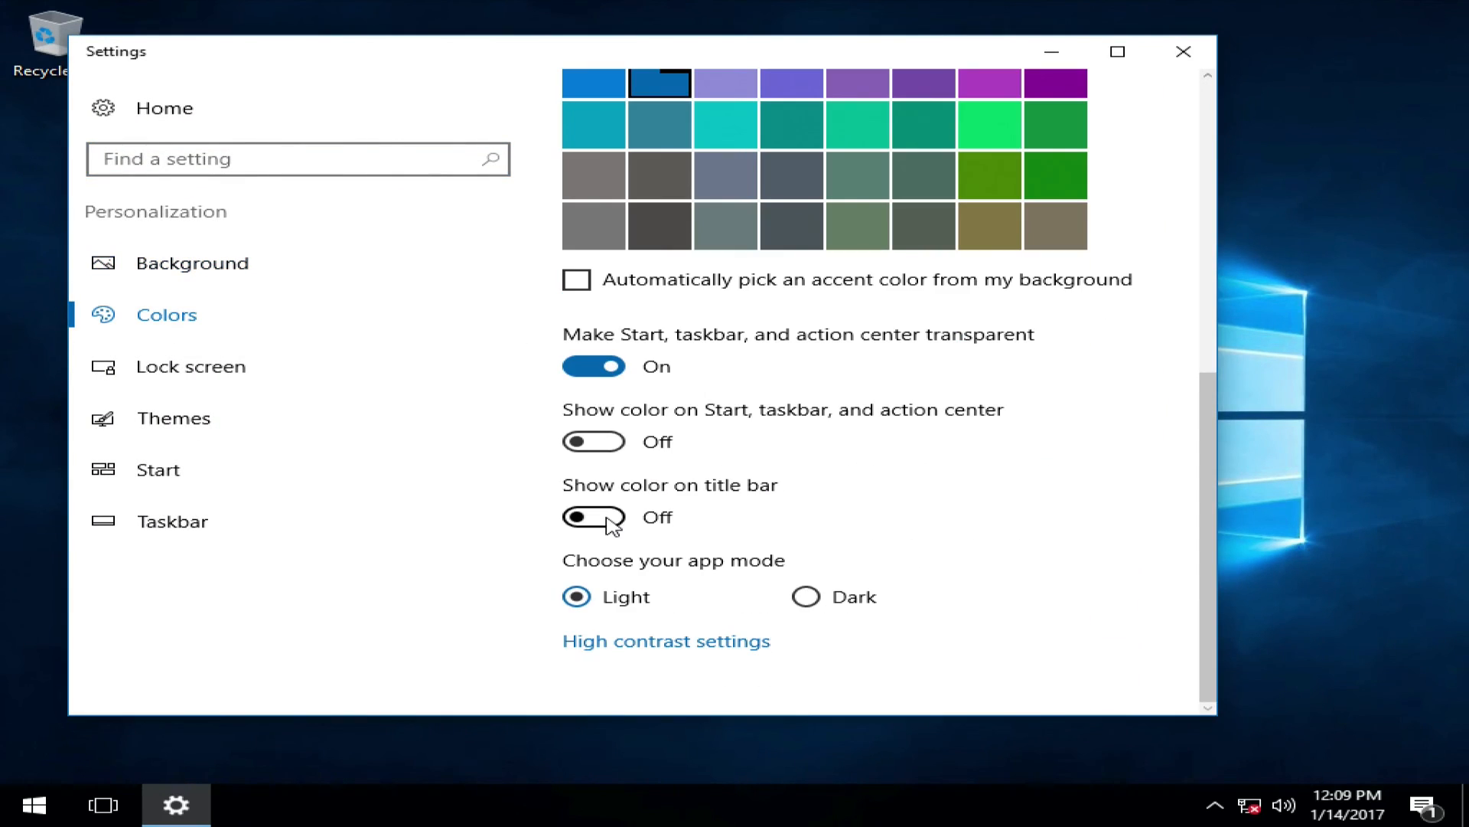
{"action": "left_click", "coordinate": [184, 275]}
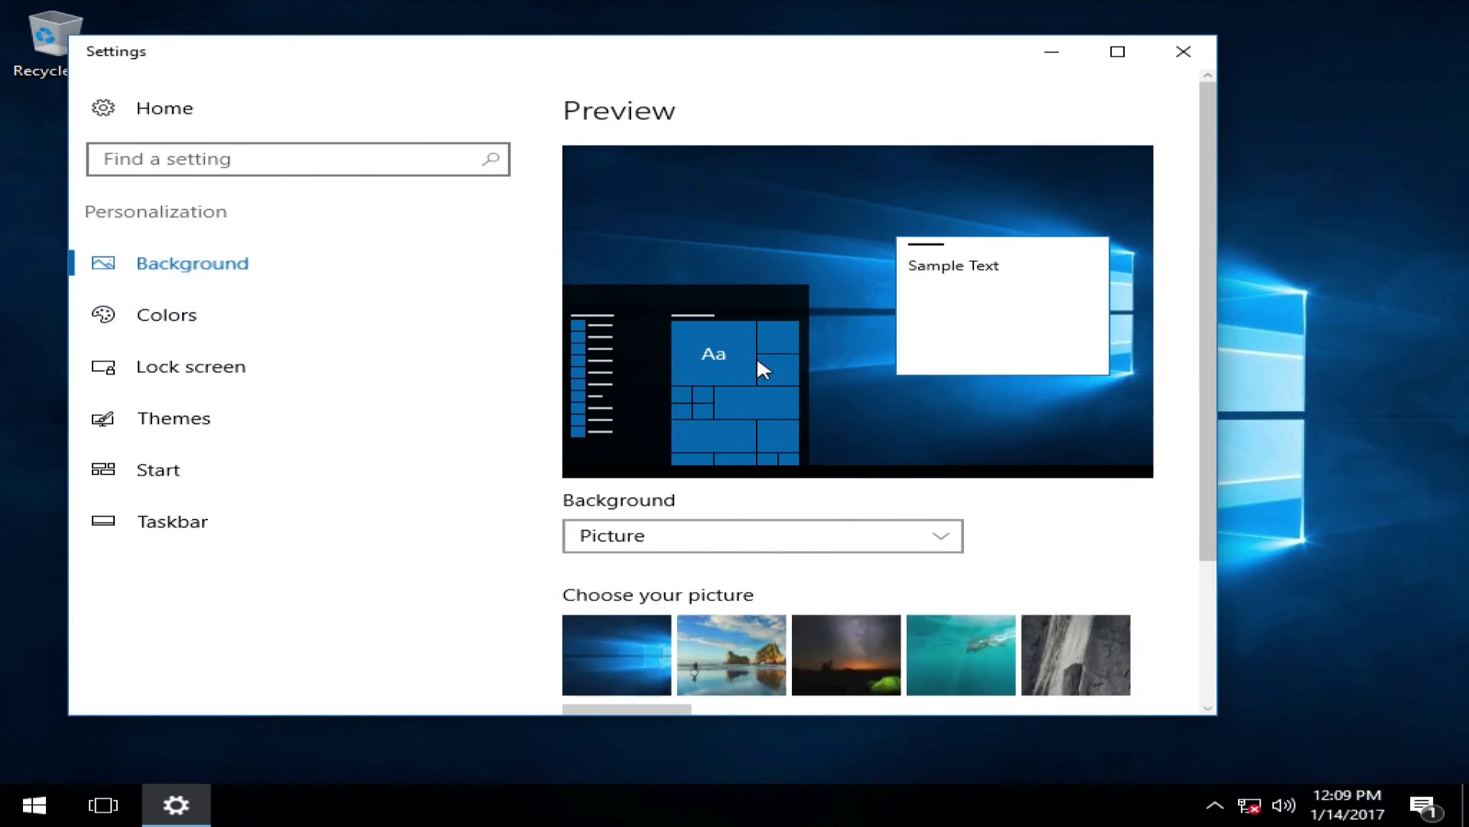
{"action": "scroll", "coordinate": [757, 360], "scroll_direction": "down", "scroll_amount": 3}
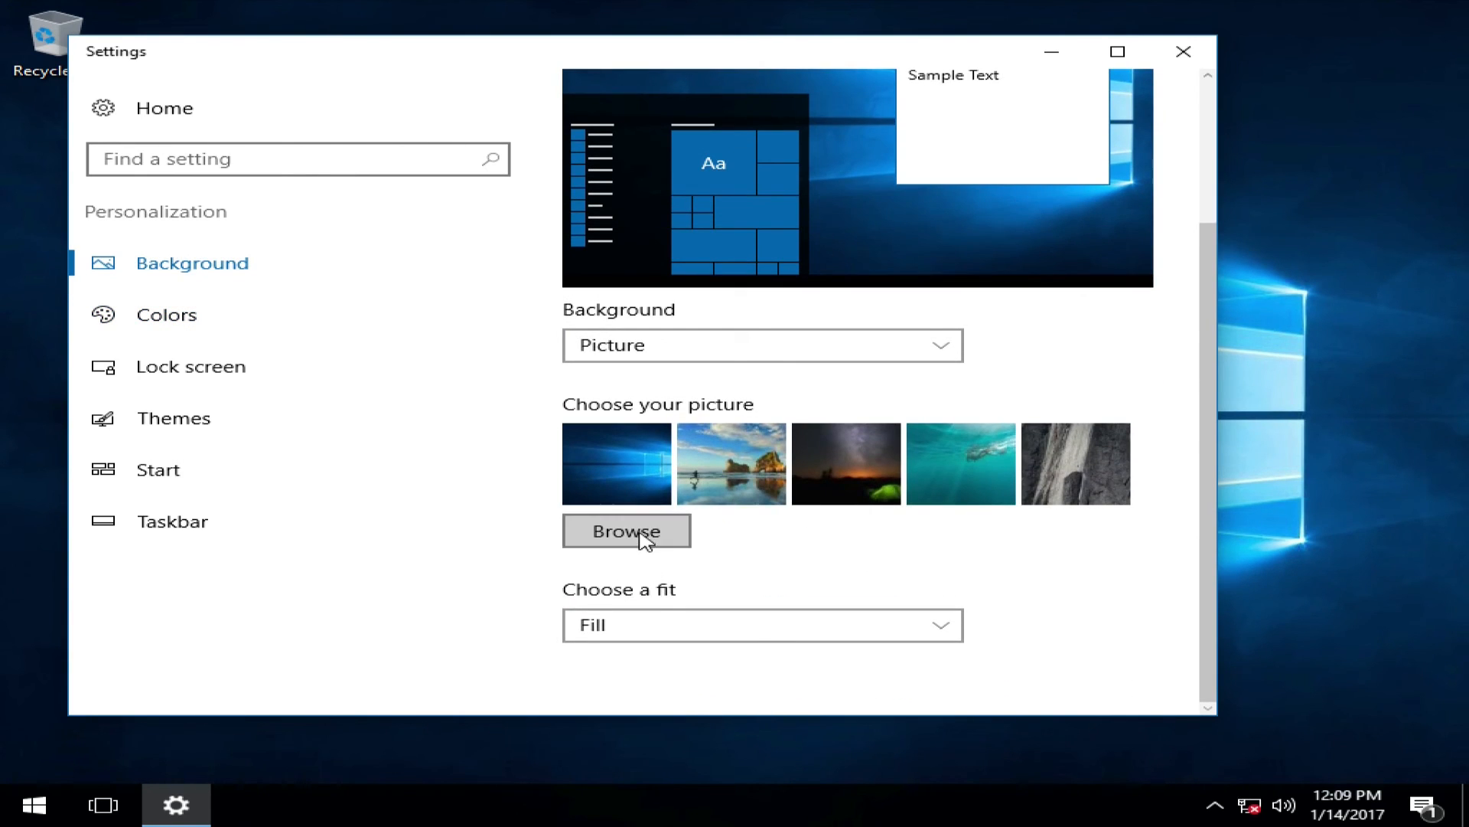
{"action": "left_click", "coordinate": [651, 350]}
{"action": "left_click", "coordinate": [675, 396]}
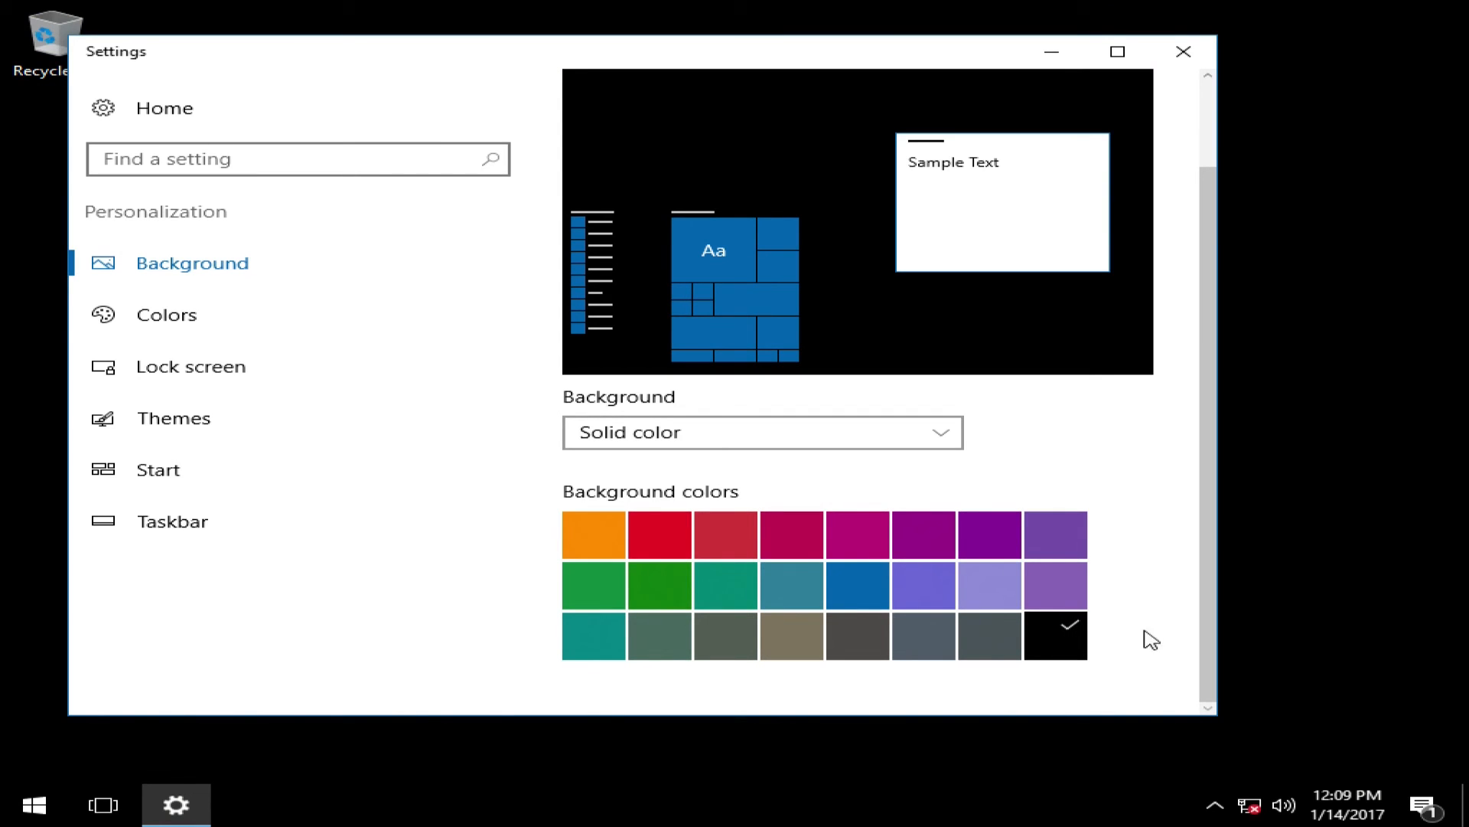
{"action": "left_click", "coordinate": [1184, 52]}
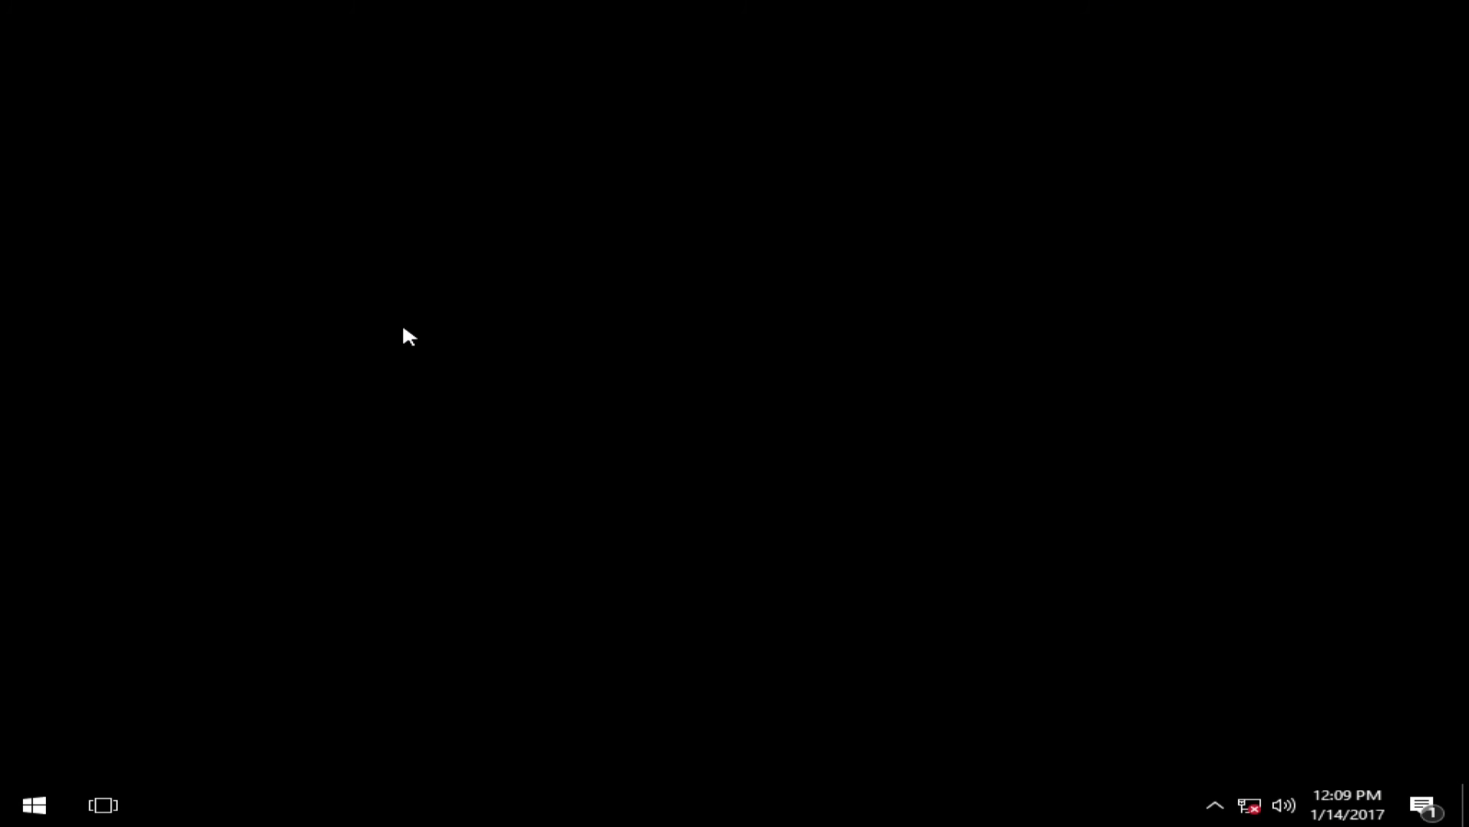